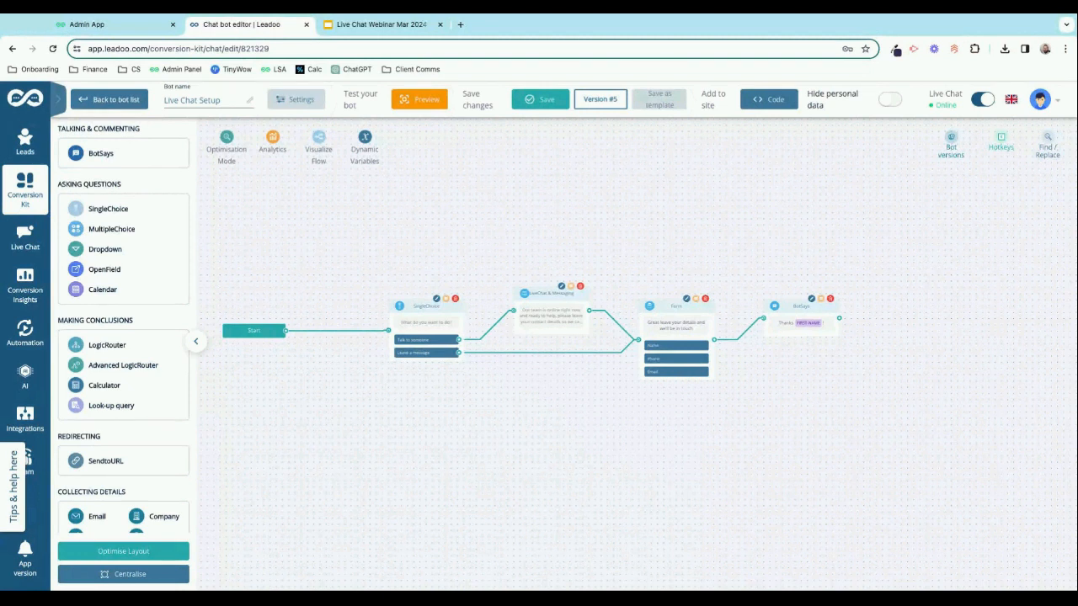
Open the SingleChoice node asking "What do you want to do?" and review its question and answers.
{"action": "scroll", "coordinate": [560, 310], "scroll_direction": "up", "scroll_amount": 5}
{"action": "left_click", "coordinate": [530, 281]}
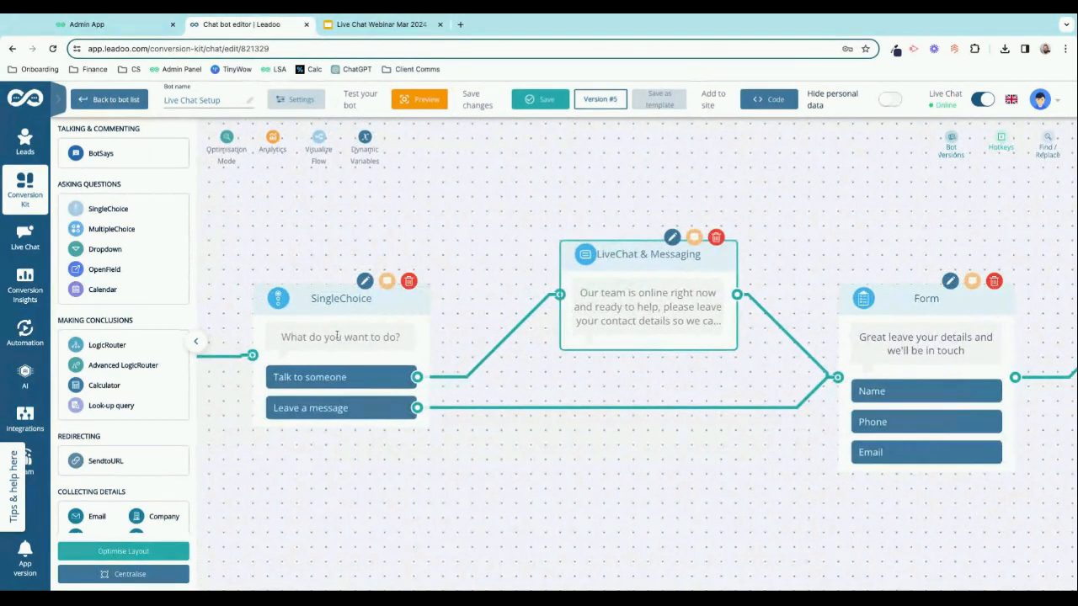
{"action": "left_click", "coordinate": [337, 337]}
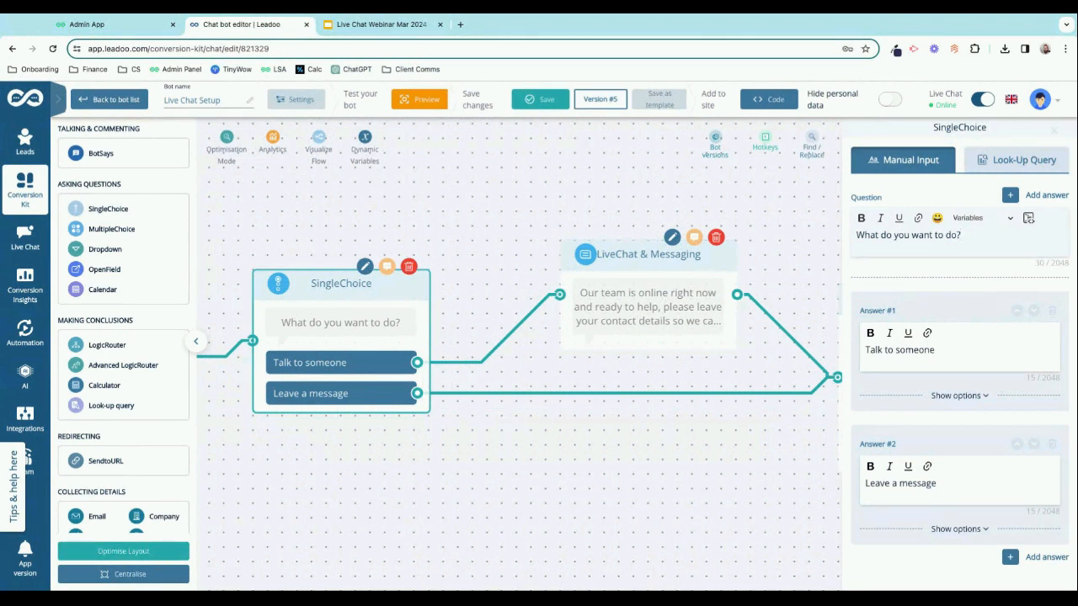
{"action": "scroll", "coordinate": [399, 406], "scroll_direction": "right", "scroll_amount": 1}
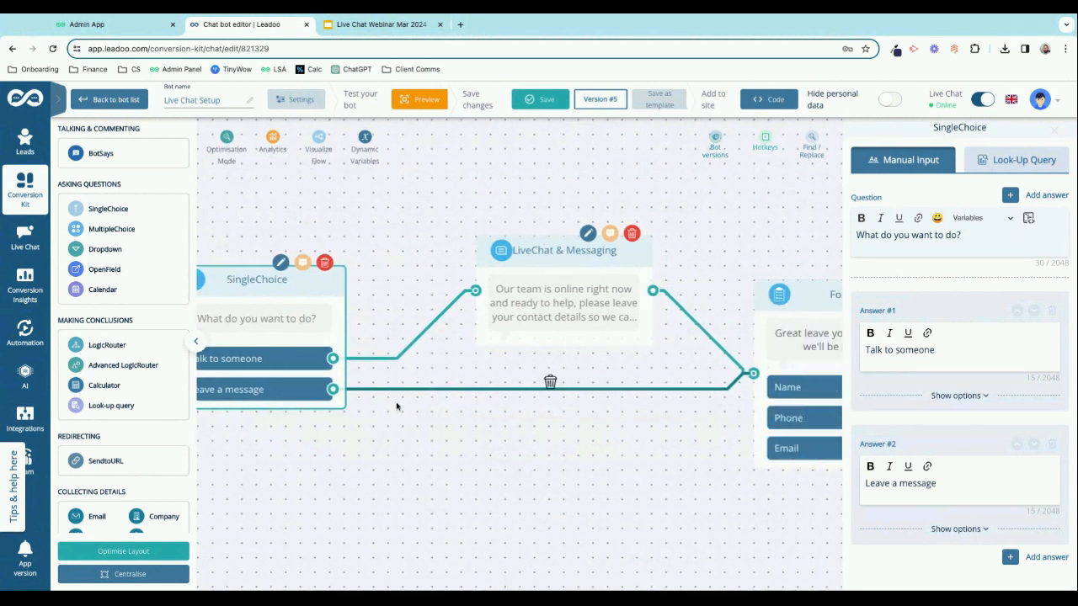
Review the LiveChat & Messaging node's question text, category and start message, and close its settings.
{"action": "left_click", "coordinate": [374, 362]}
{"action": "left_click_drag", "start_coordinate": [590, 303], "coordinate": [560, 289]}
{"action": "left_click", "coordinate": [528, 287]}
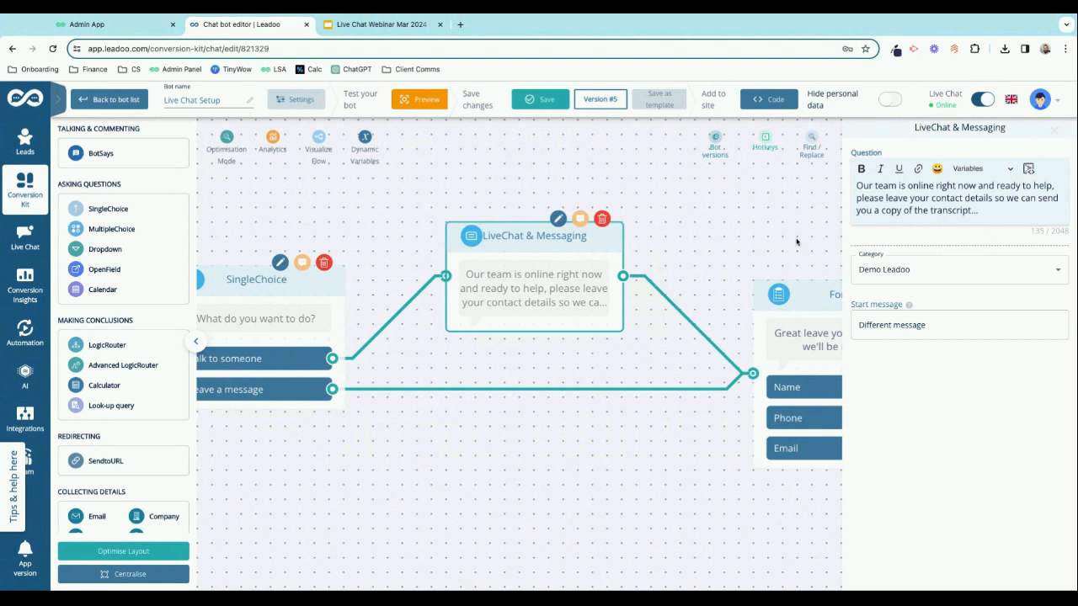
{"action": "triple_click", "coordinate": [930, 203]}
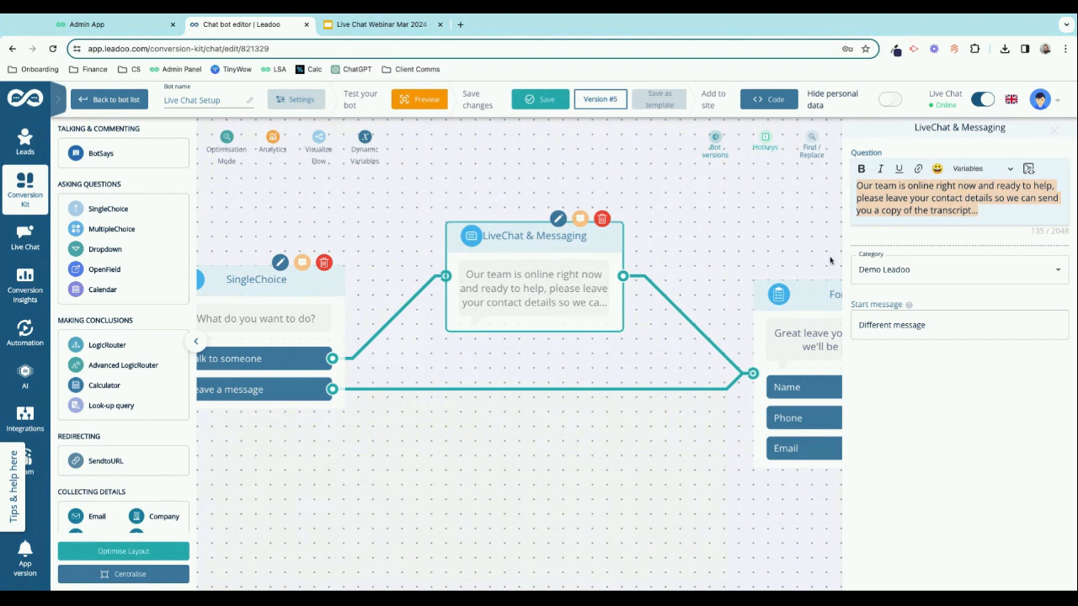
{"action": "left_click_drag", "start_coordinate": [680, 451], "coordinate": [662, 457]}
{"action": "scroll", "coordinate": [662, 459], "scroll_direction": "down", "scroll_amount": 1}
{"action": "scroll", "coordinate": [662, 459], "scroll_direction": "down", "scroll_amount": 2}
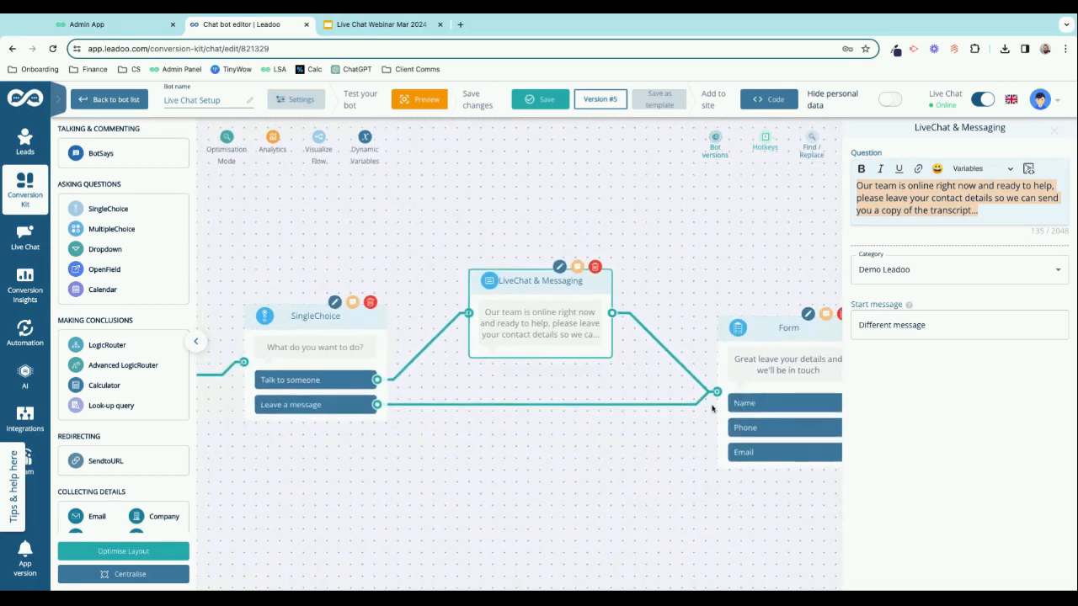
{"action": "left_click", "coordinate": [1054, 132]}
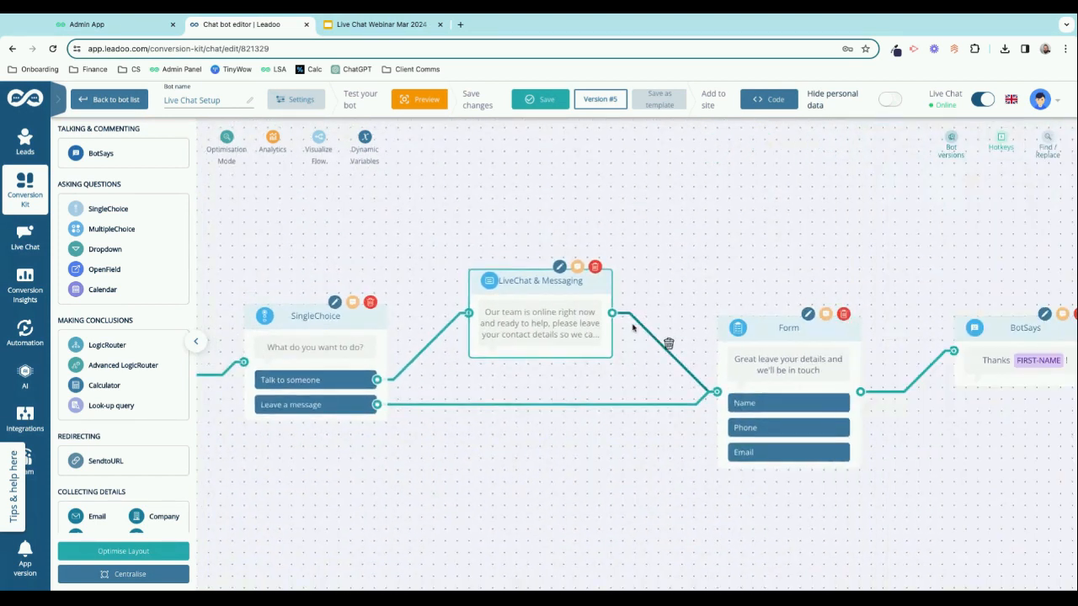
Select the link from LiveChat & Messaging to the Form and shift the Form node slightly up and to the right.
{"action": "left_click", "coordinate": [650, 335]}
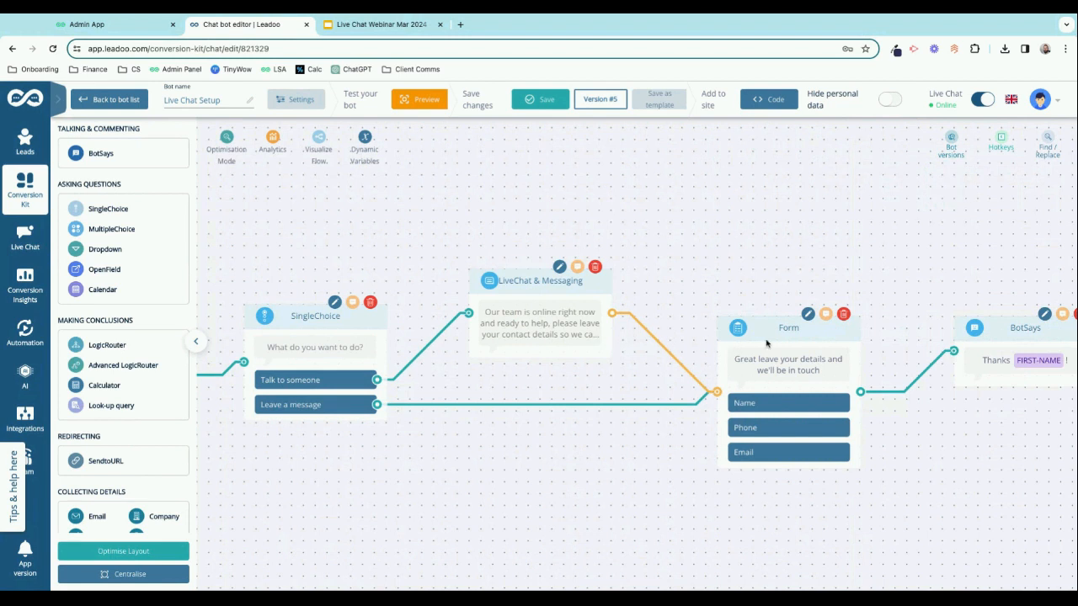
{"action": "left_click_drag", "start_coordinate": [769, 346], "coordinate": [780, 333]}
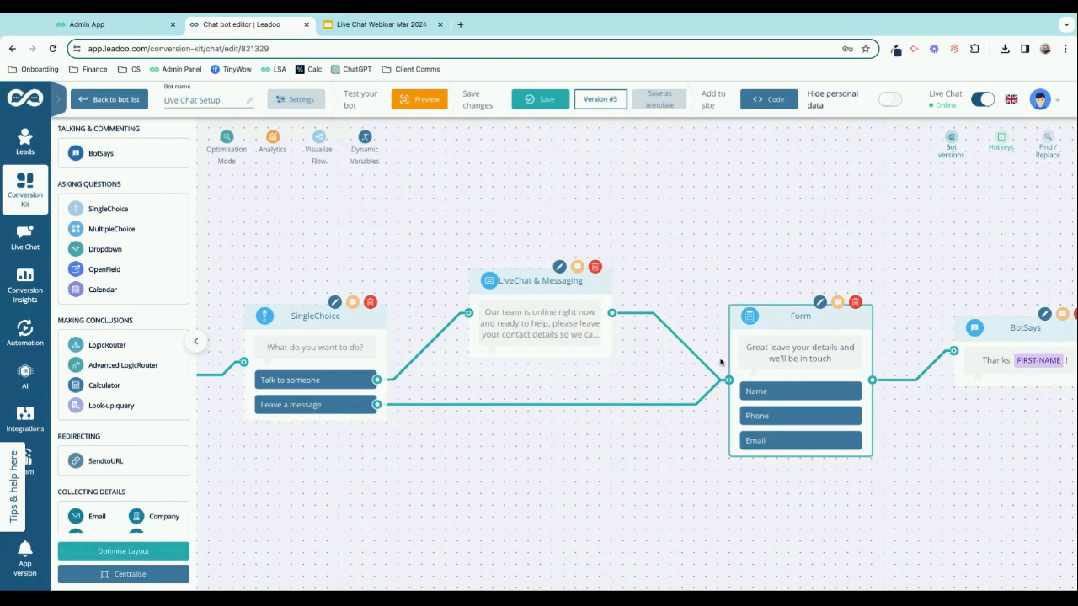
Look through the live chat categories available for the LiveChat & Messaging node without choosing another one.
{"action": "left_click", "coordinate": [538, 315]}
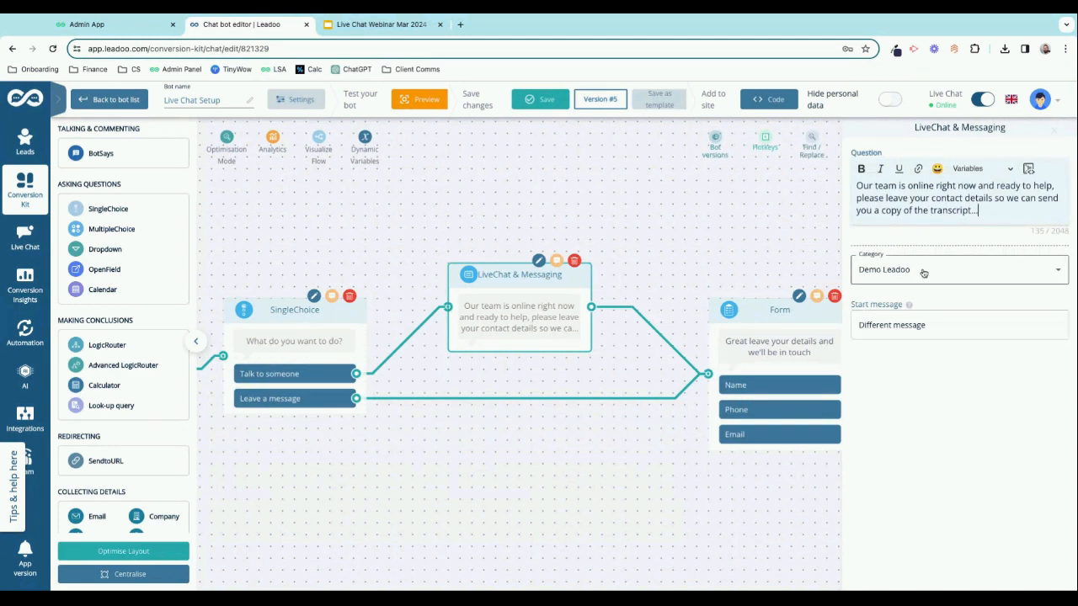
{"action": "left_click", "coordinate": [923, 273]}
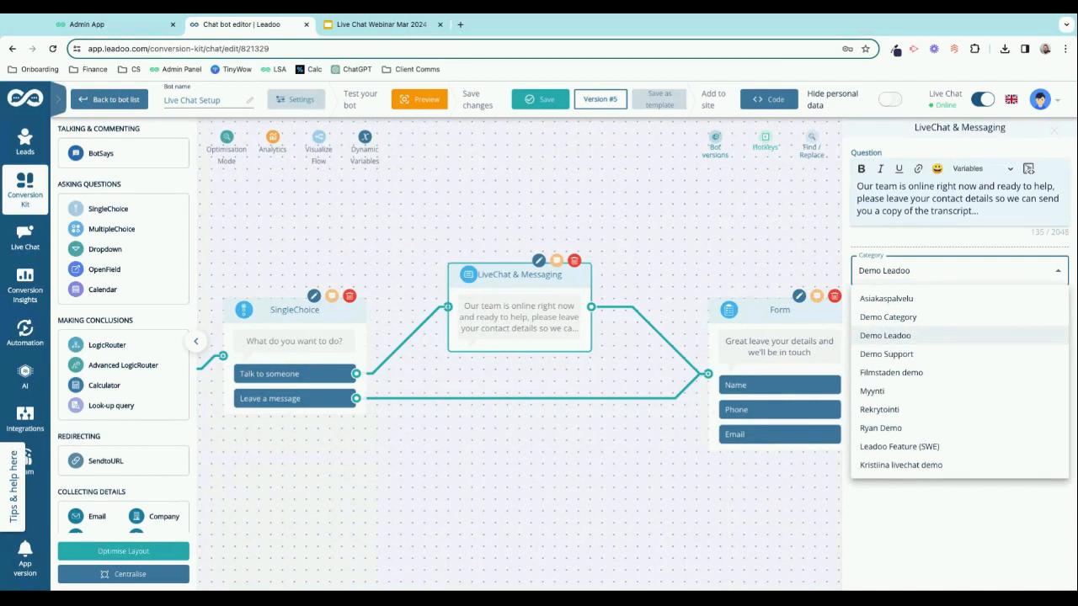
{"action": "left_click", "coordinate": [733, 247]}
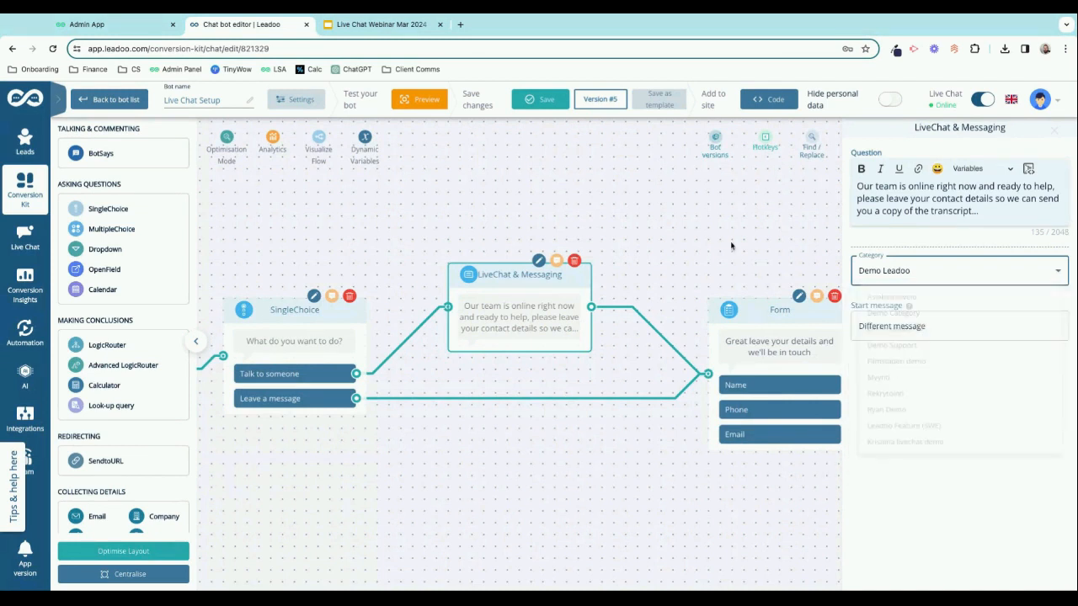
Try to open the Livechat settings from the bot editor, choosing to discard the unsaved changes.
{"action": "mouse_move", "coordinate": [583, 393]}
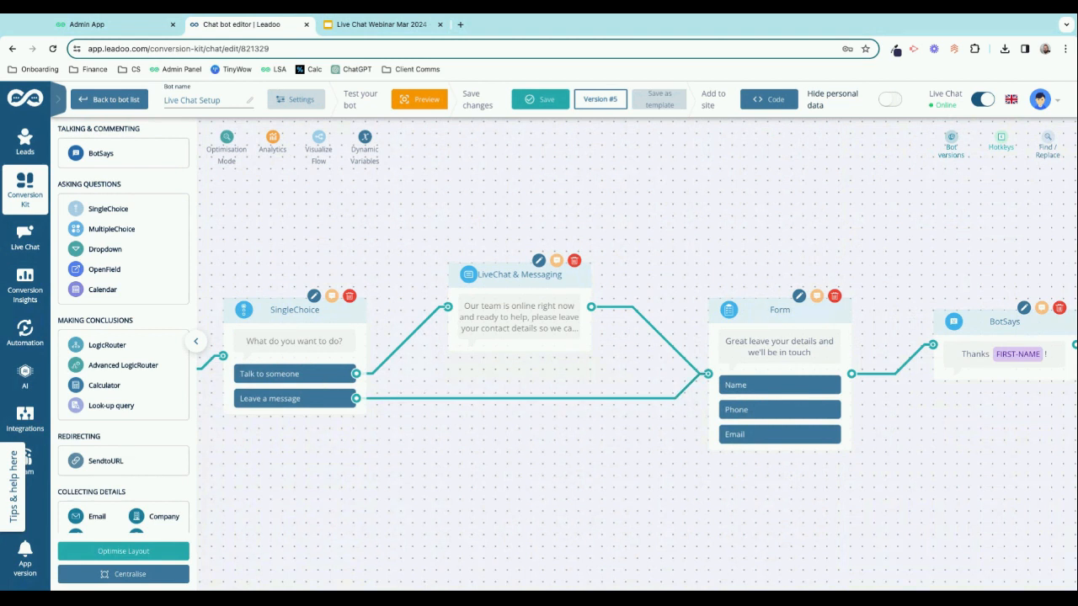
{"action": "mouse_move", "coordinate": [33, 287]}
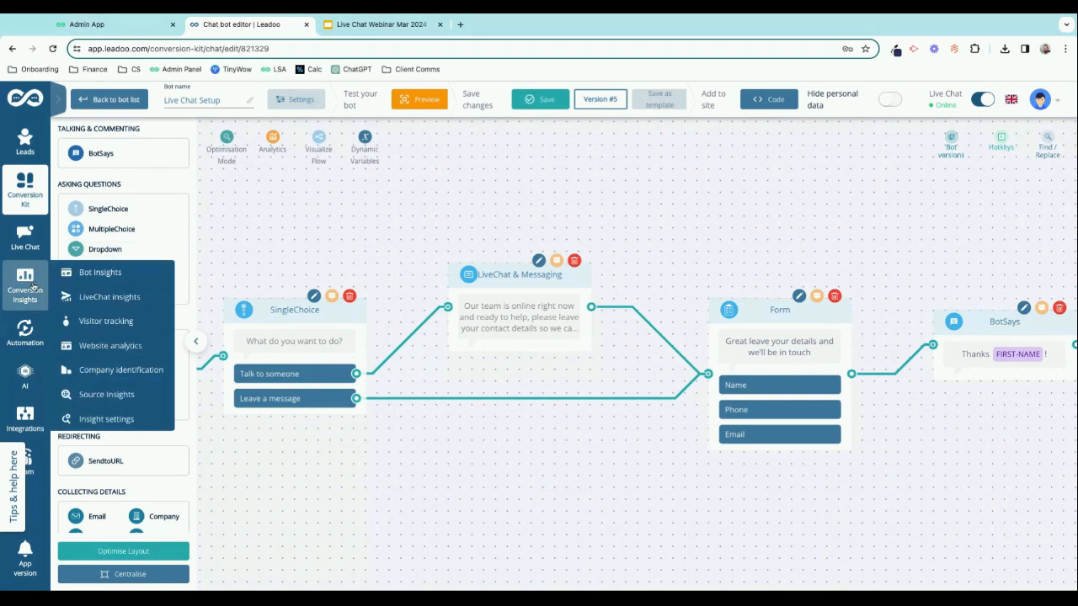
{"action": "mouse_move", "coordinate": [25, 248]}
{"action": "left_click", "coordinate": [110, 255]}
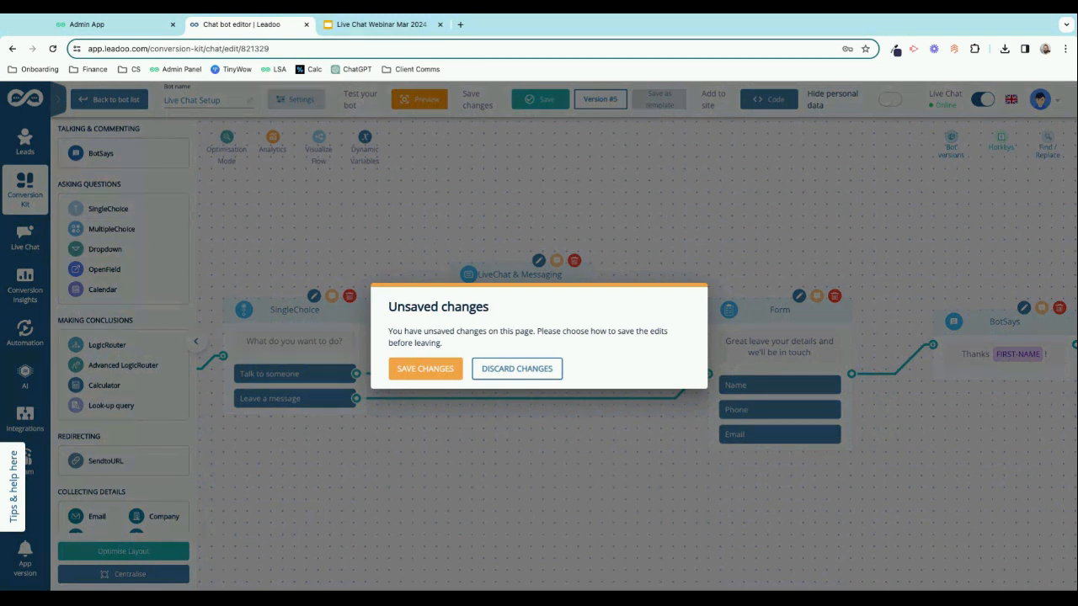
{"action": "left_click", "coordinate": [517, 369]}
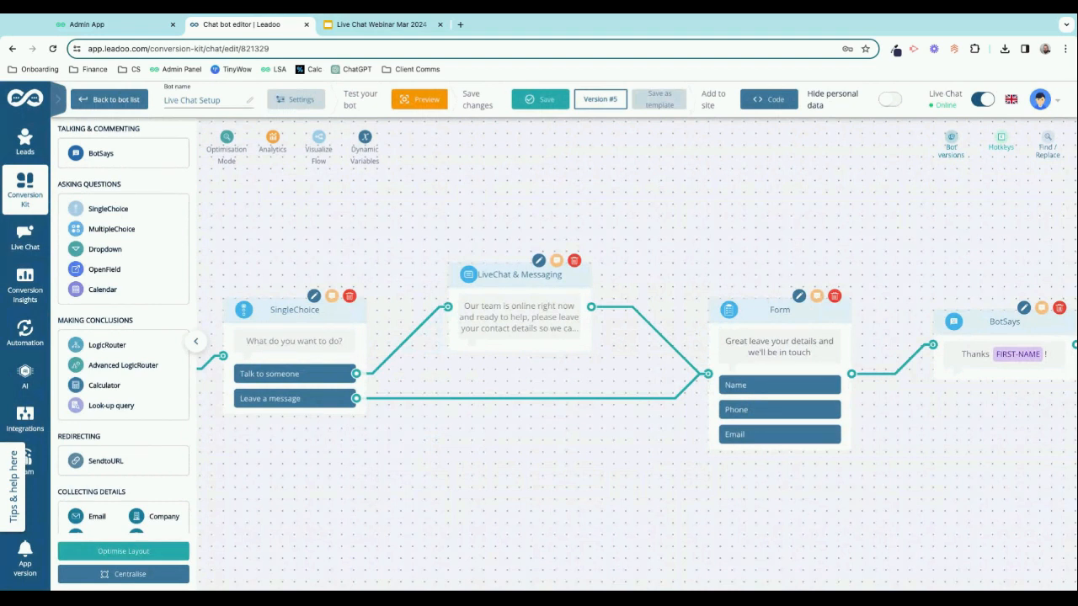
Move the LiveChat & Messaging node further right and delete its link from the "Talk to someone" answer.
{"action": "scroll", "coordinate": [402, 345], "scroll_direction": "left", "scroll_amount": 2}
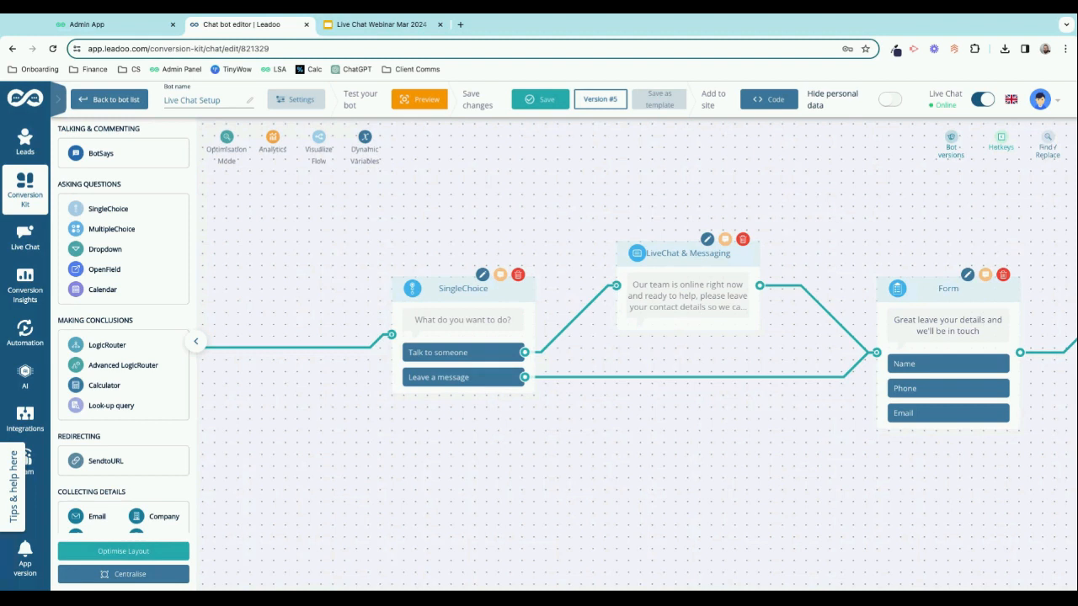
{"action": "scroll", "coordinate": [414, 345], "scroll_direction": "left", "scroll_amount": 3}
{"action": "scroll", "coordinate": [421, 349], "scroll_direction": "right", "scroll_amount": 5}
{"action": "scroll", "coordinate": [487, 363], "scroll_direction": "right", "scroll_amount": 3}
{"action": "scroll", "coordinate": [597, 353], "scroll_direction": "down", "scroll_amount": 3}
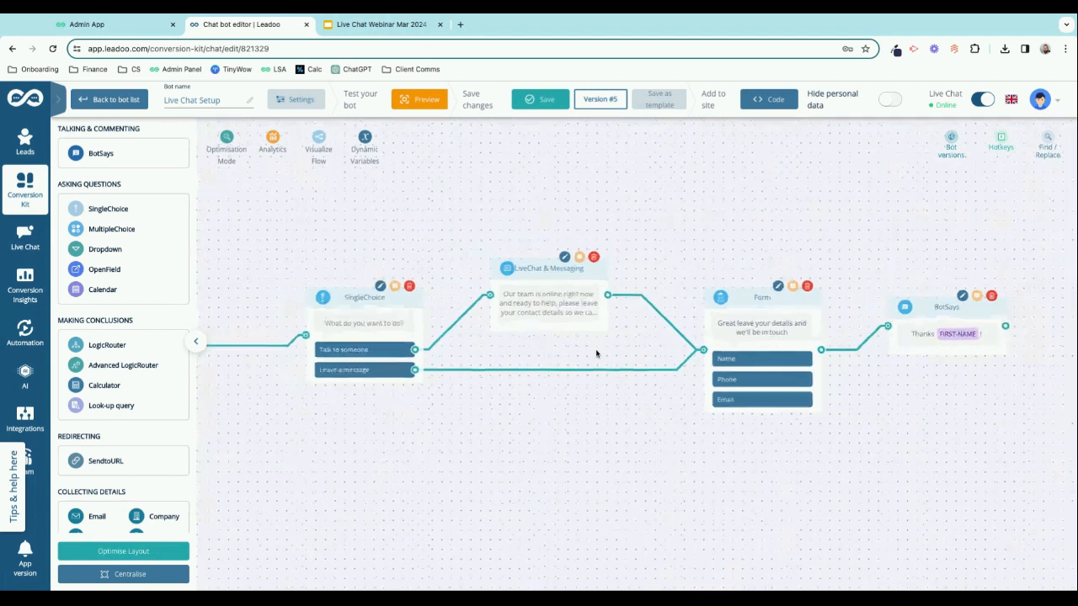
{"action": "left_click_drag", "start_coordinate": [562, 293], "coordinate": [730, 263]}
{"action": "left_click", "coordinate": [579, 289]}
Add a SingleChoice node after the "Talk to someone" answer with the question "Which department would you like to speak to?".
{"action": "left_click_drag", "start_coordinate": [461, 349], "coordinate": [522, 291]}
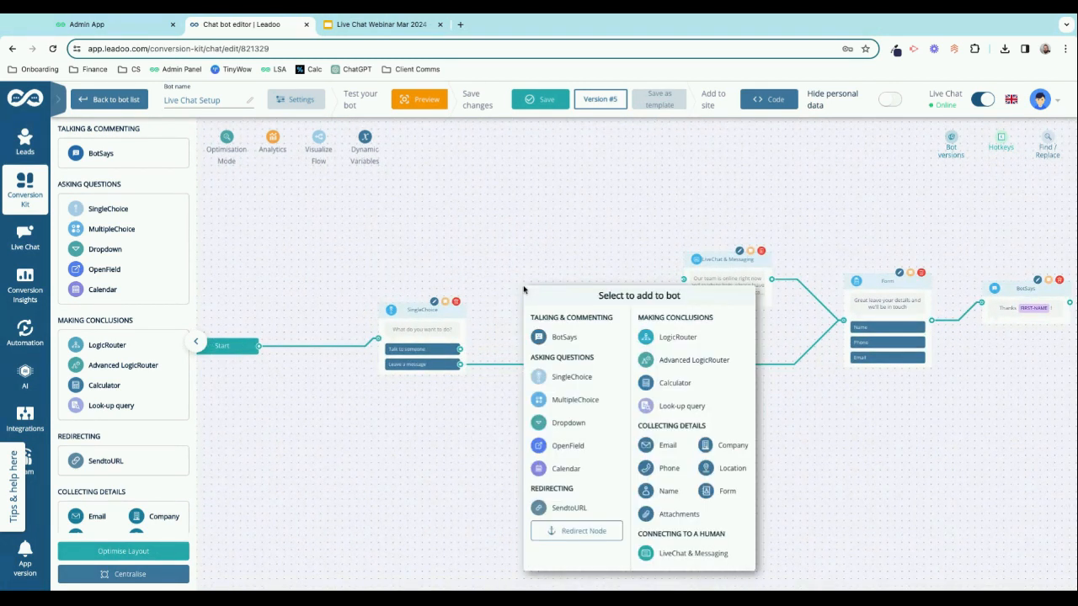
{"action": "left_click", "coordinate": [574, 376]}
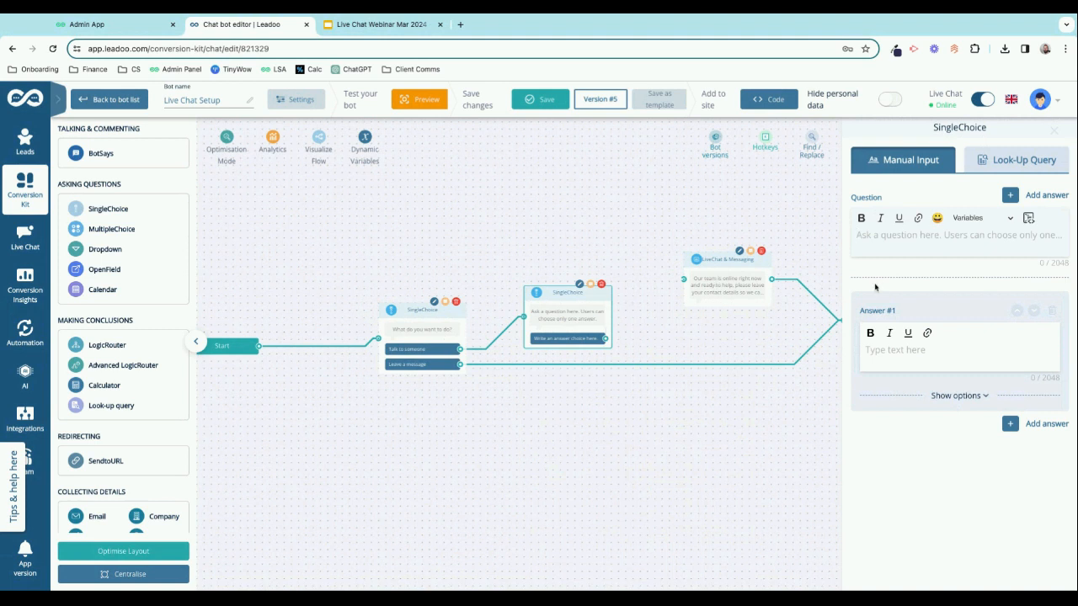
{"action": "type", "text": "Which "}
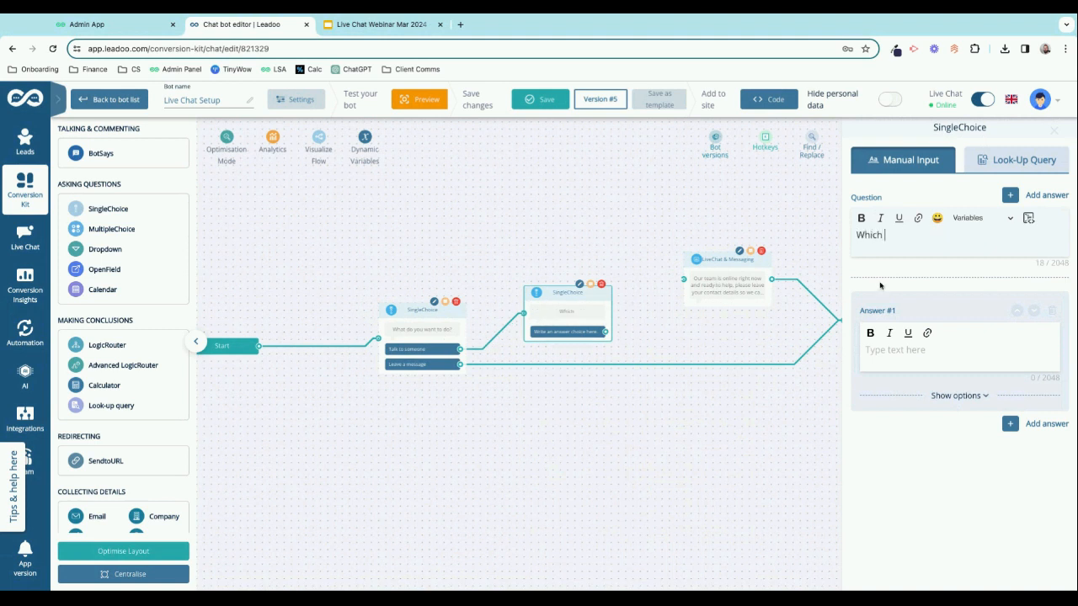
{"action": "type", "text": "department would you like to c"}
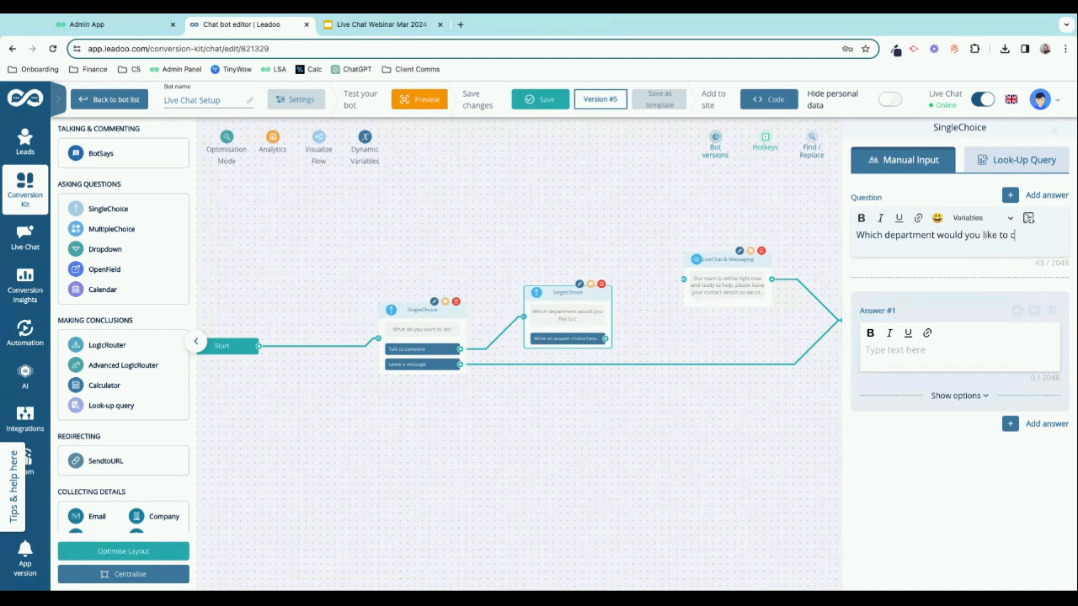
{"action": "type", "text": "speak?"}
{"action": "left_click", "coordinate": [1016, 236]}
{"action": "key", "text": "BackSpace"}
{"action": "left_click", "coordinate": [1036, 236]}
{"action": "type", "text": "to"}
Give the department question the two answers "Sales" and "Support".
{"action": "left_click", "coordinate": [935, 348]}
{"action": "type", "text": "Sales"}
{"action": "left_click", "coordinate": [1031, 423]}
{"action": "type", "text": "S"}
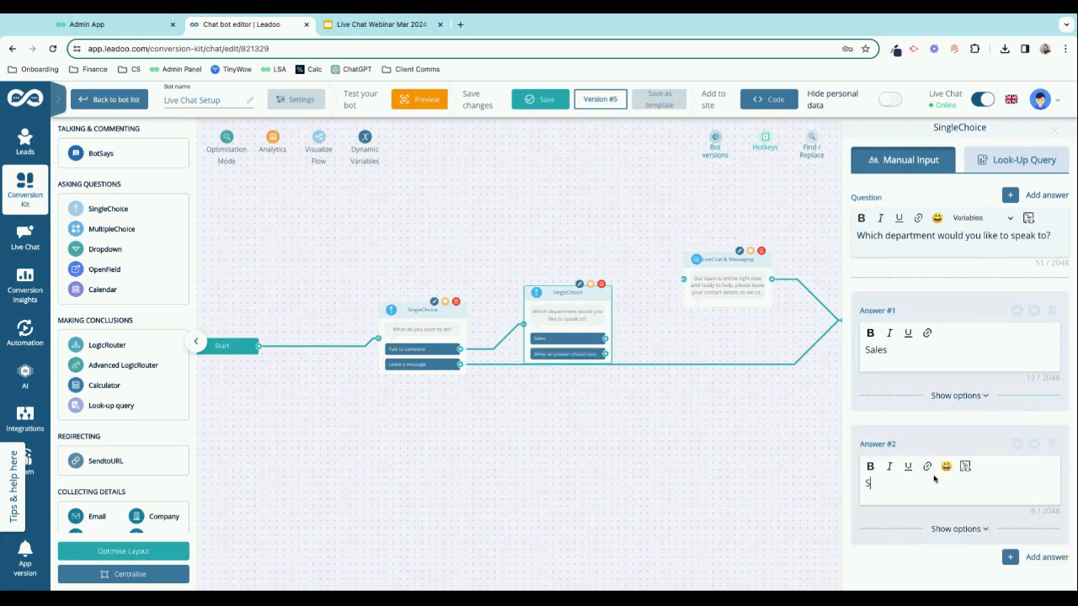
{"action": "type", "text": "upport"}
{"action": "left_click", "coordinate": [775, 503]}
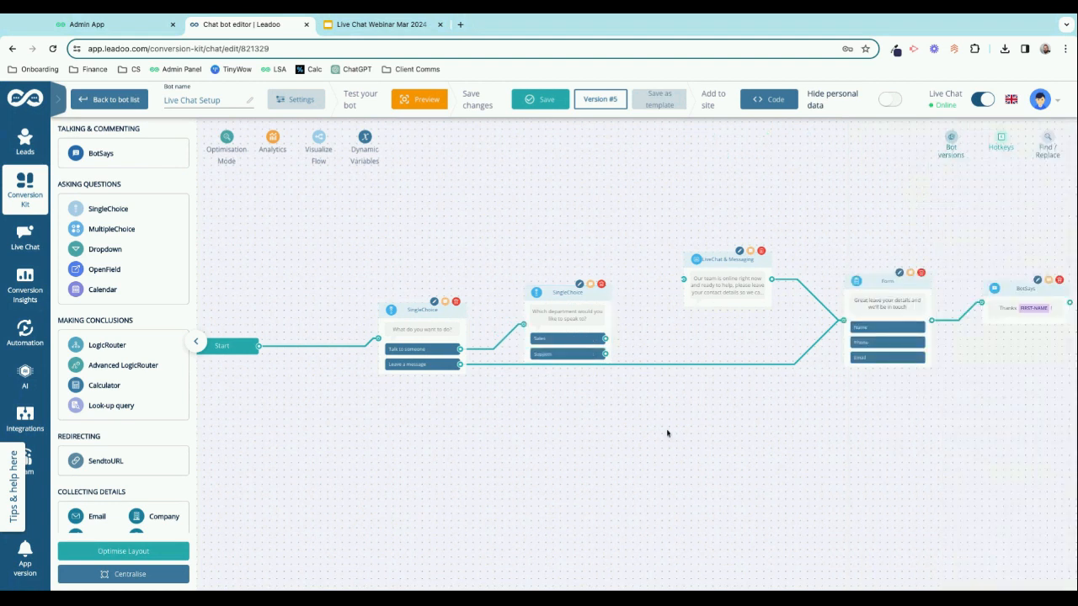
Link the Sales answer to the existing LiveChat & Messaging node and add a second LiveChat & Messaging node after the Support answer.
{"action": "left_click_drag", "start_coordinate": [605, 305], "coordinate": [715, 274]}
{"action": "left_click_drag", "start_coordinate": [611, 330], "coordinate": [710, 310]}
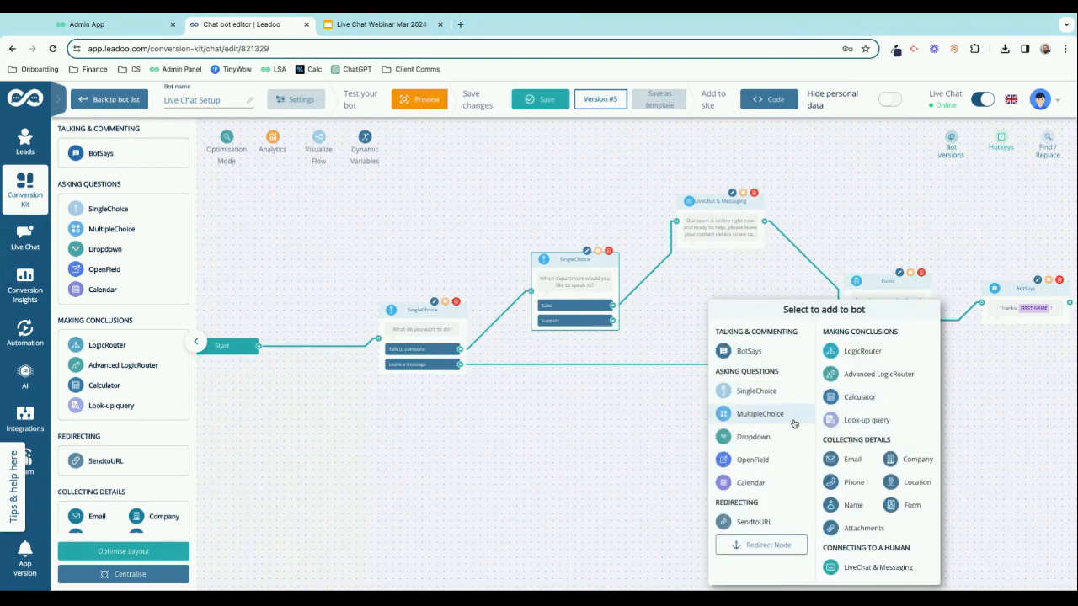
{"action": "left_click", "coordinate": [876, 567]}
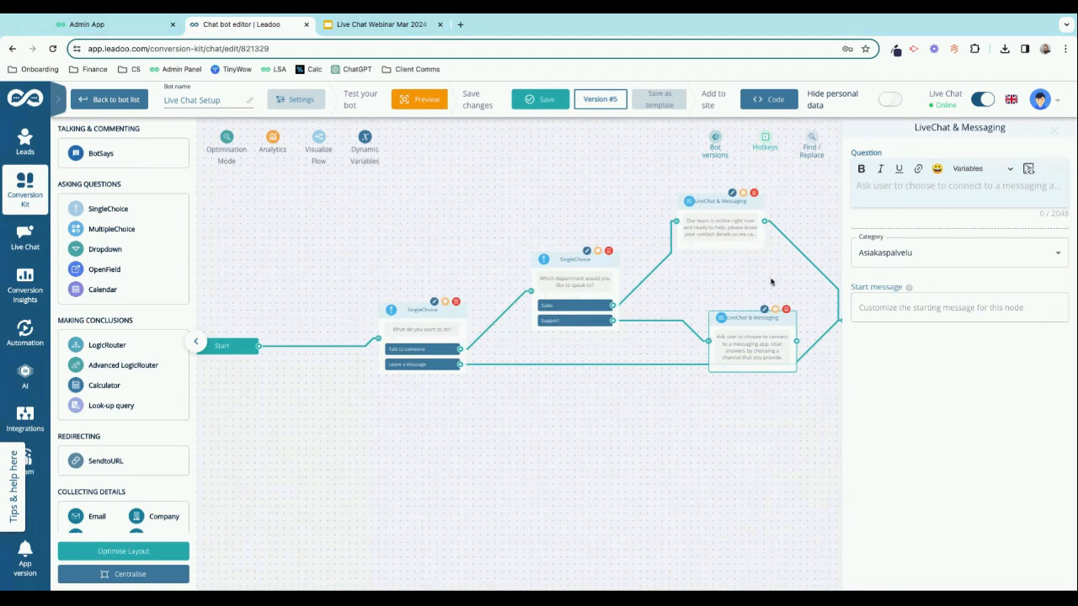
Set the Support branch's LiveChat & Messaging node to the Demo Support category and link it to the Form node.
{"action": "left_click", "coordinate": [897, 255]}
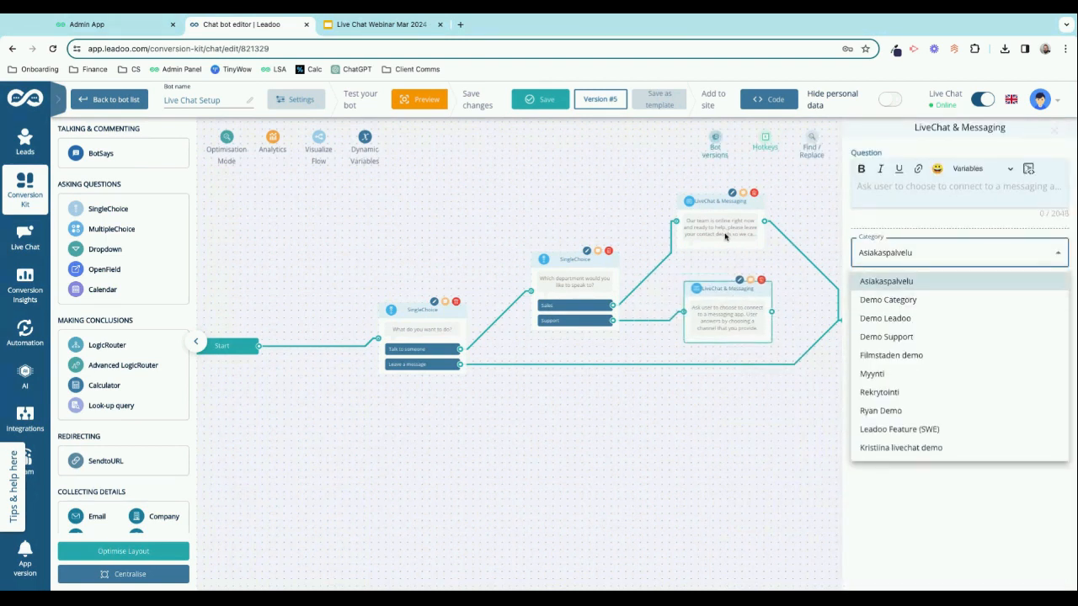
{"action": "left_click", "coordinate": [886, 337]}
{"action": "left_click", "coordinate": [710, 358]}
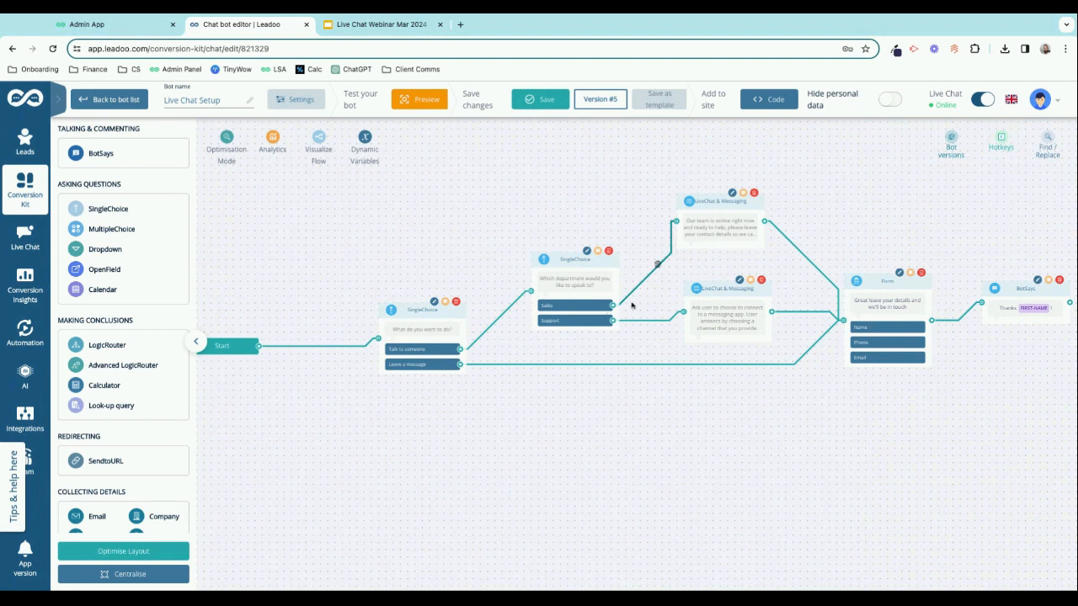
Check the category of the Sales branch's LiveChat & Messaging node and select the Support branch's node for comparison.
{"action": "left_click", "coordinate": [709, 242]}
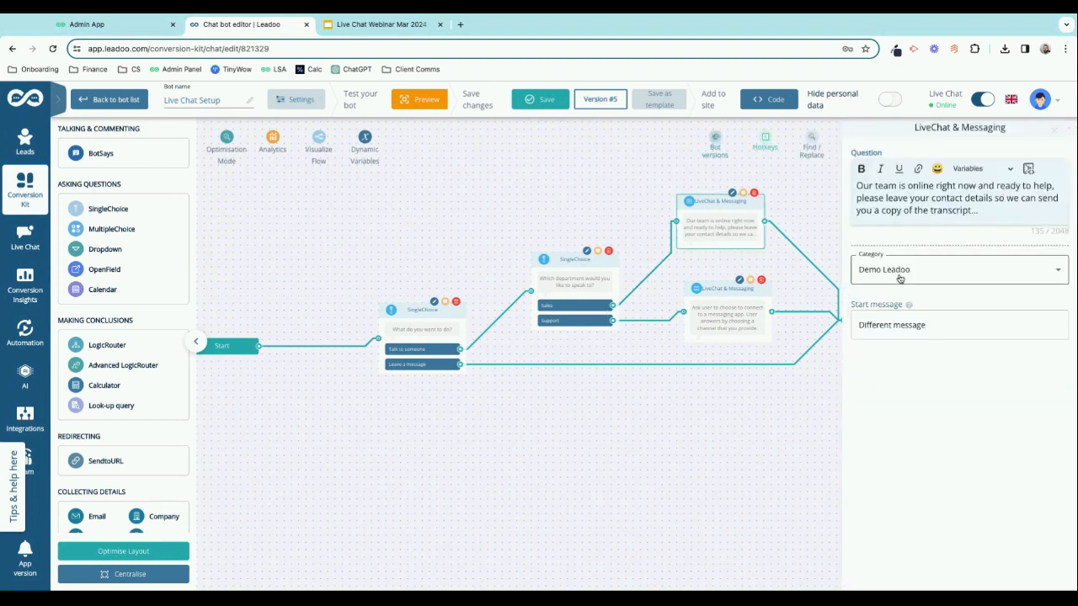
{"action": "left_click", "coordinate": [730, 324]}
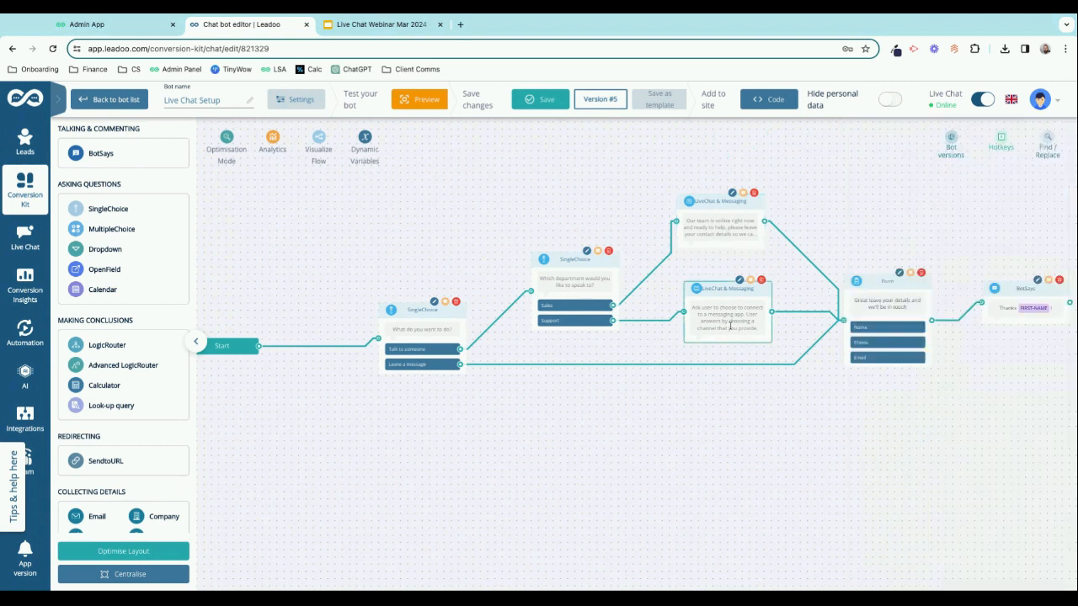
{"action": "left_click", "coordinate": [681, 387]}
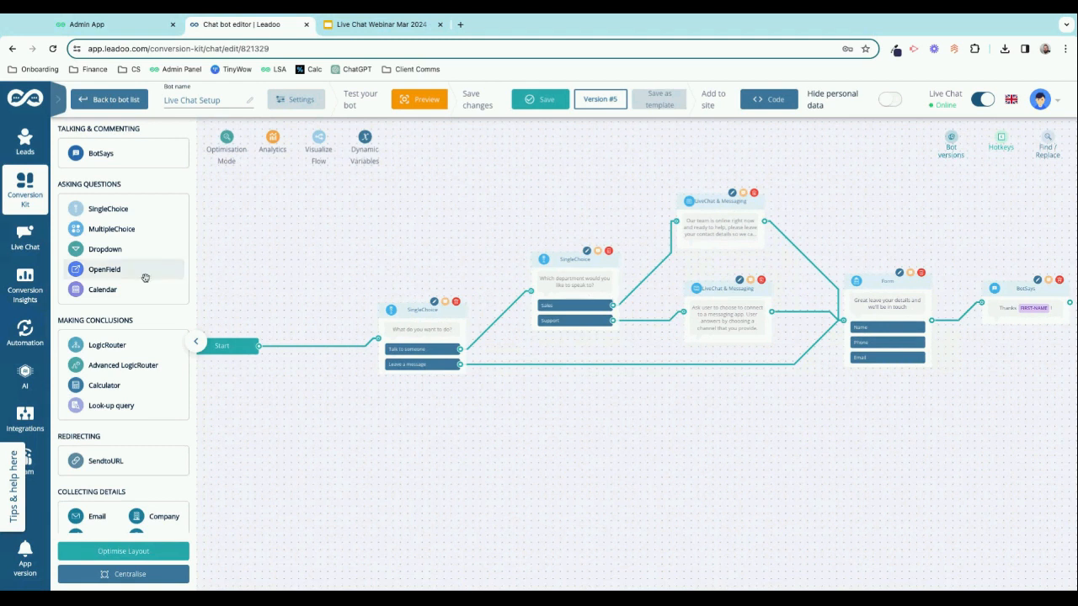
Open the Livechat settings in a separate browser tab and examine the welcome start message.
{"action": "mouse_move", "coordinate": [25, 238]}
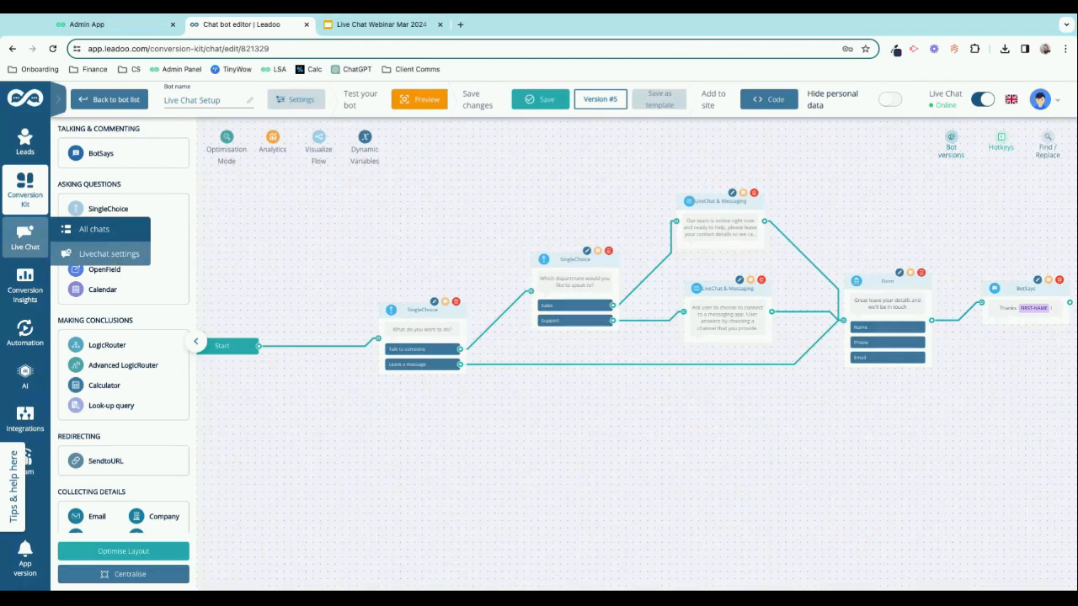
{"action": "left_click", "coordinate": [109, 254]}
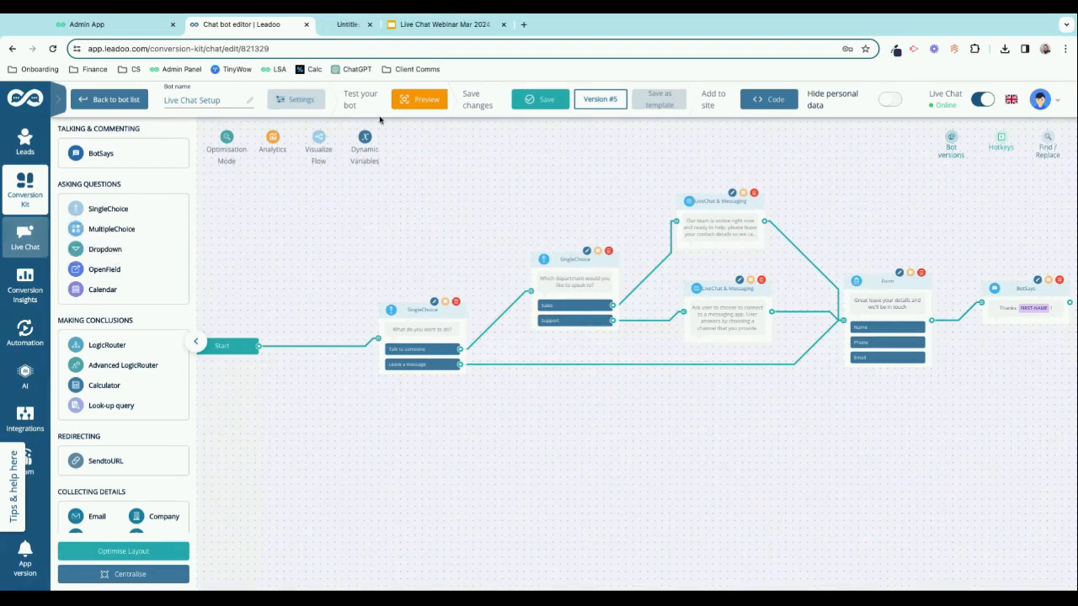
{"action": "left_click", "coordinate": [377, 26]}
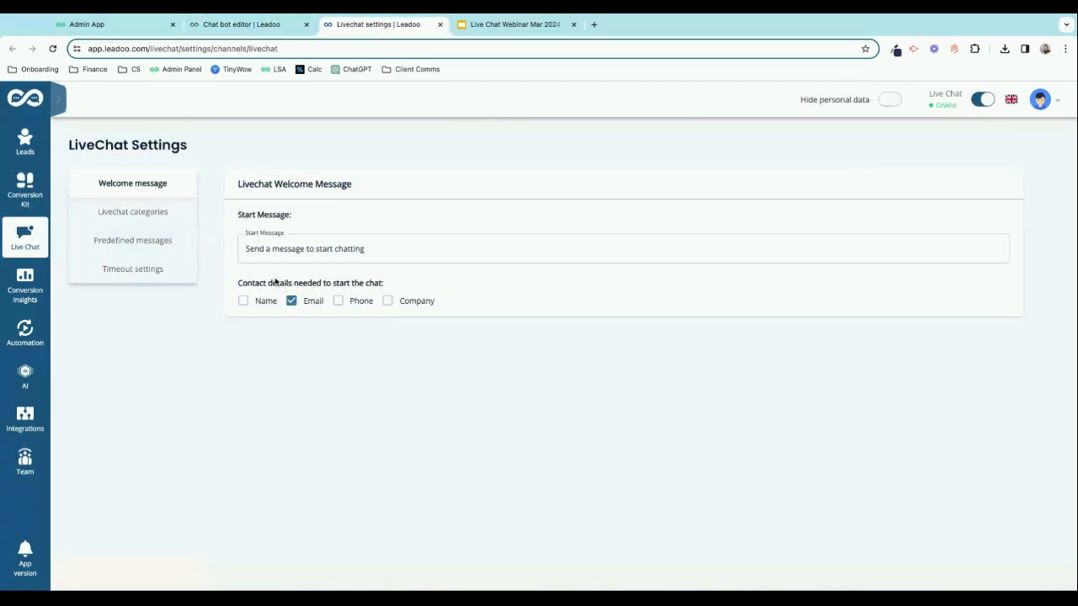
{"action": "left_click", "coordinate": [339, 249]}
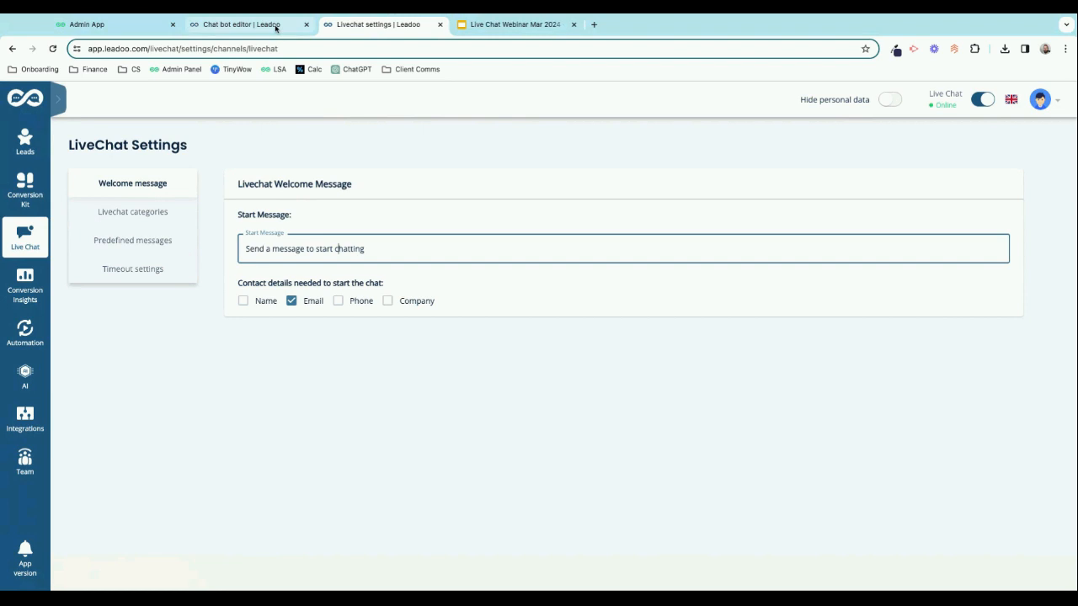
Compare the Sales branch's LiveChat & Messaging question in the bot editor with the start message in the Livechat settings.
{"action": "left_click", "coordinate": [244, 25]}
{"action": "left_click", "coordinate": [595, 274]}
{"action": "left_click", "coordinate": [720, 224]}
{"action": "triple_click", "coordinate": [900, 190]}
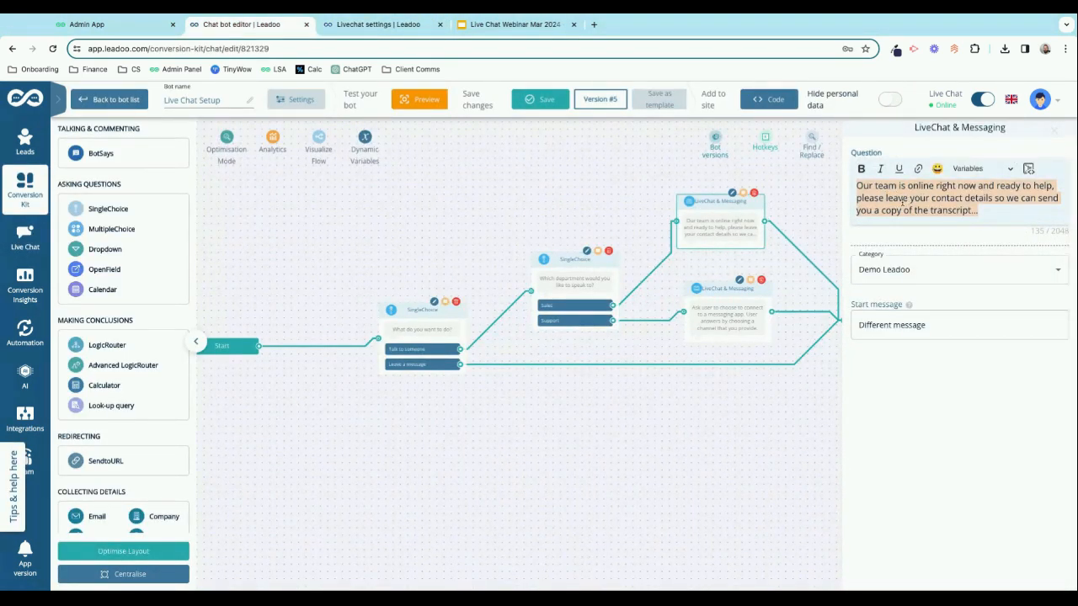
{"action": "left_click", "coordinate": [378, 24]}
{"action": "triple_click", "coordinate": [331, 251]}
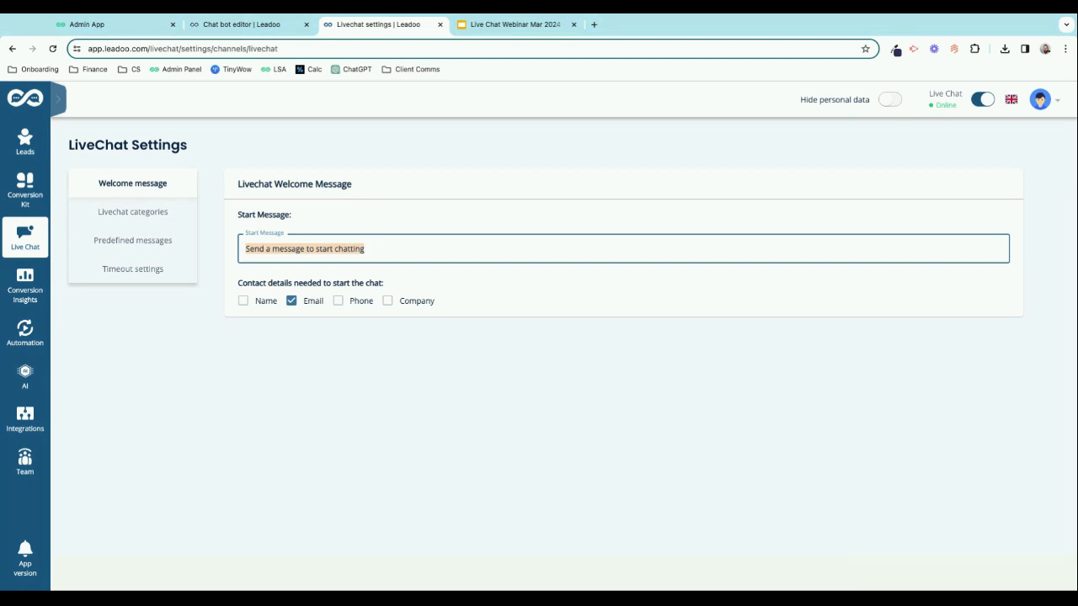
Make Name a required contact detail for starting the chat and save the welcome message settings.
{"action": "left_click", "coordinate": [267, 300]}
{"action": "double_click", "coordinate": [268, 300]}
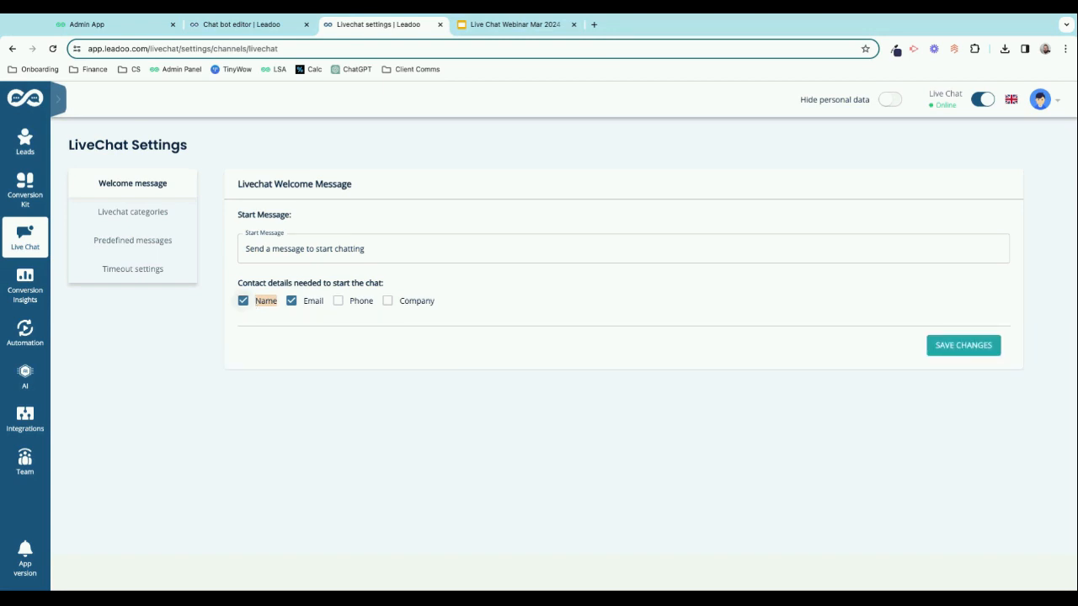
{"action": "left_click", "coordinate": [957, 345]}
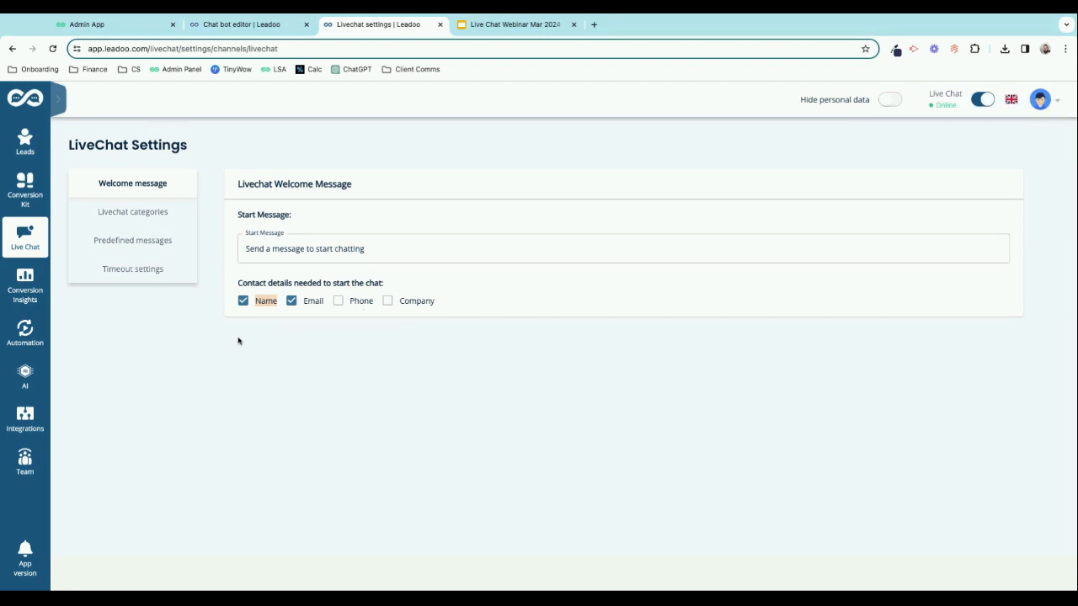
Add a new livechat category named Sales to the end of the category list and save the changes.
{"action": "left_click", "coordinate": [145, 221]}
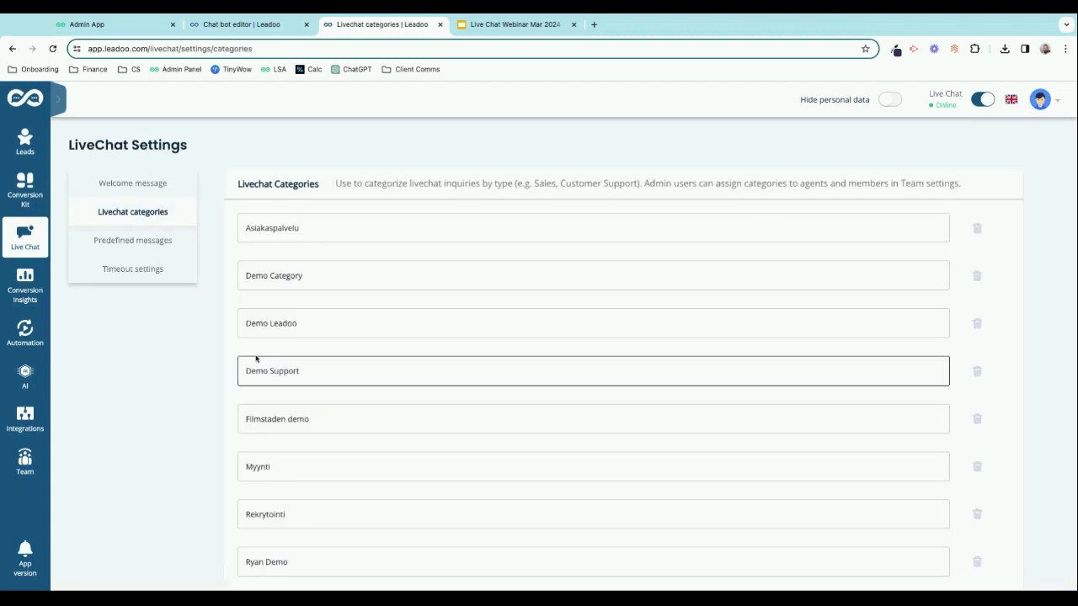
{"action": "left_click", "coordinate": [416, 322]}
{"action": "scroll", "coordinate": [416, 320], "scroll_direction": "down", "scroll_amount": 2}
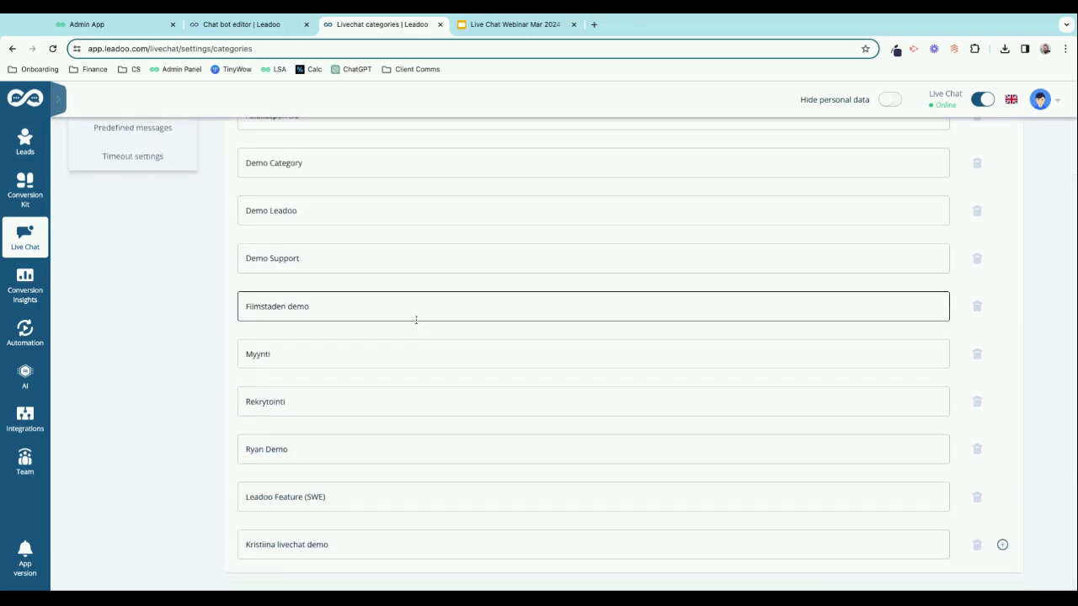
{"action": "scroll", "coordinate": [416, 318], "scroll_direction": "up", "scroll_amount": 2}
{"action": "scroll", "coordinate": [613, 430], "scroll_direction": "down", "scroll_amount": 2}
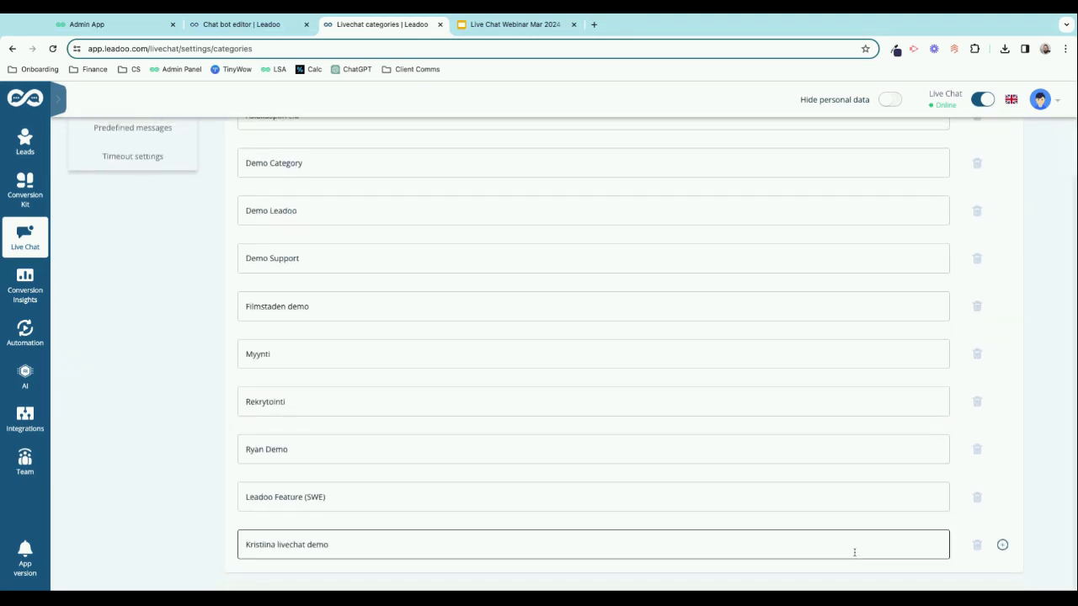
{"action": "left_click", "coordinate": [1003, 544]}
{"action": "left_click", "coordinate": [710, 505]}
{"action": "key", "text": "ctrl+shift+Left"}
{"action": "key", "text": "ctrl+shift+Left"}
{"action": "type", "text": "Sales"}
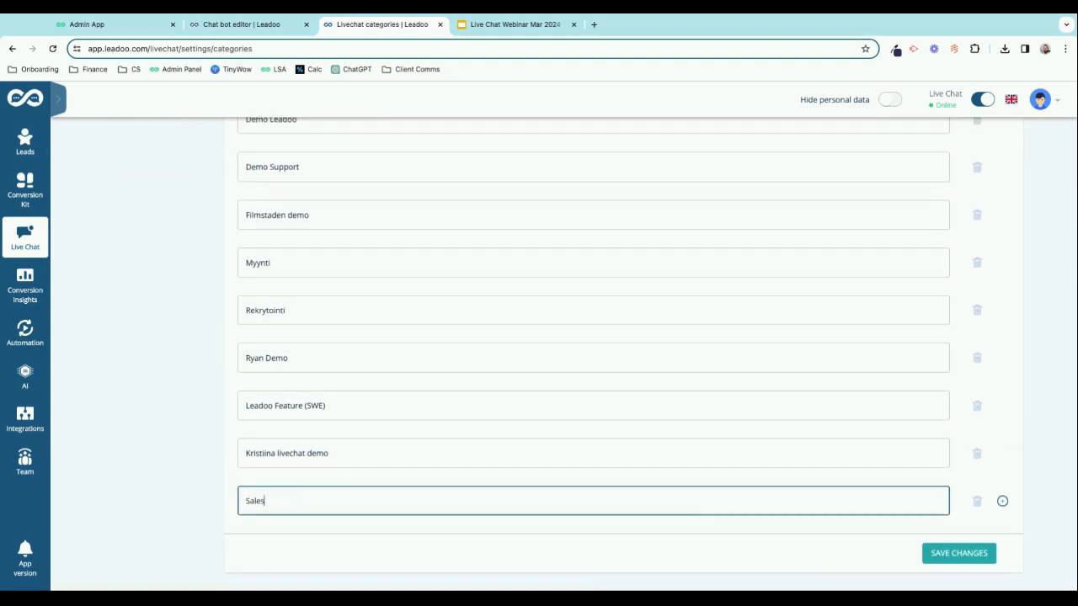
{"action": "left_click", "coordinate": [945, 554]}
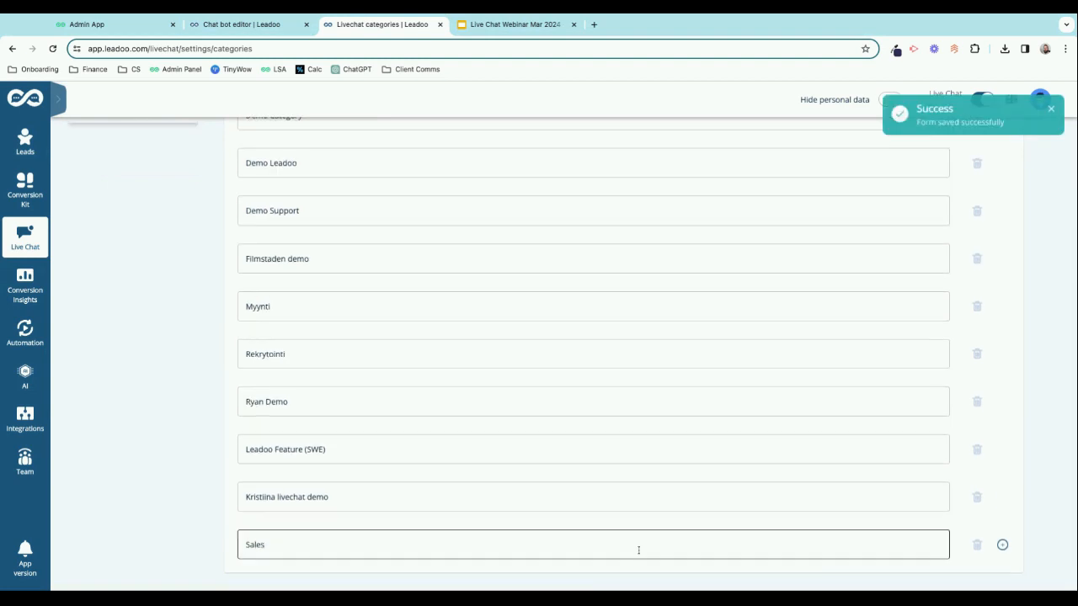
Review the predefined message categories, examining the greeting and informative messages and their livechat category assignments.
{"action": "scroll", "coordinate": [543, 535], "scroll_direction": "up", "scroll_amount": 2}
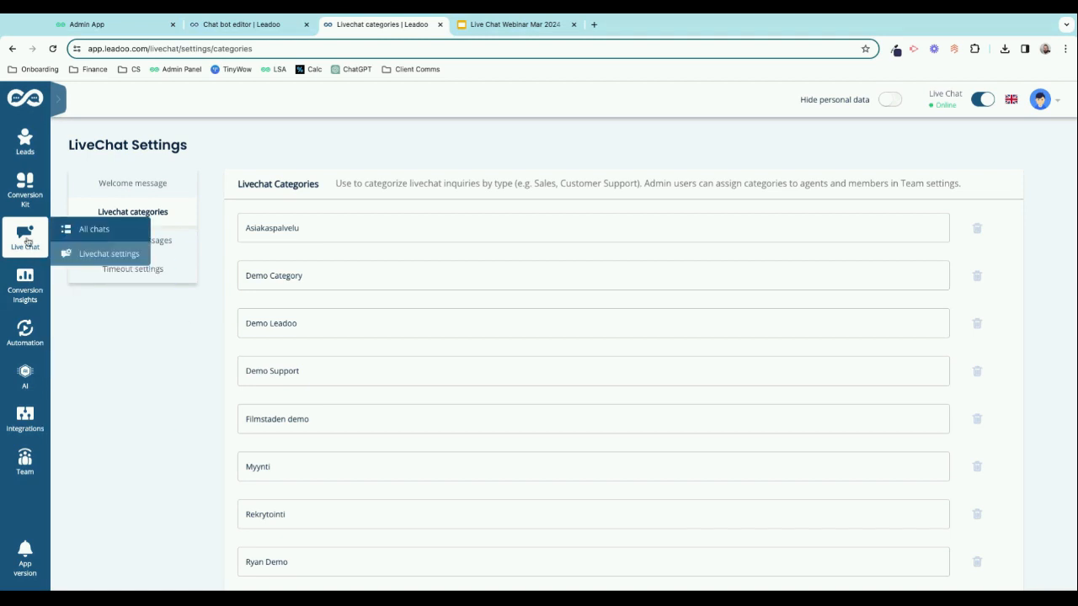
{"action": "left_click", "coordinate": [163, 244]}
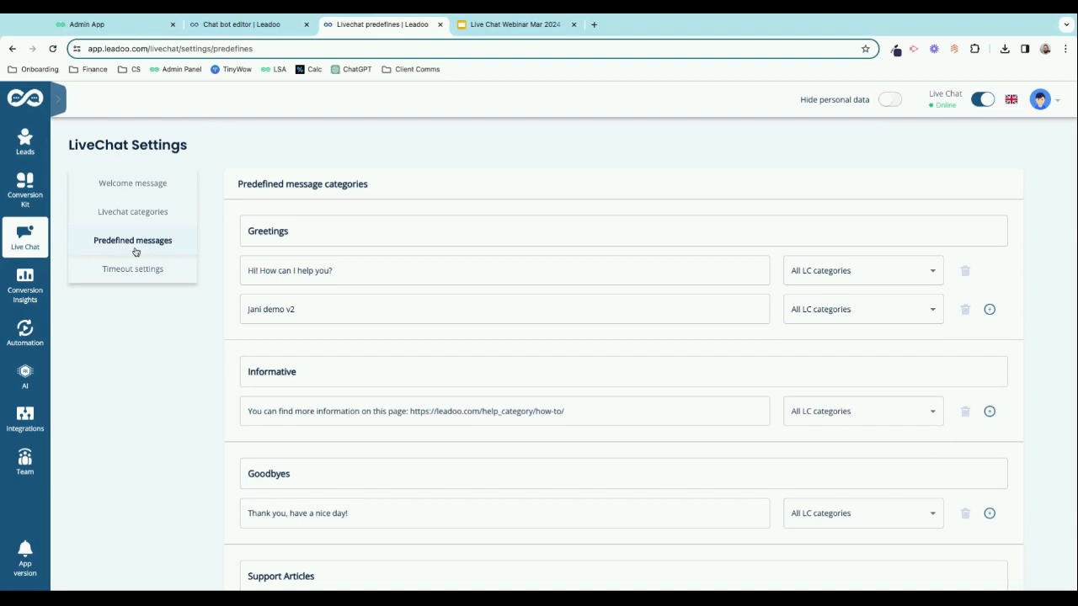
{"action": "triple_click", "coordinate": [310, 185]}
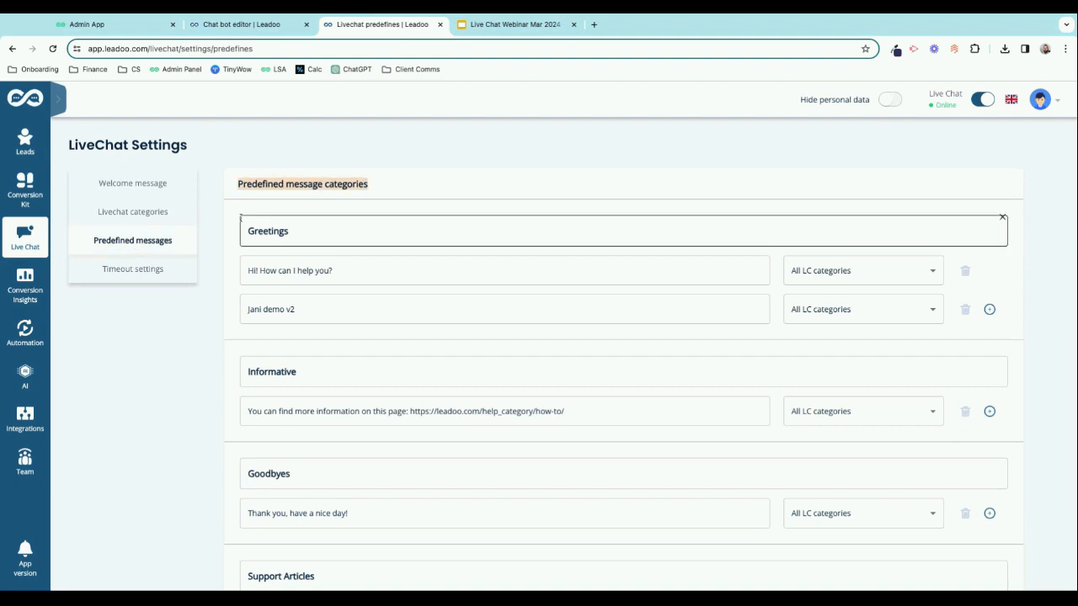
{"action": "left_click", "coordinate": [232, 231]}
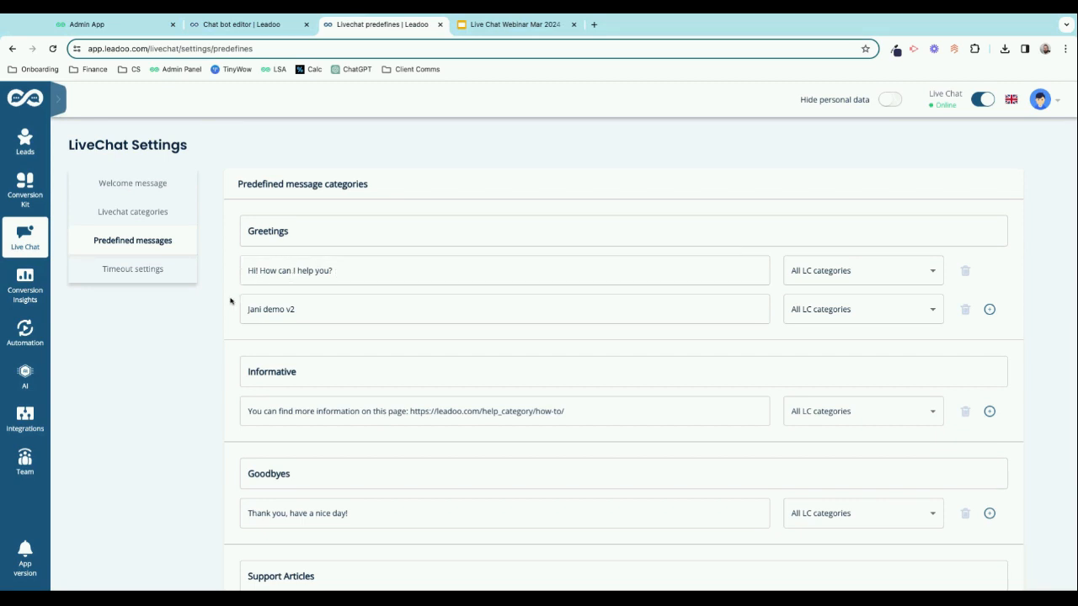
{"action": "scroll", "coordinate": [239, 296], "scroll_direction": "down", "scroll_amount": 1}
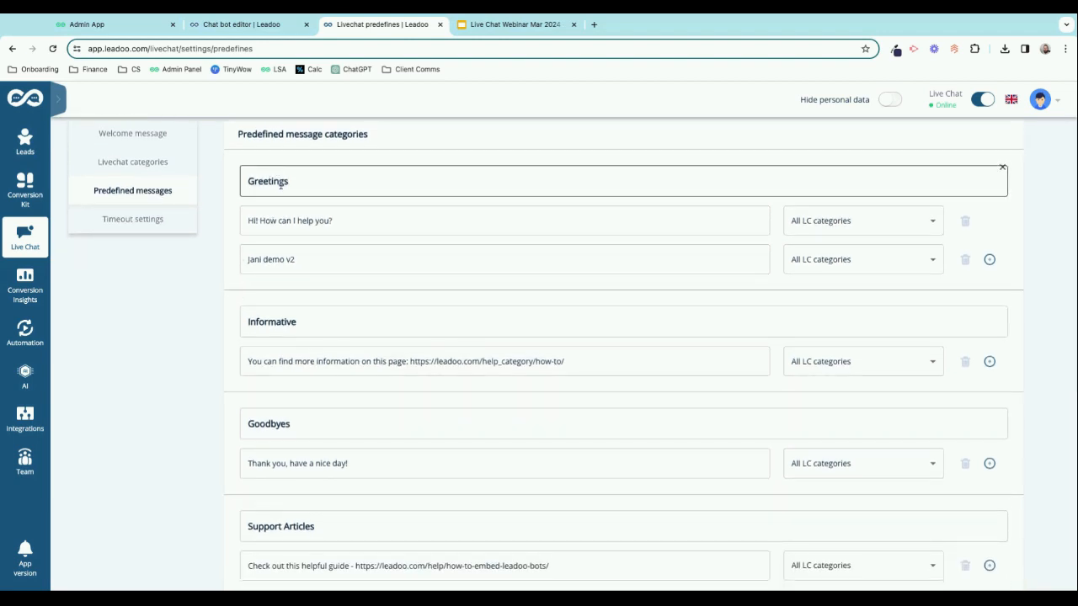
{"action": "triple_click", "coordinate": [329, 223]}
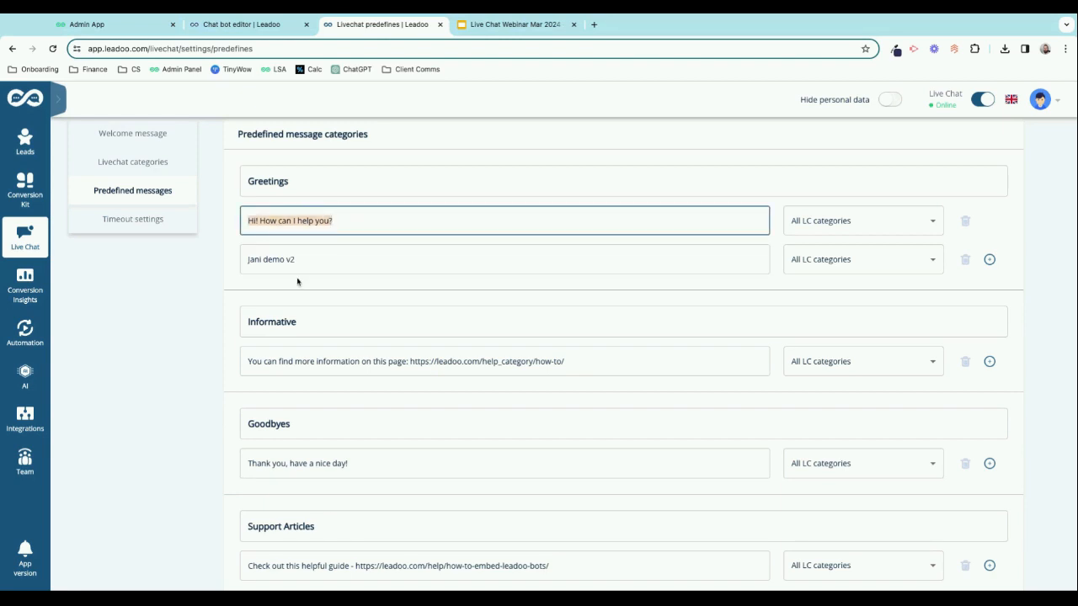
{"action": "scroll", "coordinate": [320, 294], "scroll_direction": "down", "scroll_amount": 1}
{"action": "double_click", "coordinate": [379, 313]}
{"action": "triple_click", "coordinate": [375, 316]}
{"action": "left_click", "coordinate": [534, 313]}
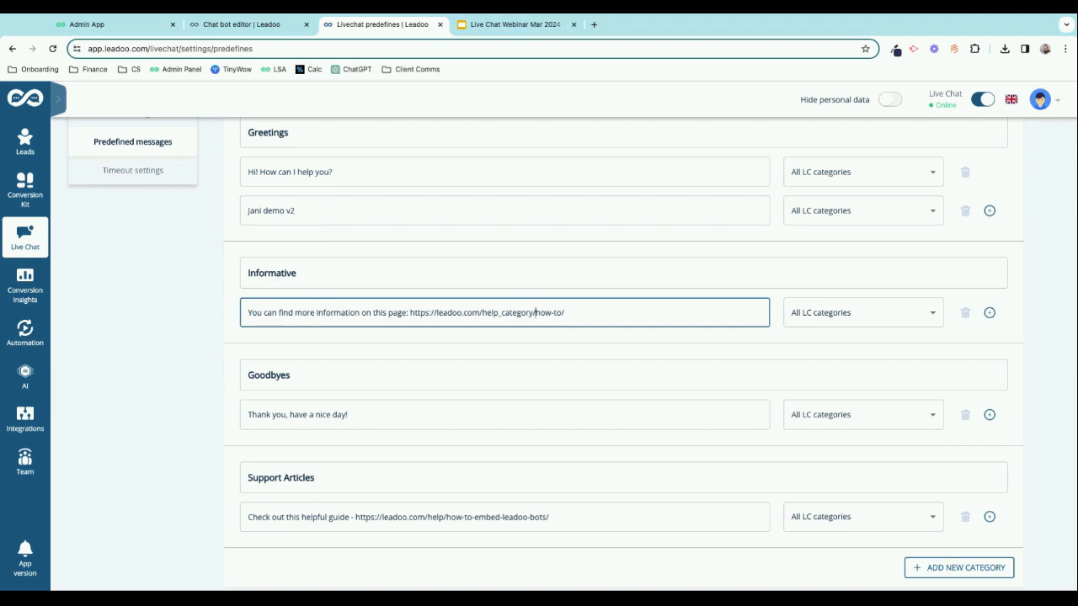
{"action": "scroll", "coordinate": [539, 354], "scroll_direction": "down", "scroll_amount": 1}
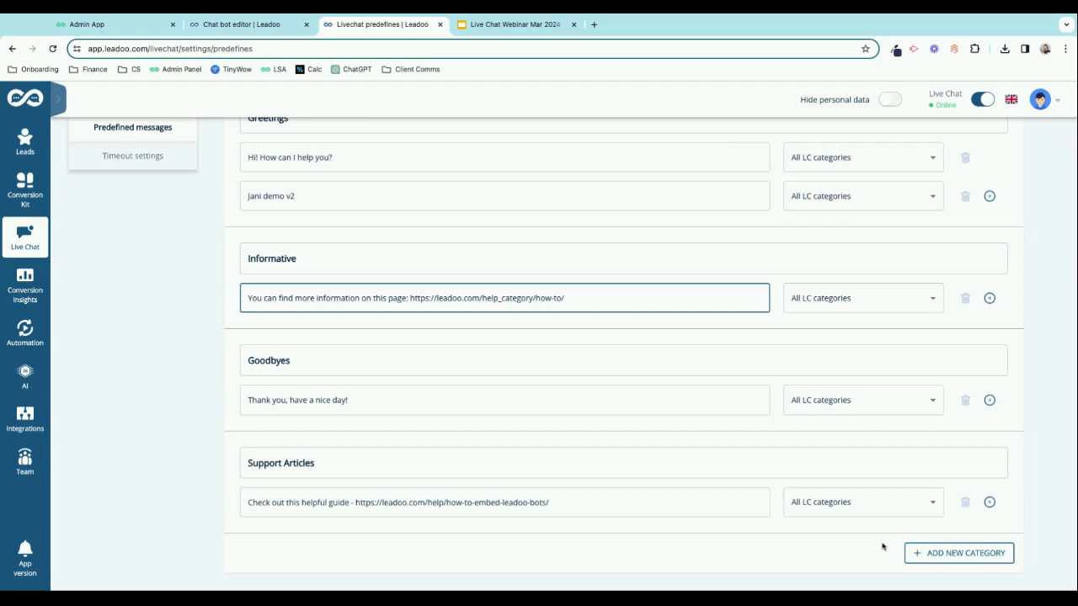
Add a new predefined message category and delete its placeholder answer.
{"action": "left_click", "coordinate": [924, 554]}
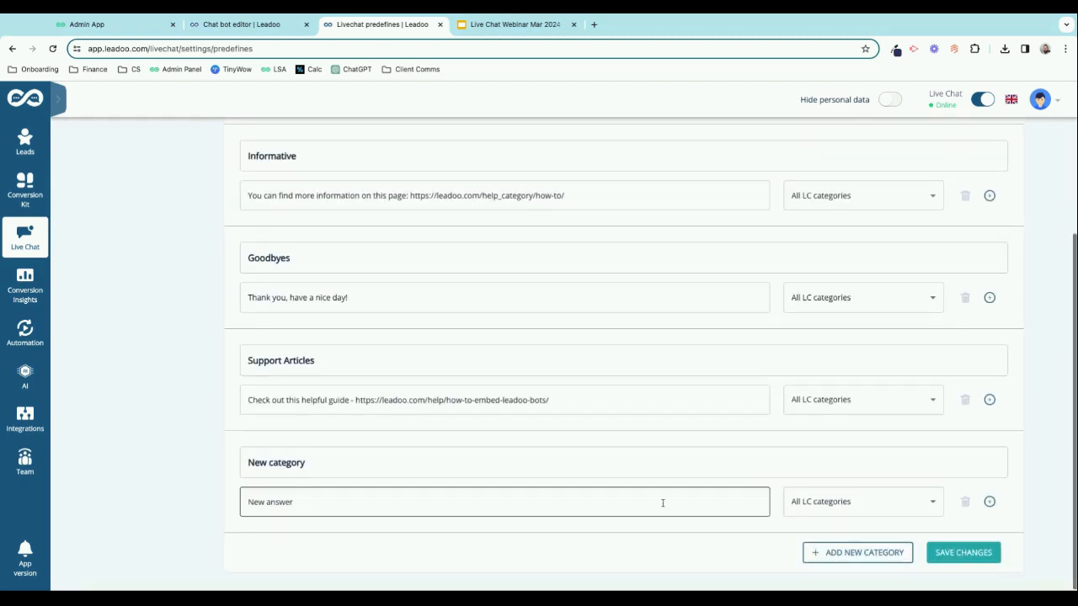
{"action": "left_click", "coordinate": [586, 459]}
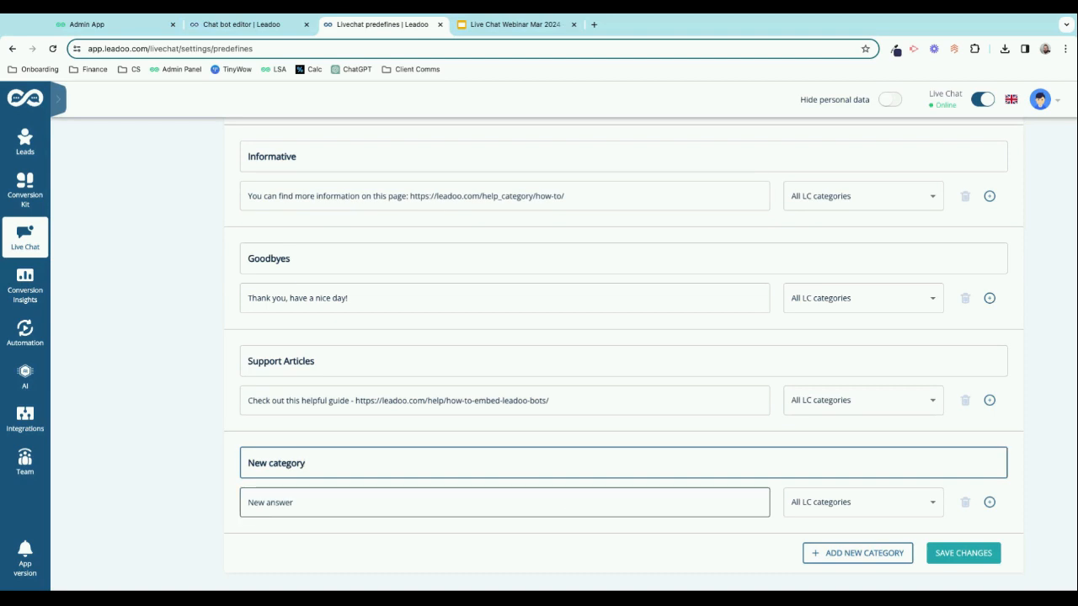
{"action": "left_click", "coordinate": [966, 504]}
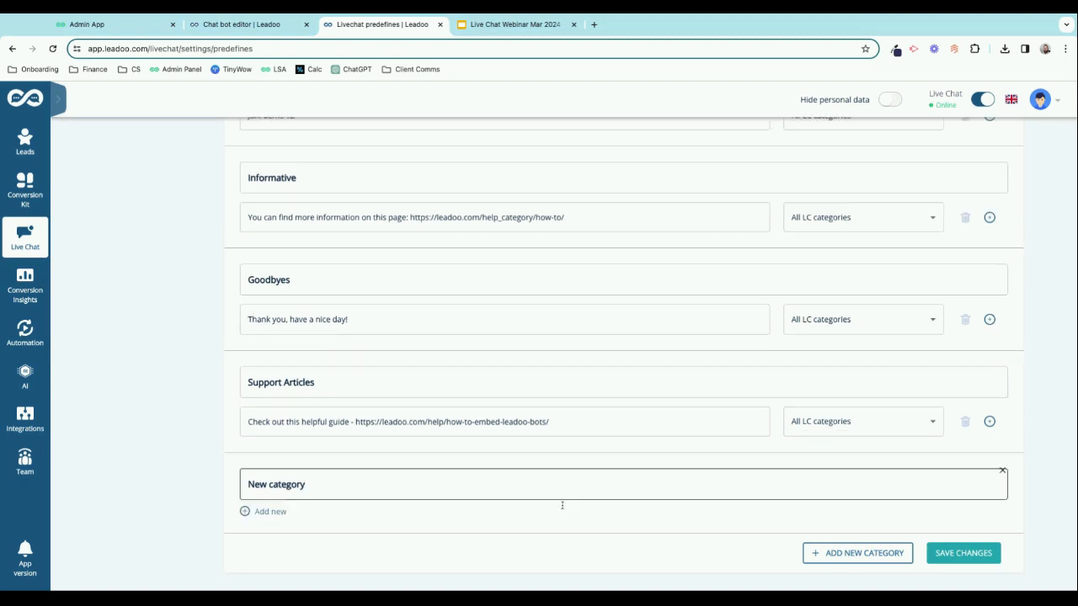
Examine the livechat timeout settings, including the timeout message and the available timeout durations.
{"action": "scroll", "coordinate": [183, 433], "scroll_direction": "up", "scroll_amount": 3}
{"action": "left_click", "coordinate": [149, 271]}
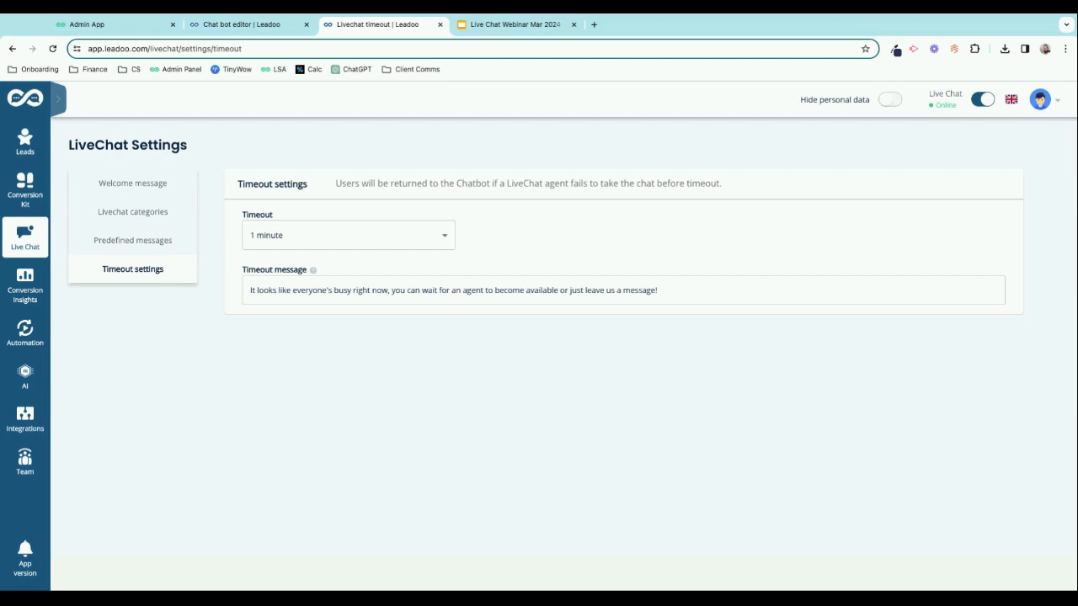
{"action": "left_click", "coordinate": [428, 283]}
{"action": "key", "text": "ctrl+a"}
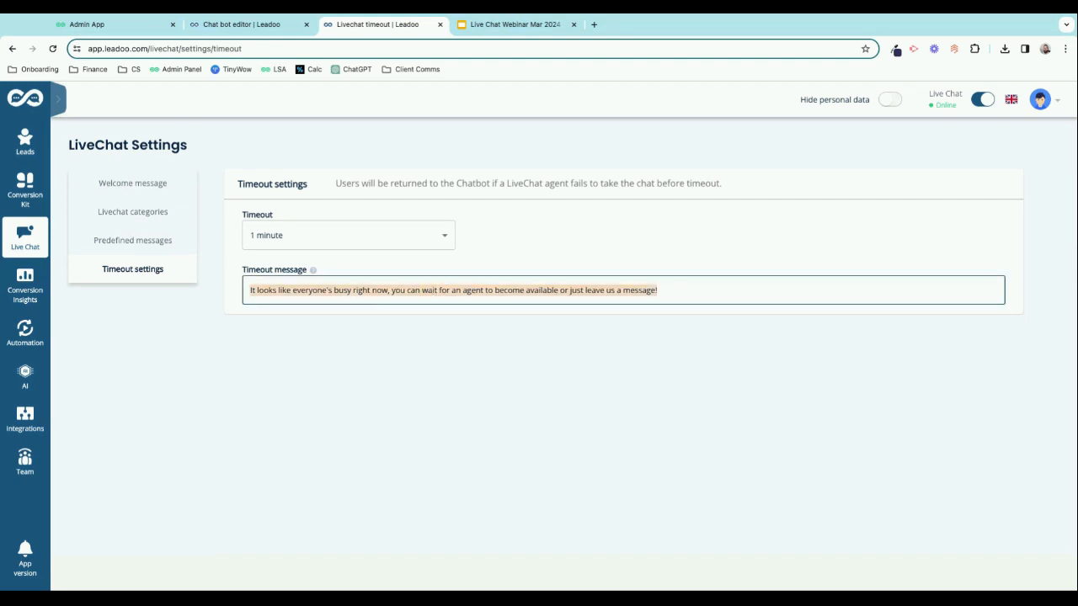
{"action": "left_click", "coordinate": [427, 239]}
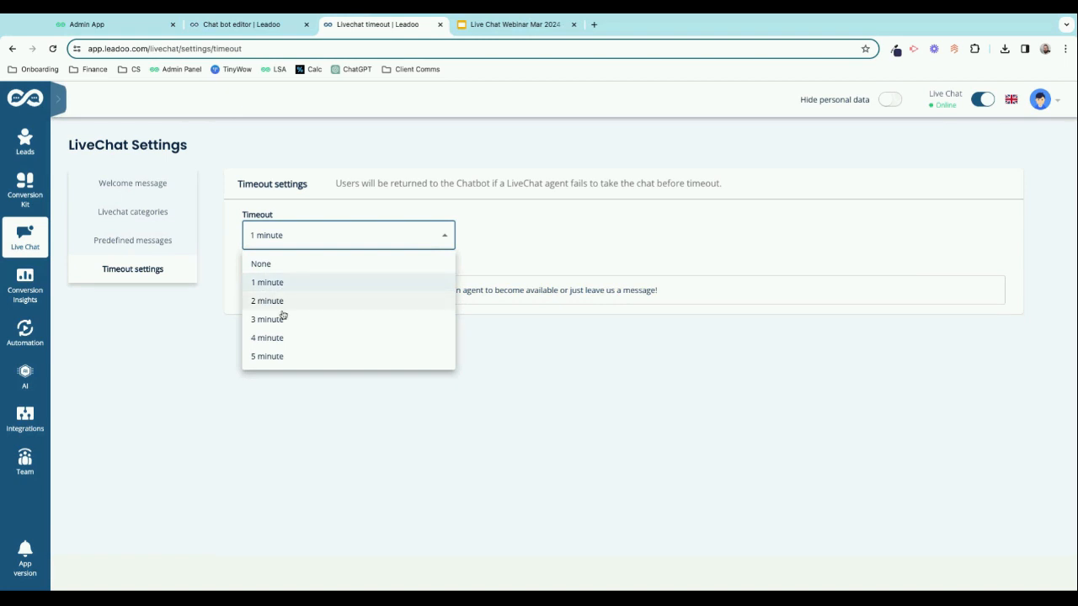
{"action": "left_click", "coordinate": [207, 377]}
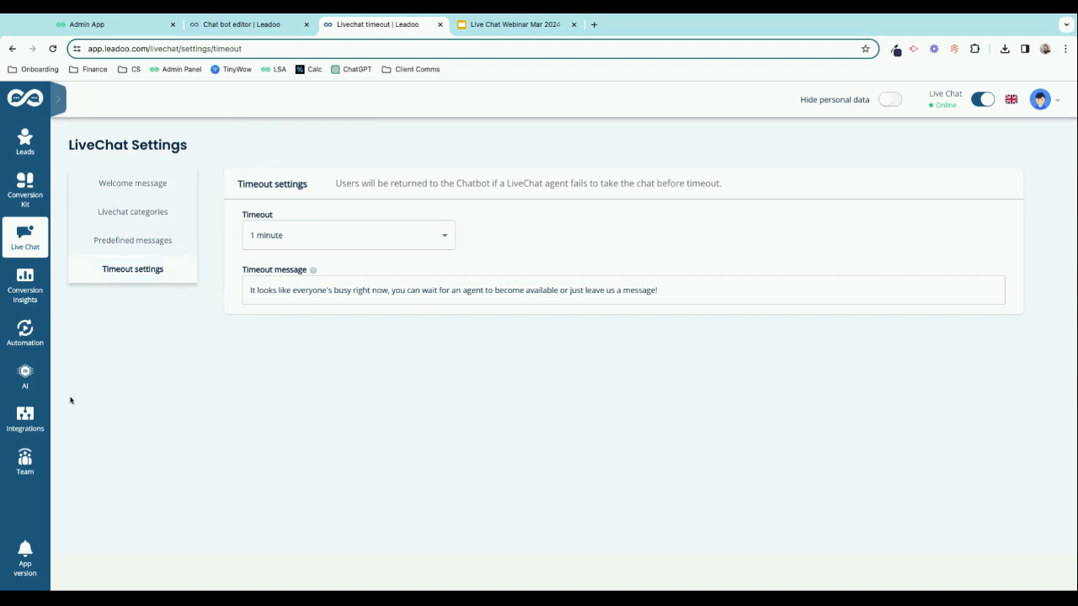
In the bot editor, change the Form node's question to "Sorry, no one is available right now. Please leave your details".
{"action": "mouse_move", "coordinate": [25, 461]}
{"action": "left_click", "coordinate": [278, 34]}
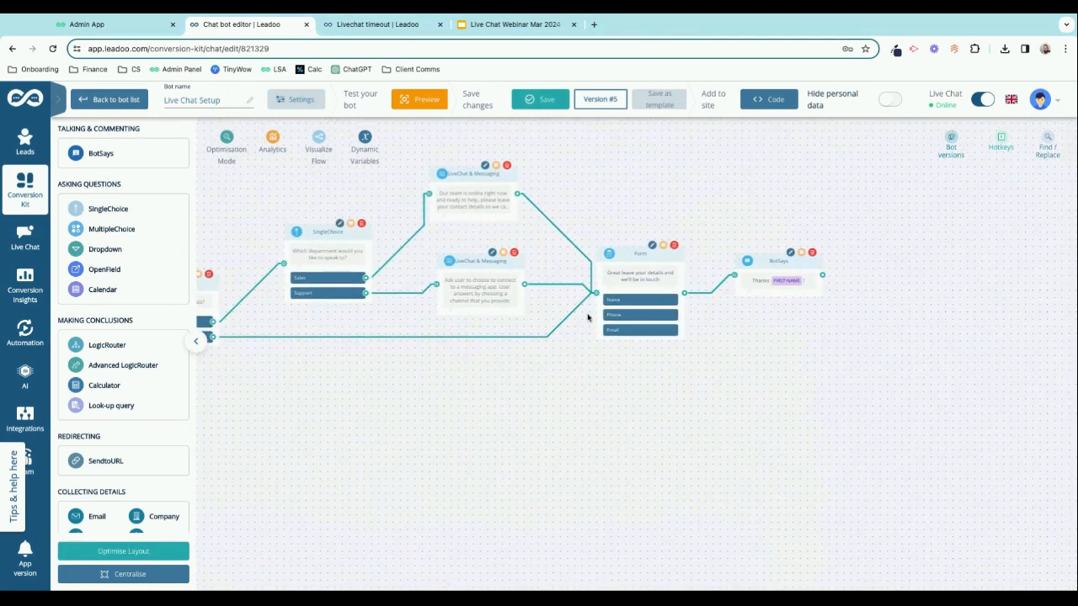
{"action": "scroll", "coordinate": [645, 344], "scroll_direction": "up", "scroll_amount": 3}
{"action": "scroll", "coordinate": [642, 341], "scroll_direction": "up", "scroll_amount": 1}
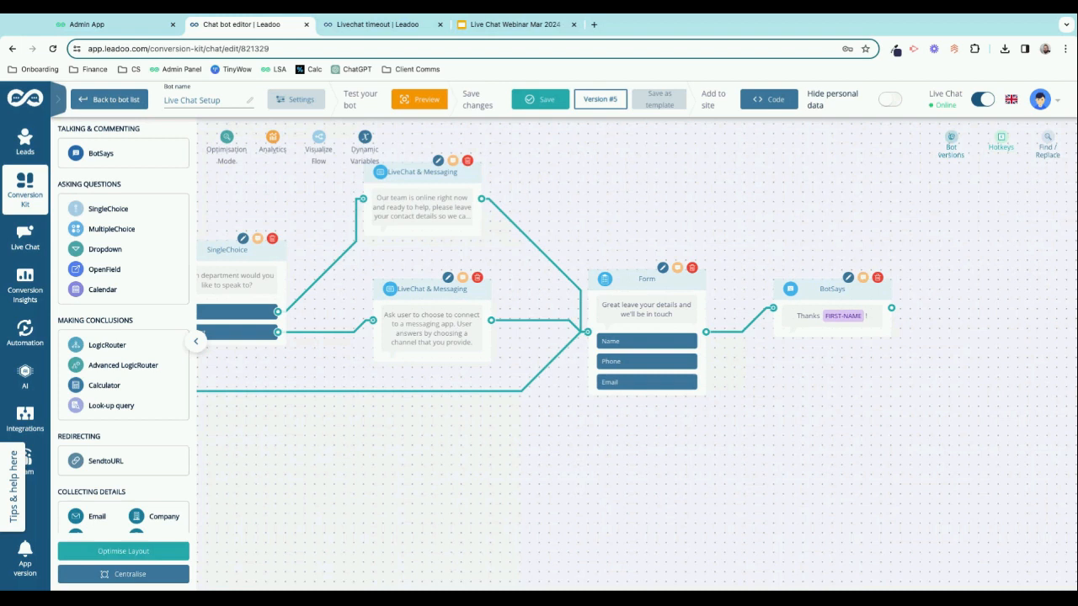
{"action": "left_click", "coordinate": [633, 318]}
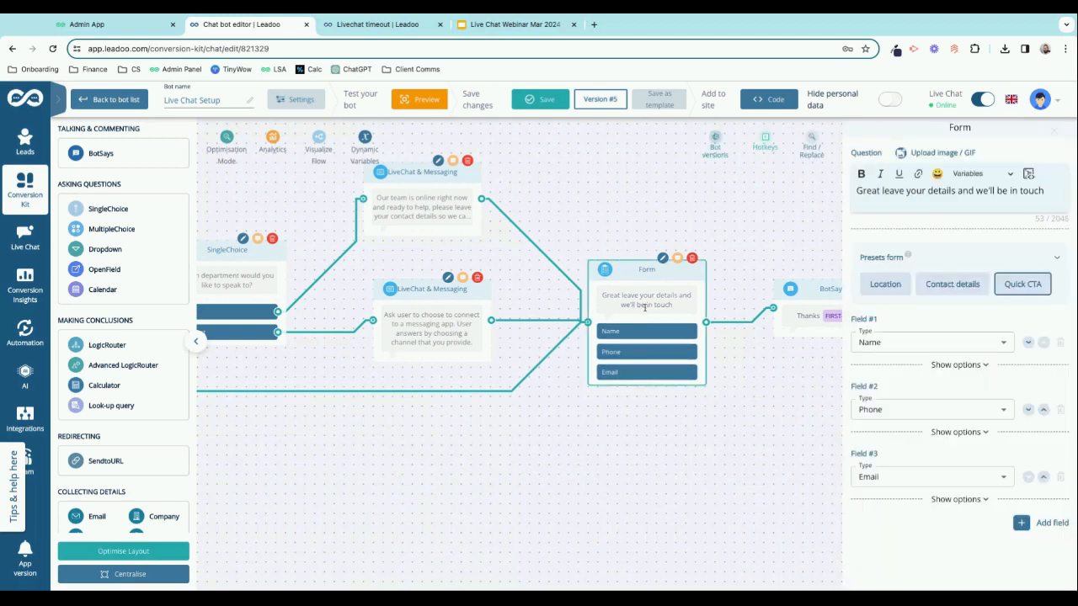
{"action": "double_click", "coordinate": [891, 191]}
{"action": "triple_click", "coordinate": [882, 191]}
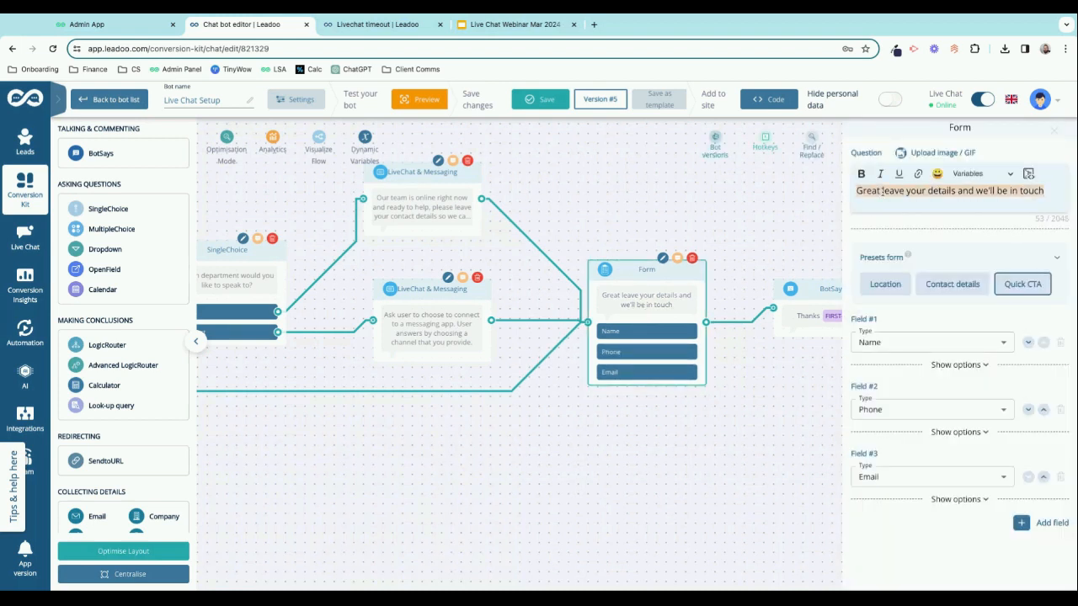
{"action": "type", "text": "Sorry, "}
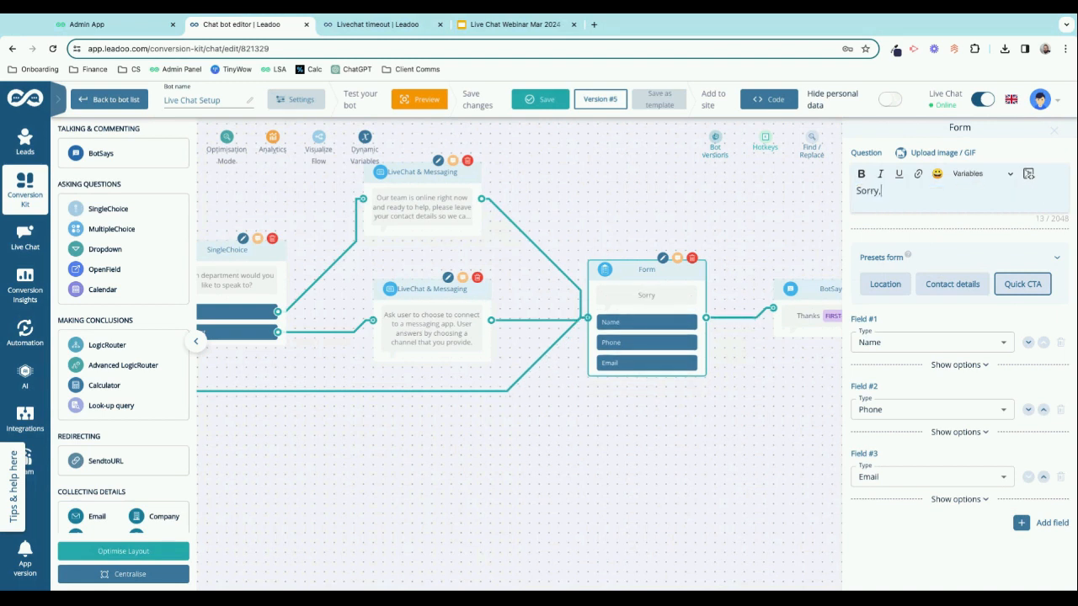
{"action": "type", "text": "no one is available right "}
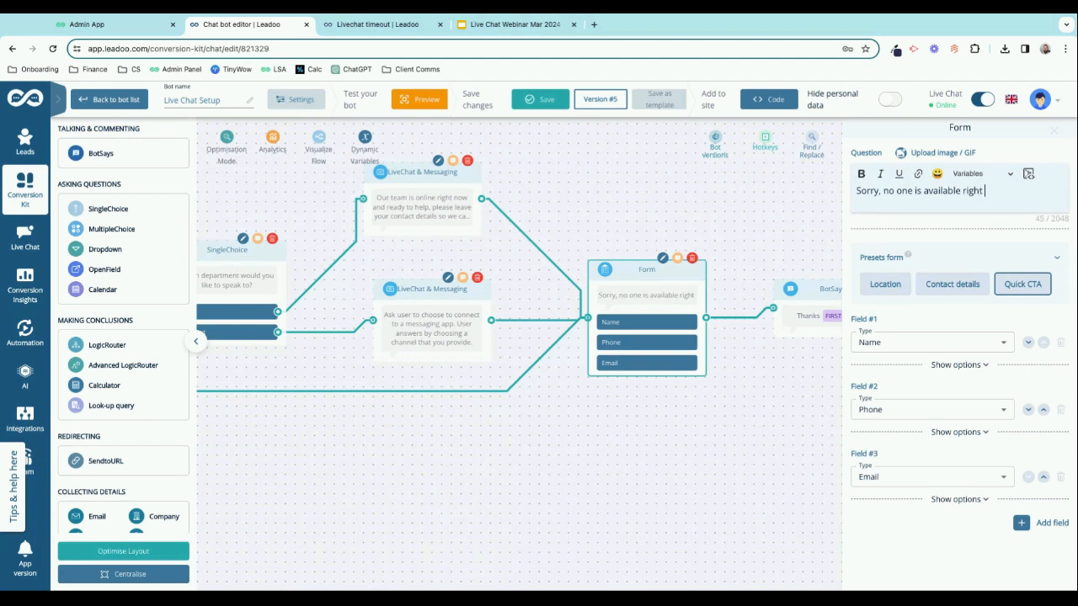
{"action": "type", "text": "now. Please leave your "}
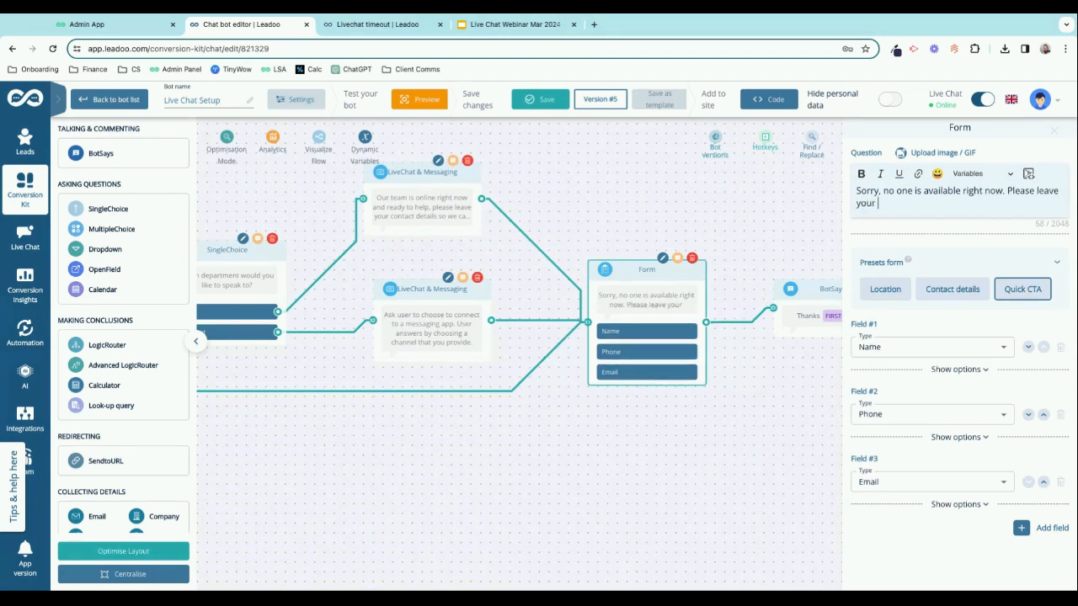
{"action": "type", "text": "details"}
Align the Support branch's LiveChat & Messaging node beneath the Sales branch's node and check its link to the Form.
{"action": "scroll", "coordinate": [517, 296], "scroll_direction": "right", "scroll_amount": 1}
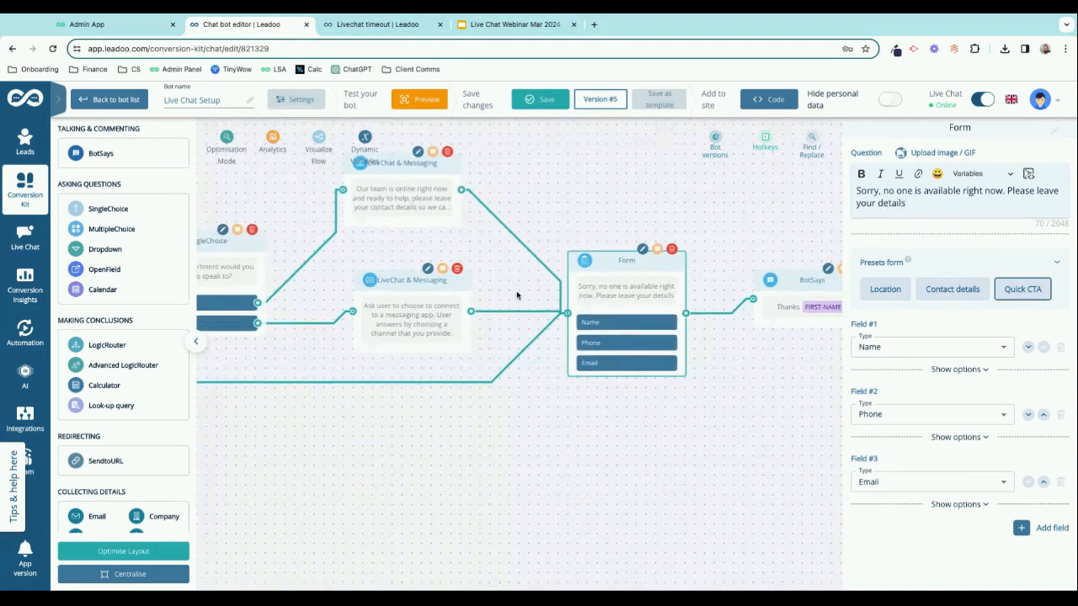
{"action": "scroll", "coordinate": [517, 295], "scroll_direction": "left", "scroll_amount": 2}
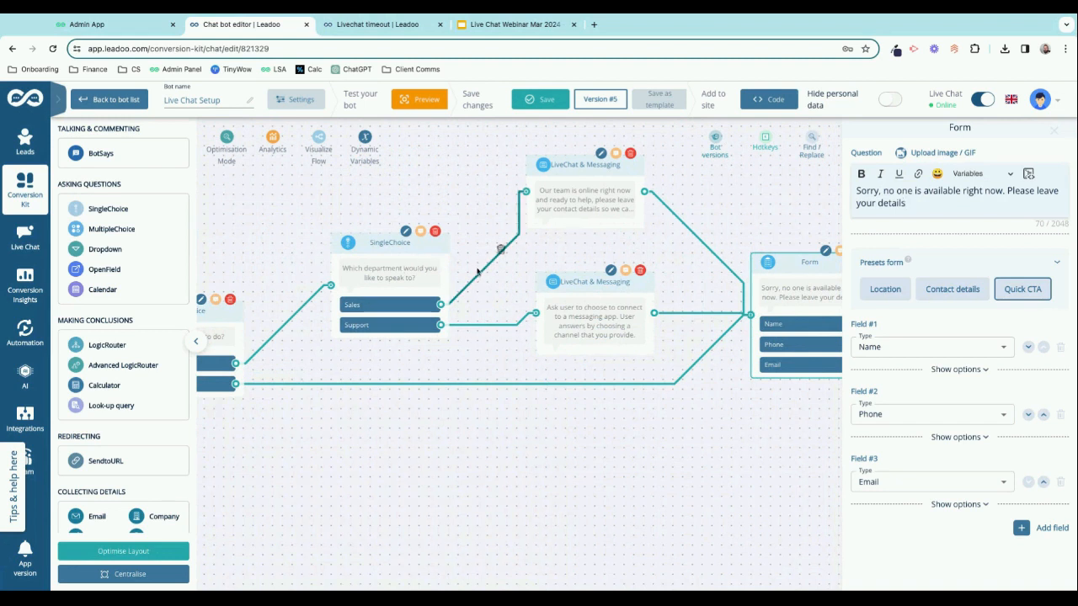
{"action": "left_click_drag", "start_coordinate": [570, 318], "coordinate": [561, 308]}
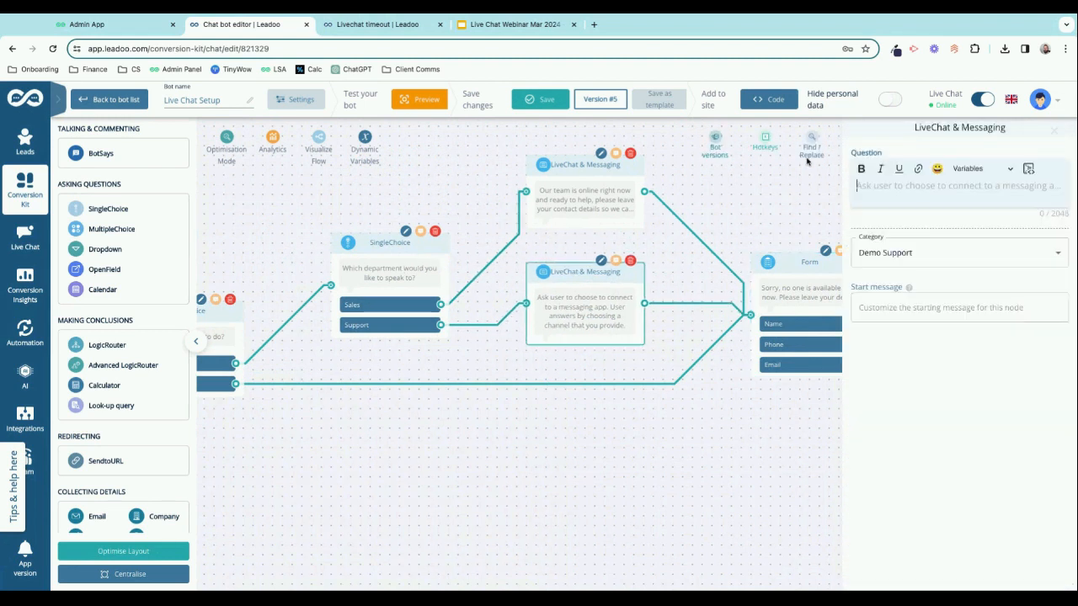
{"action": "scroll", "coordinate": [590, 300], "scroll_direction": "right", "scroll_amount": 1}
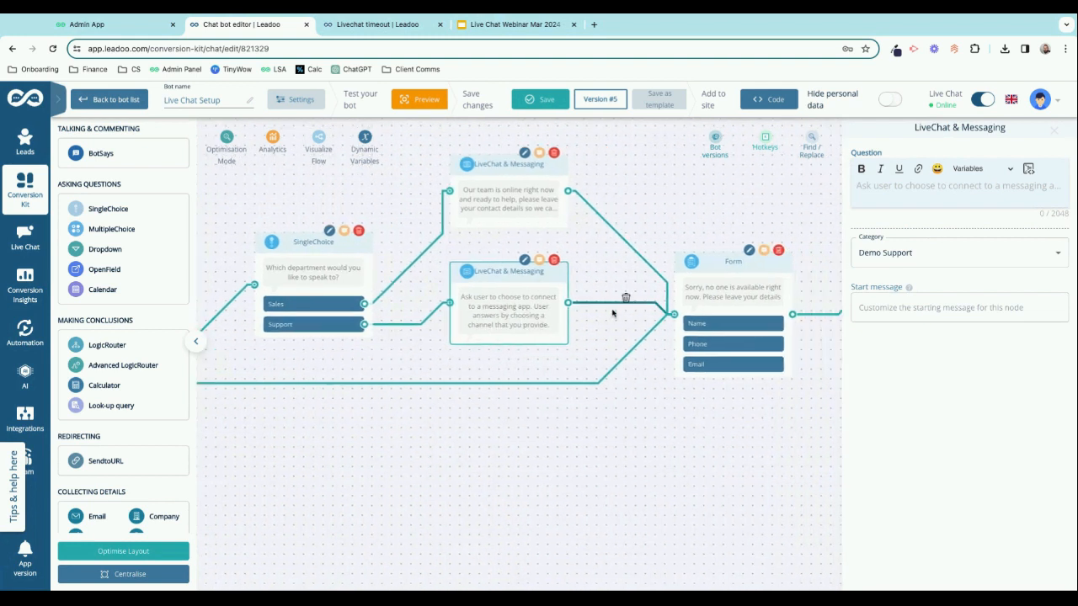
Examine the link from the Support branch's LiveChat & Messaging node and the fallback Form's question text and fields.
{"action": "left_click", "coordinate": [609, 306]}
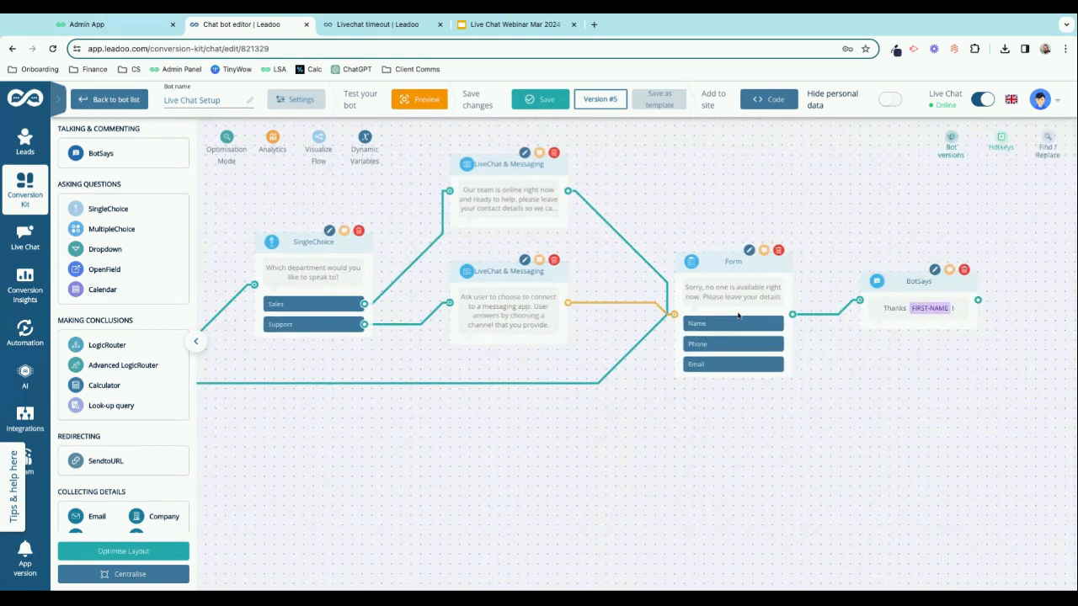
{"action": "left_click", "coordinate": [731, 313]}
{"action": "left_click_drag", "start_coordinate": [919, 205], "coordinate": [844, 190]}
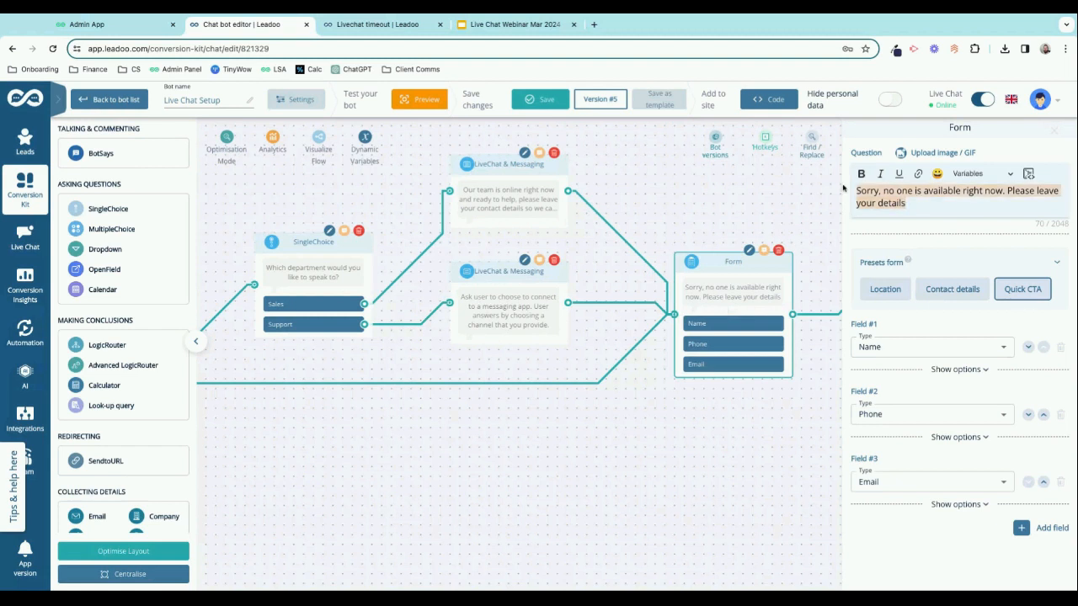
{"action": "left_click", "coordinate": [912, 203]}
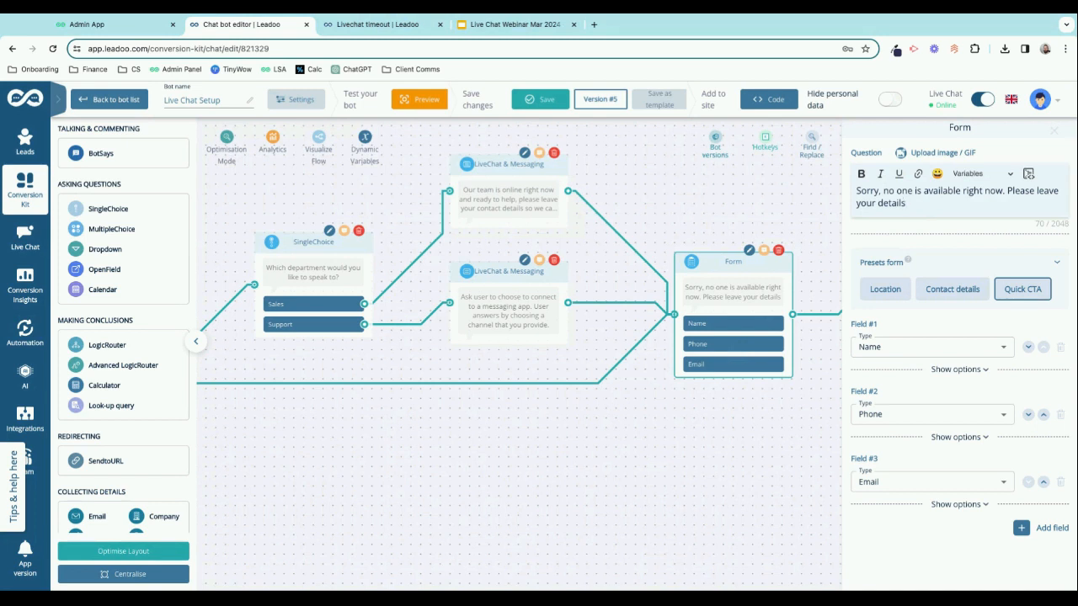
Open the team members page and explore the new member invitation form with the Agent role, leaving it without sending.
{"action": "left_click", "coordinate": [408, 27]}
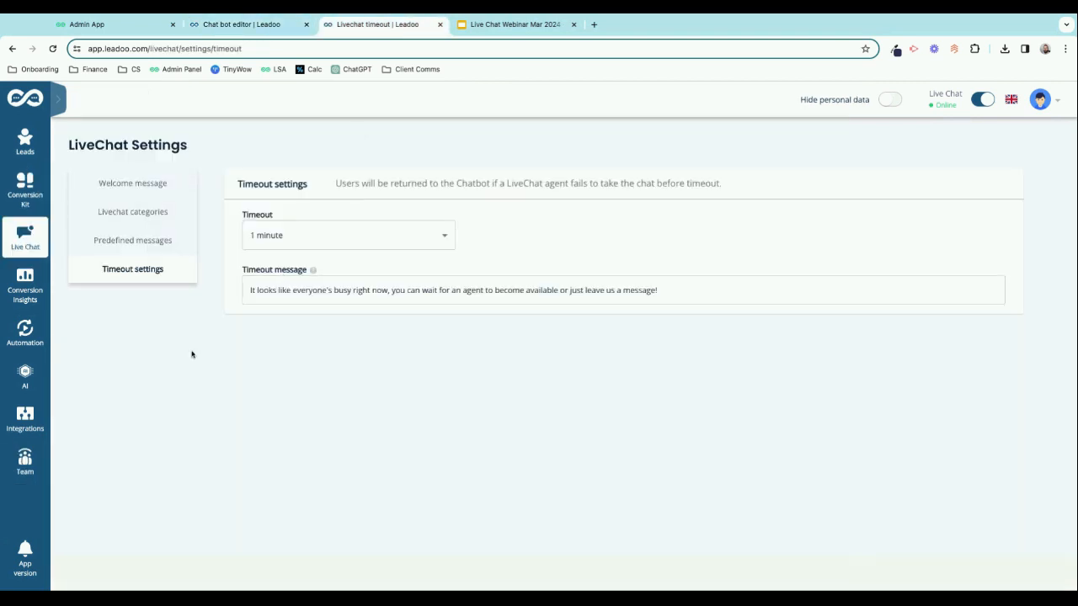
{"action": "mouse_move", "coordinate": [49, 447]}
{"action": "left_click", "coordinate": [108, 454]}
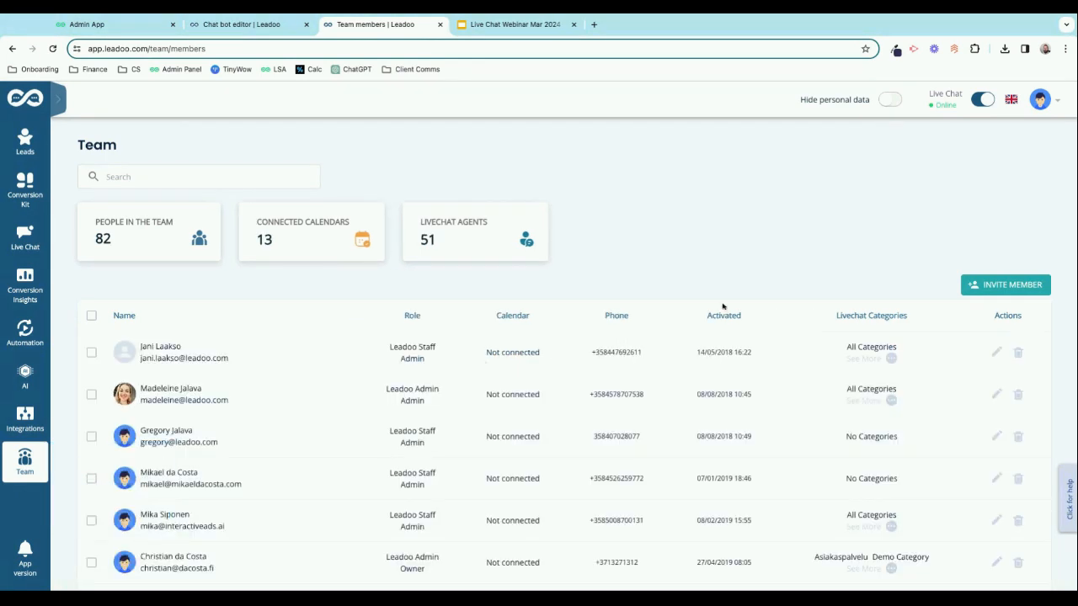
{"action": "left_click", "coordinate": [1006, 285]}
{"action": "left_click", "coordinate": [402, 283]}
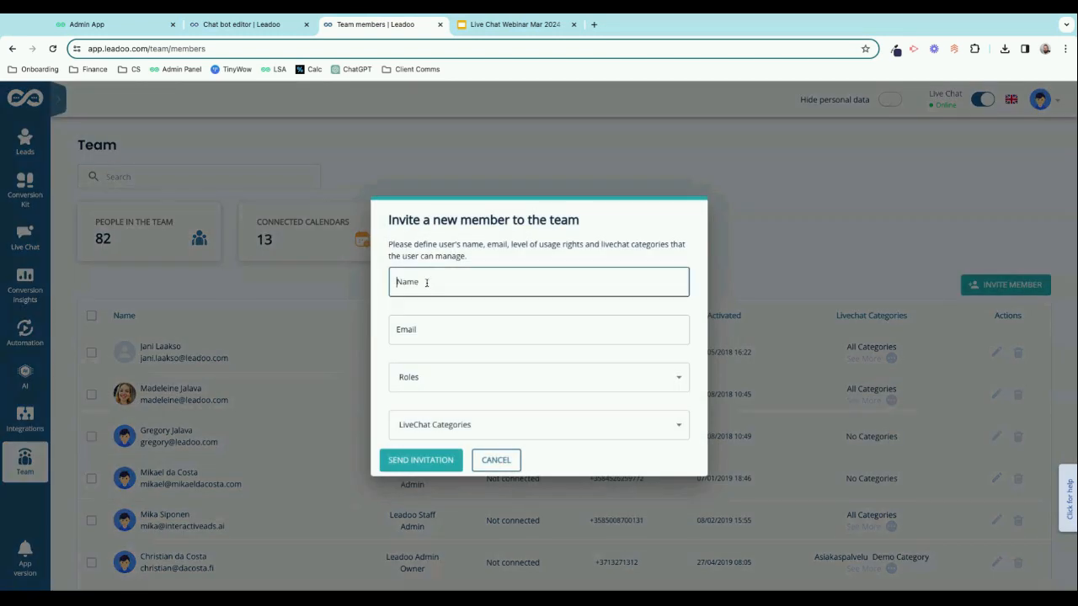
{"action": "left_click", "coordinate": [383, 310]}
{"action": "left_click", "coordinate": [421, 378]}
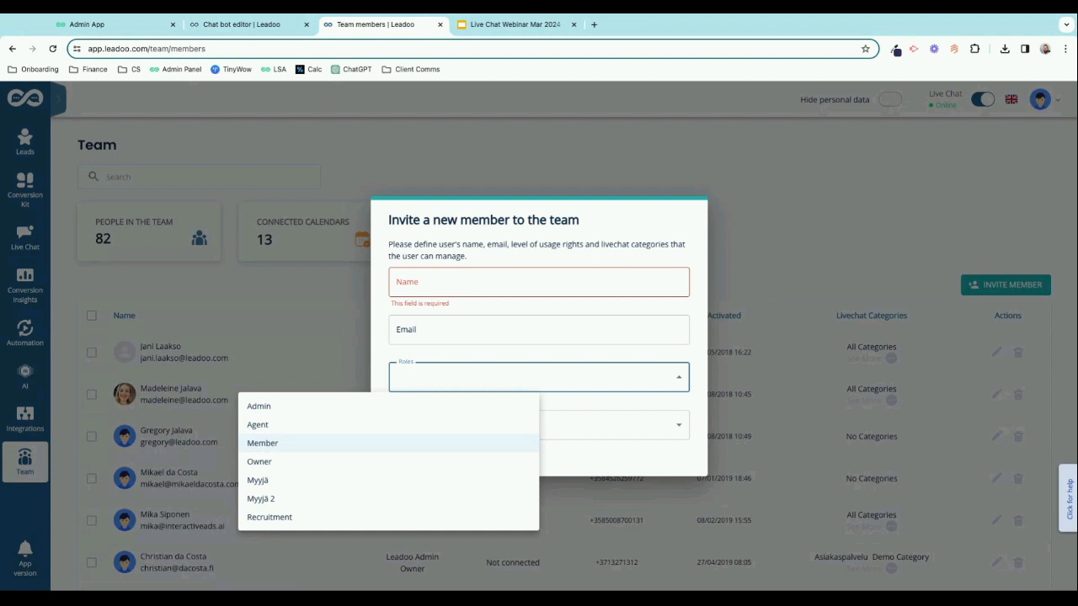
{"action": "left_click", "coordinate": [267, 426]}
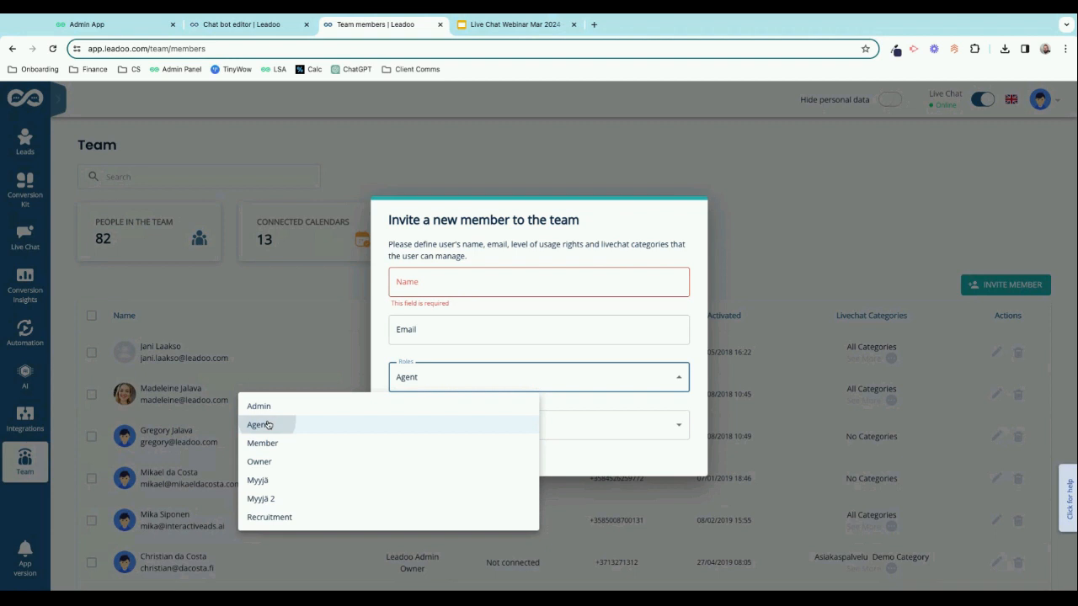
{"action": "left_click", "coordinate": [318, 337]}
{"action": "left_click", "coordinate": [317, 336]}
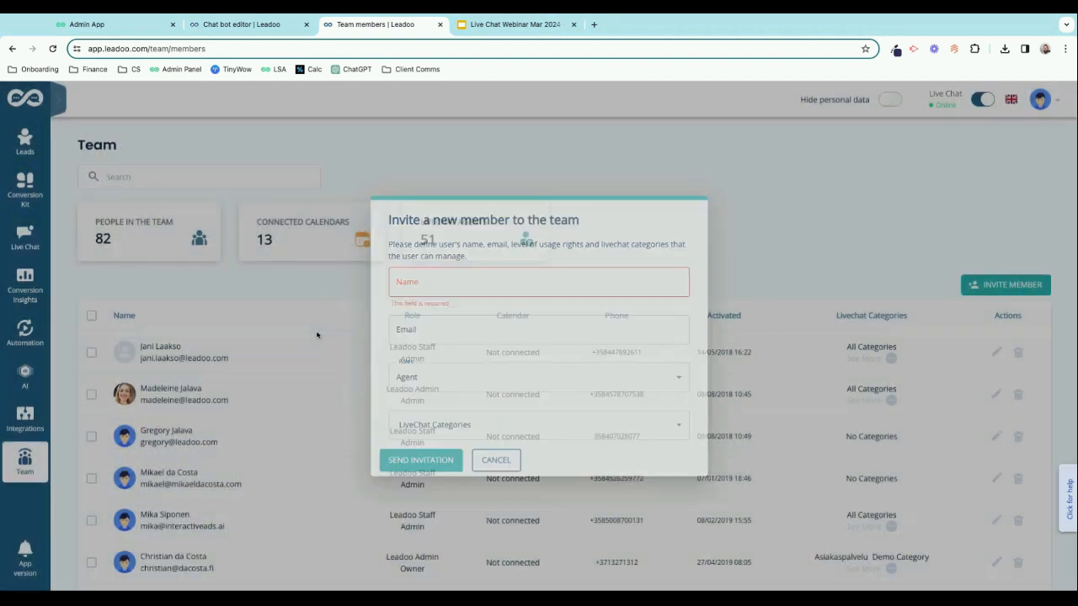
Examine the LiveChat categories that can be assigned in a new team member invitation, and cancel the invitation.
{"action": "mouse_move", "coordinate": [26, 204]}
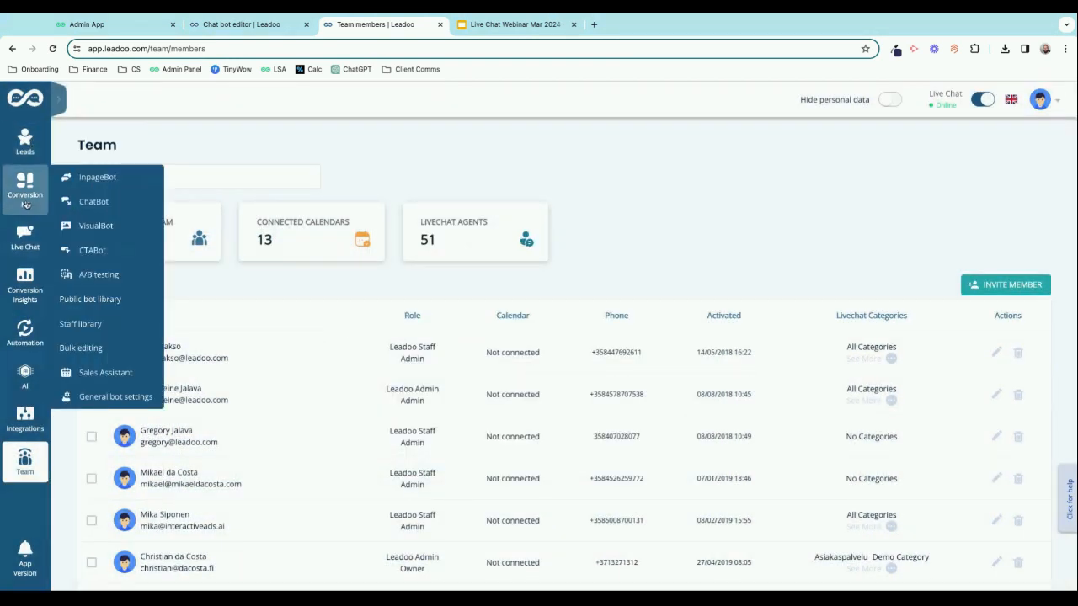
{"action": "mouse_move", "coordinate": [24, 237]}
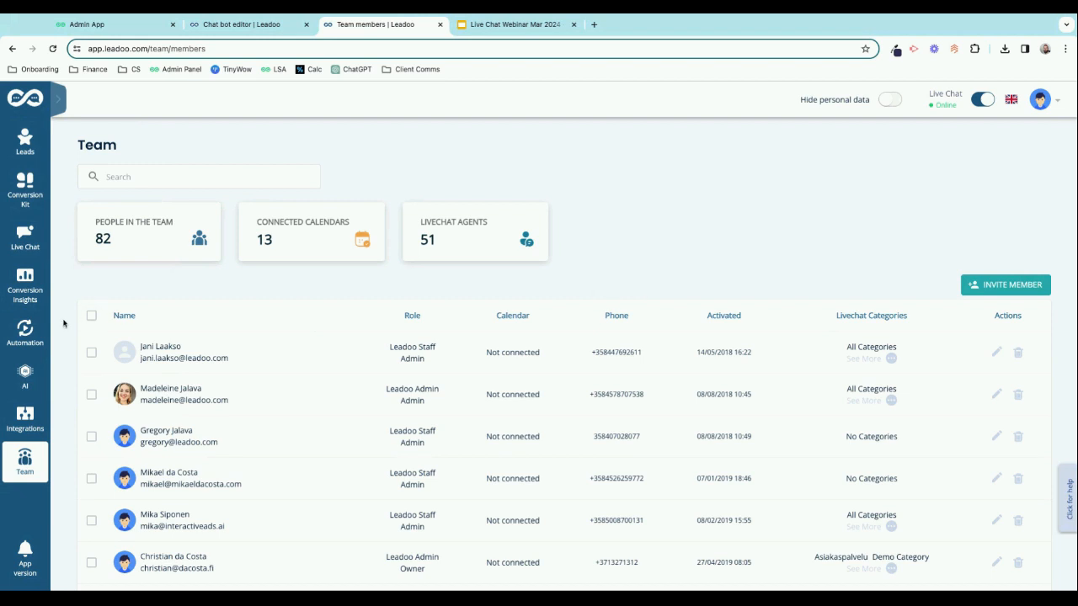
{"action": "mouse_move", "coordinate": [20, 275]}
{"action": "left_click", "coordinate": [1001, 286]}
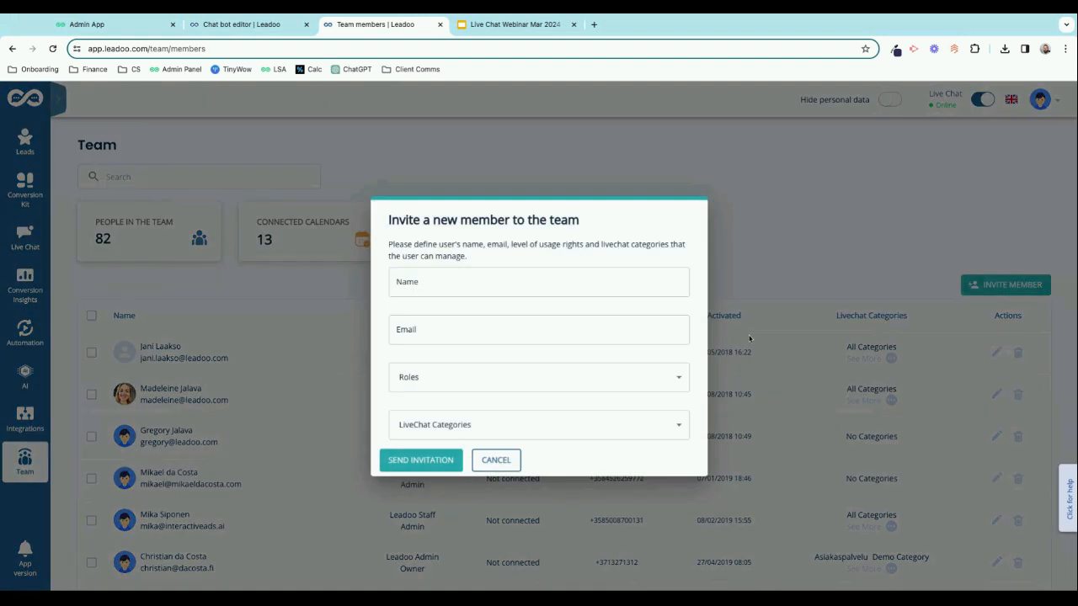
{"action": "left_click", "coordinate": [538, 430]}
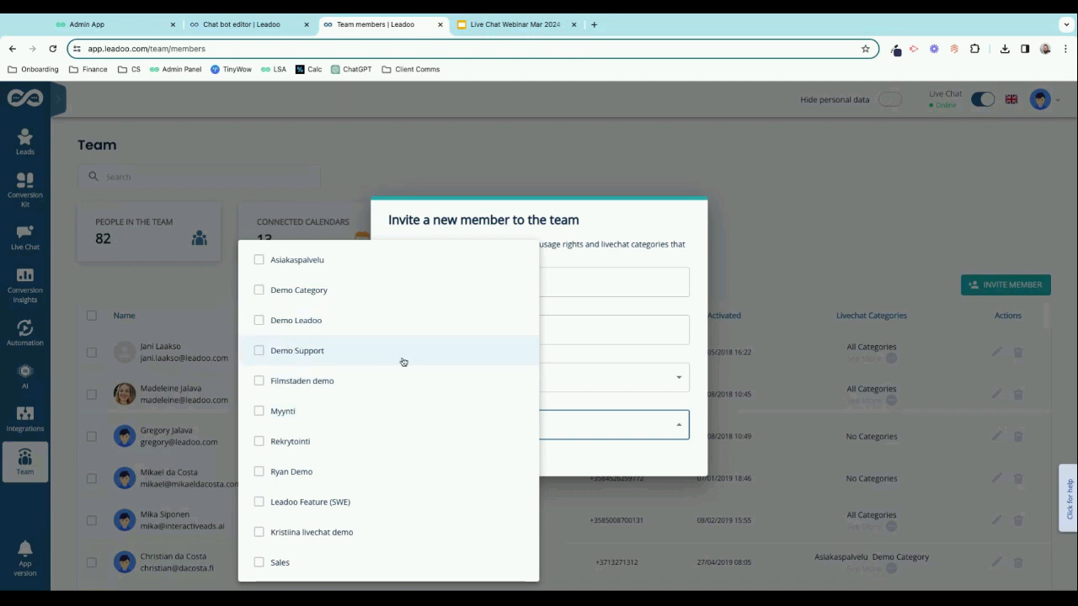
{"action": "left_click", "coordinate": [835, 266]}
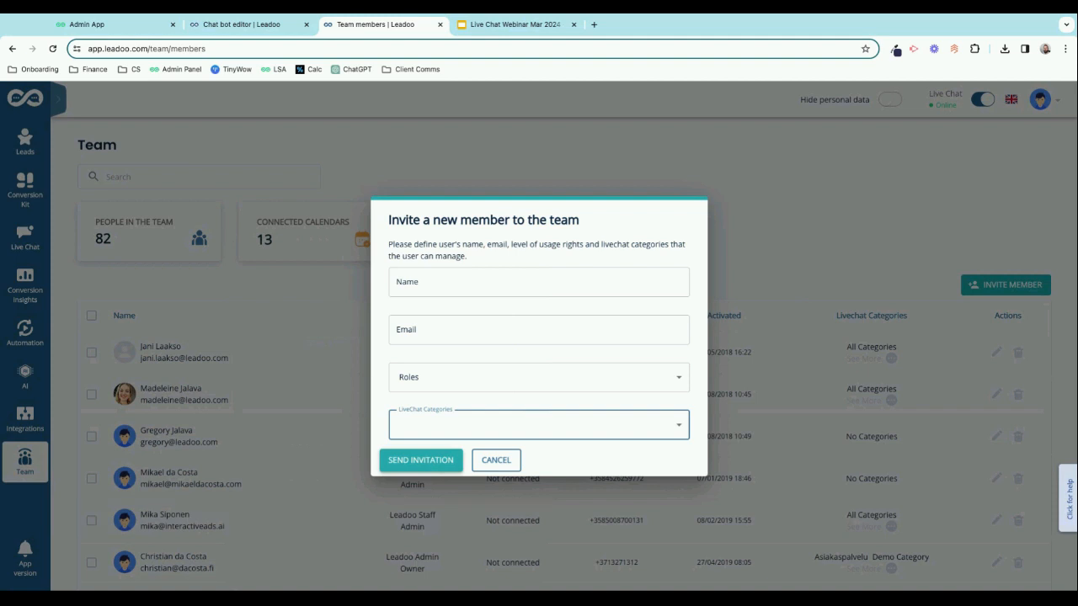
{"action": "left_click", "coordinate": [497, 461]}
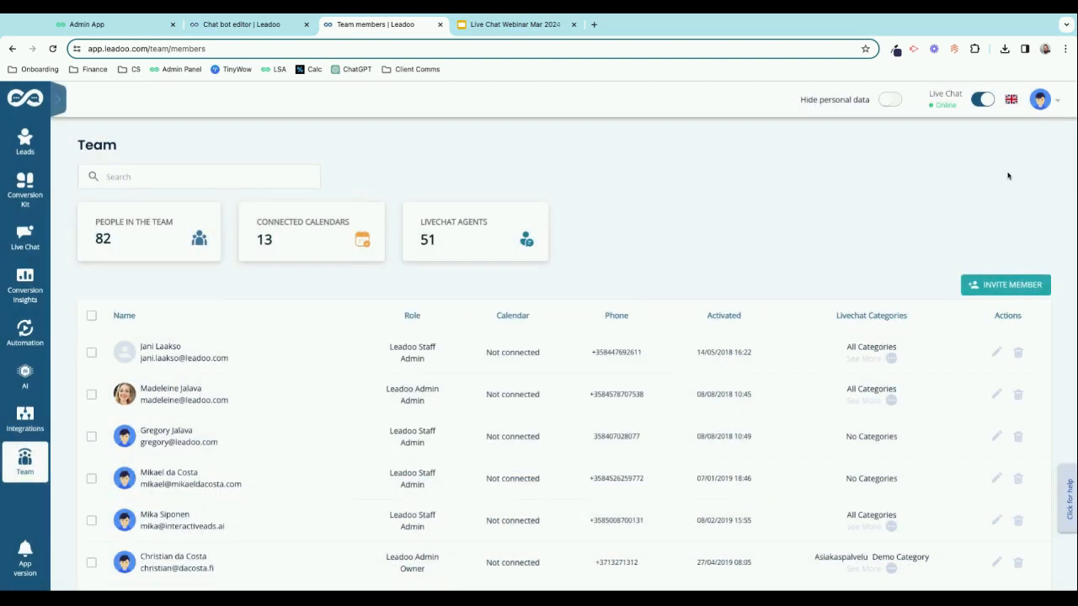
Examine the account's profile settings, including the profile picture upload and the livechat display name, without changing anything.
{"action": "left_click", "coordinate": [1059, 102]}
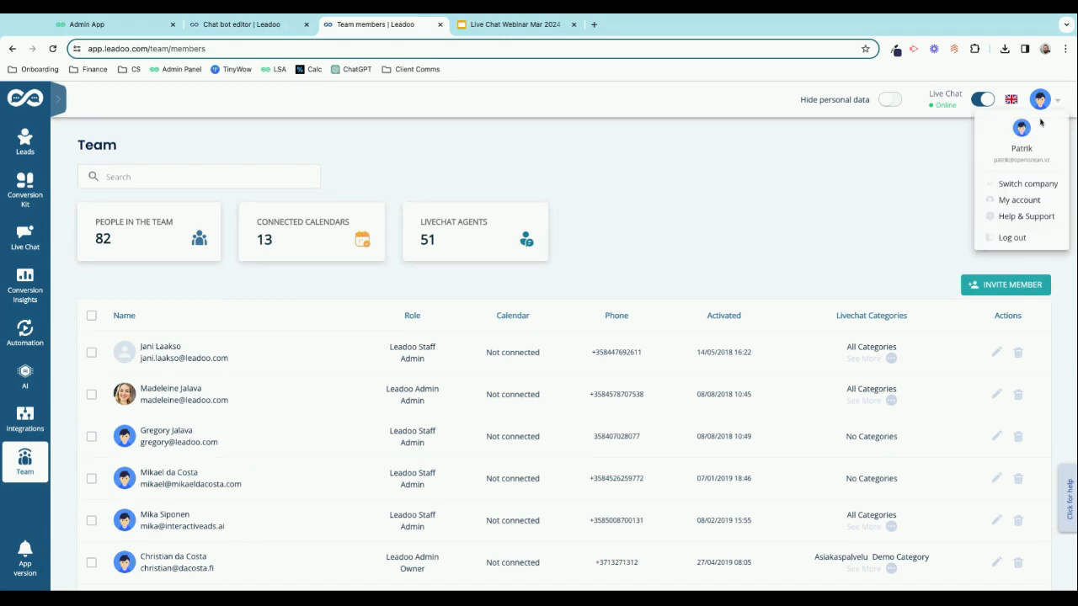
{"action": "left_click", "coordinate": [1022, 202]}
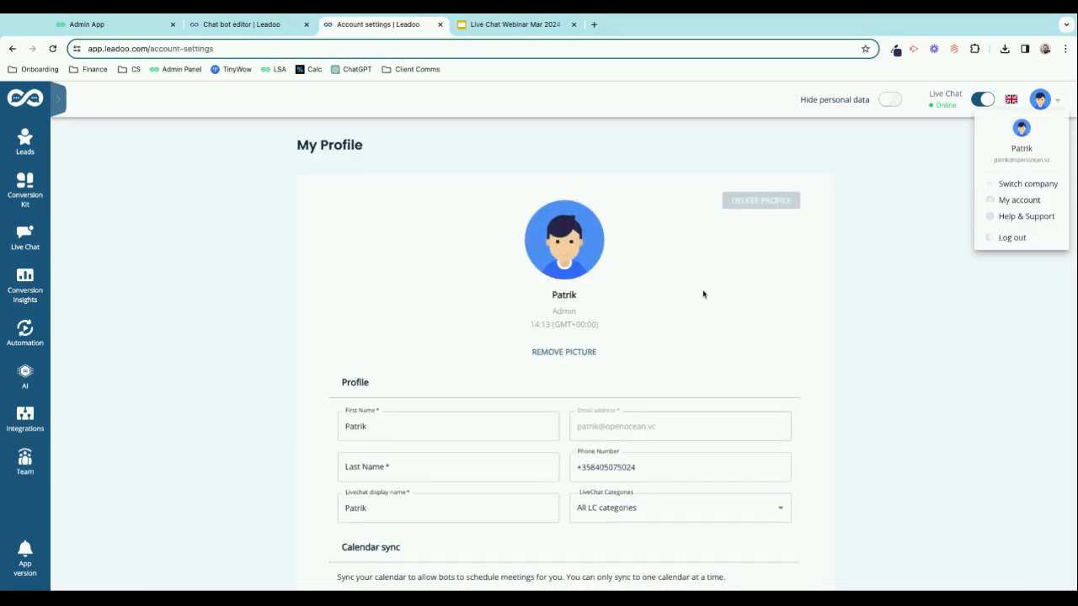
{"action": "scroll", "coordinate": [485, 327], "scroll_direction": "down", "scroll_amount": 2}
{"action": "scroll", "coordinate": [485, 328], "scroll_direction": "up", "scroll_amount": 2}
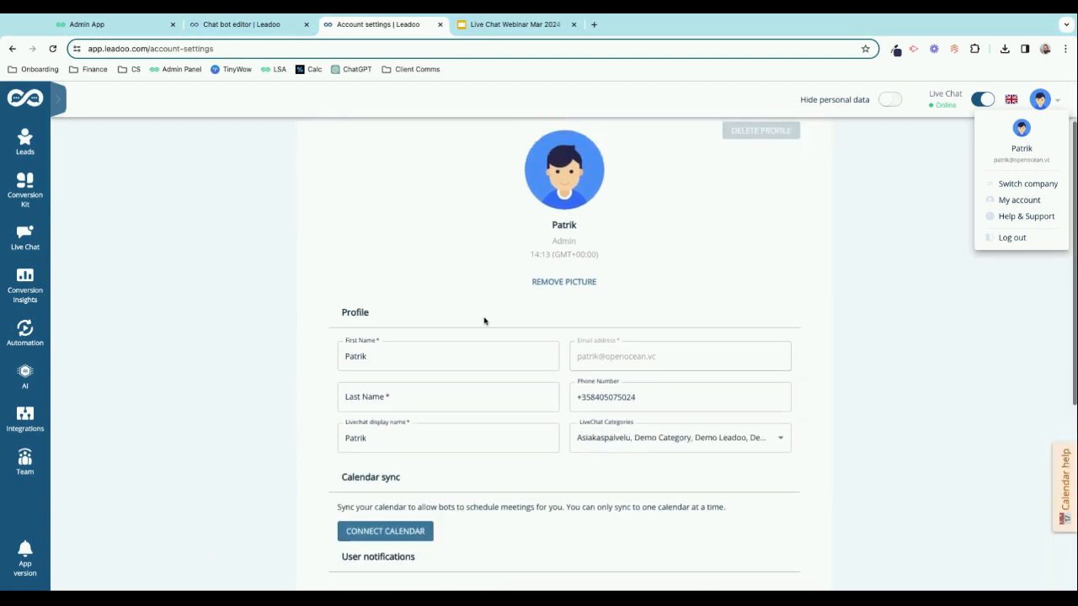
{"action": "left_click", "coordinate": [557, 246]}
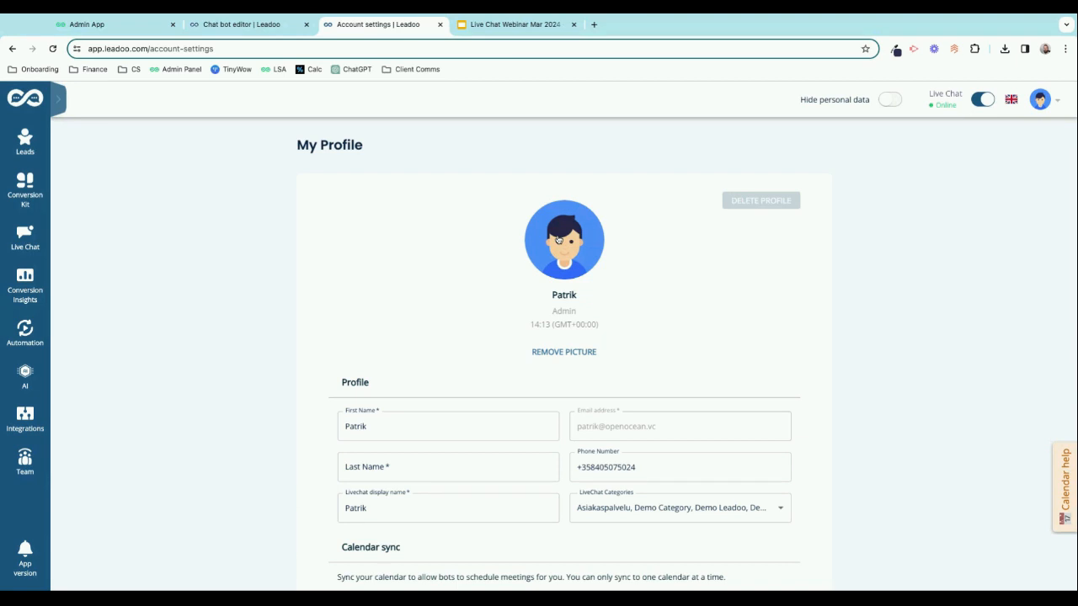
{"action": "left_click", "coordinate": [558, 241]}
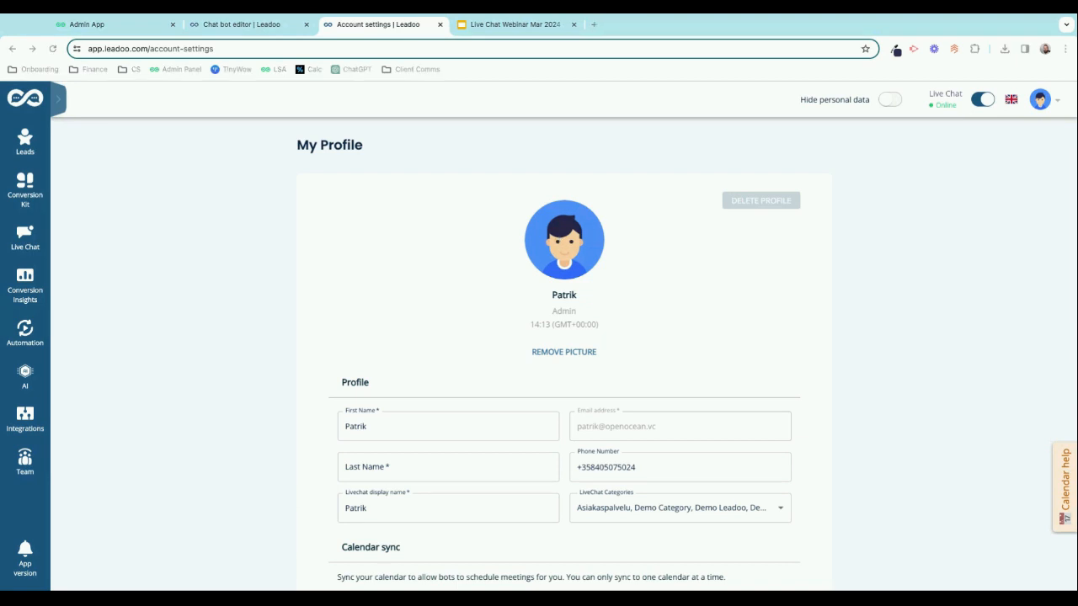
{"action": "key", "text": "Escape"}
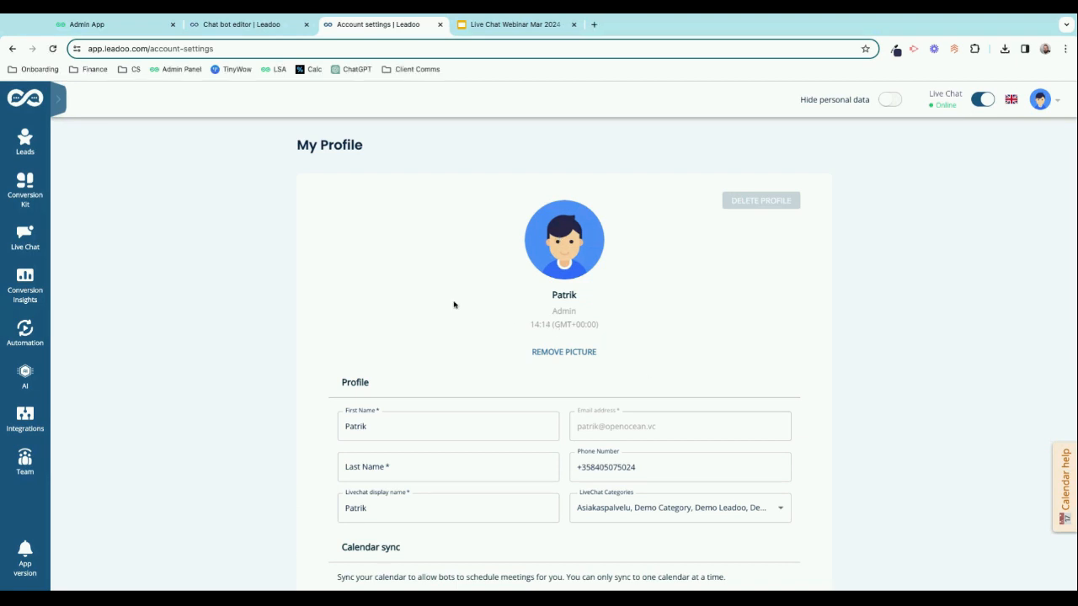
{"action": "scroll", "coordinate": [453, 305], "scroll_direction": "down", "scroll_amount": 2}
{"action": "double_click", "coordinate": [396, 345]}
{"action": "scroll", "coordinate": [255, 366], "scroll_direction": "up", "scroll_amount": 2}
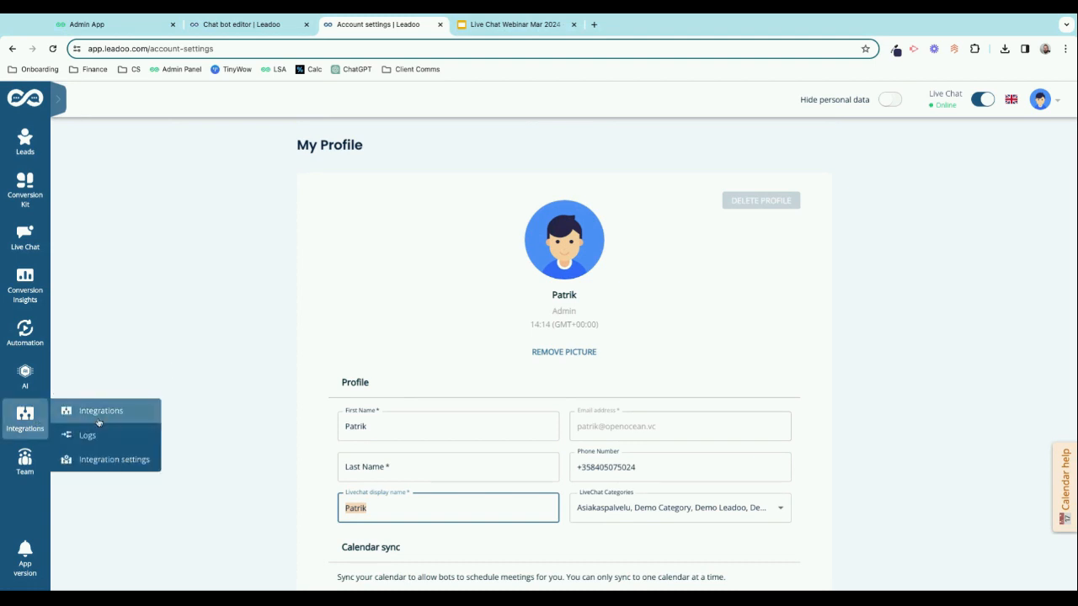
Return to the team members page and check the live chat availability switch.
{"action": "mouse_move", "coordinate": [25, 459]}
{"action": "left_click", "coordinate": [65, 453]}
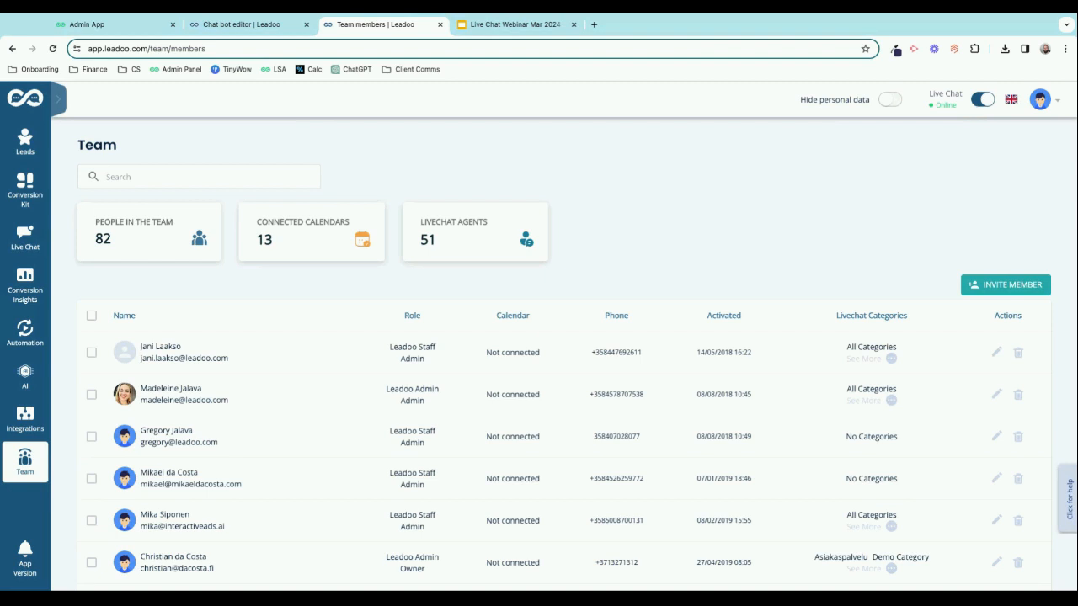
{"action": "mouse_move", "coordinate": [949, 102]}
Open the live chat inbox showing all chats and dismiss the new pending chat notification.
{"action": "mouse_move", "coordinate": [27, 240]}
{"action": "left_click", "coordinate": [82, 229]}
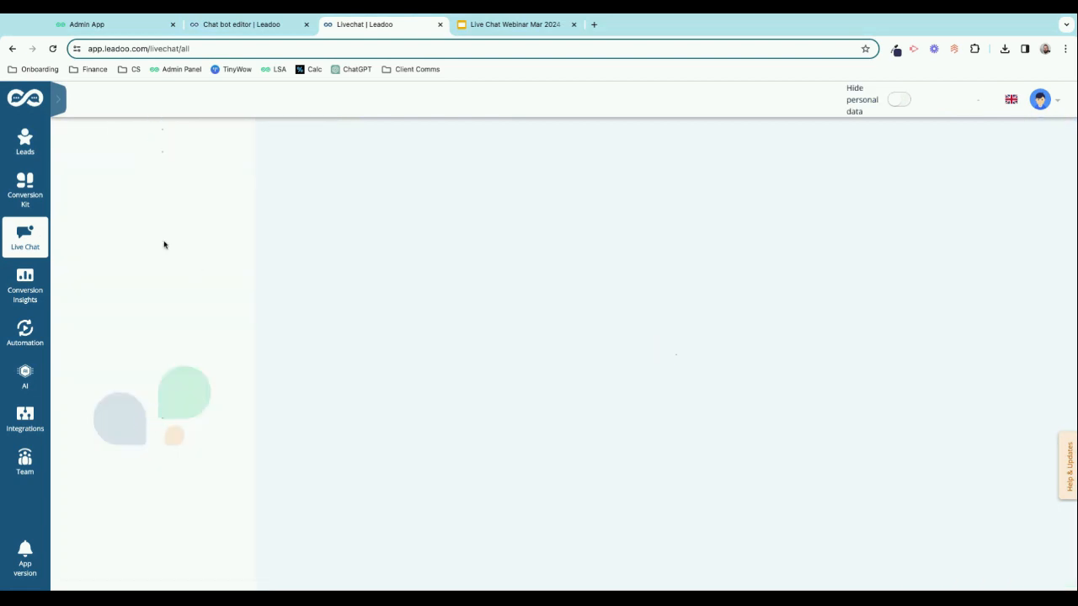
{"action": "mouse_move", "coordinate": [32, 241]}
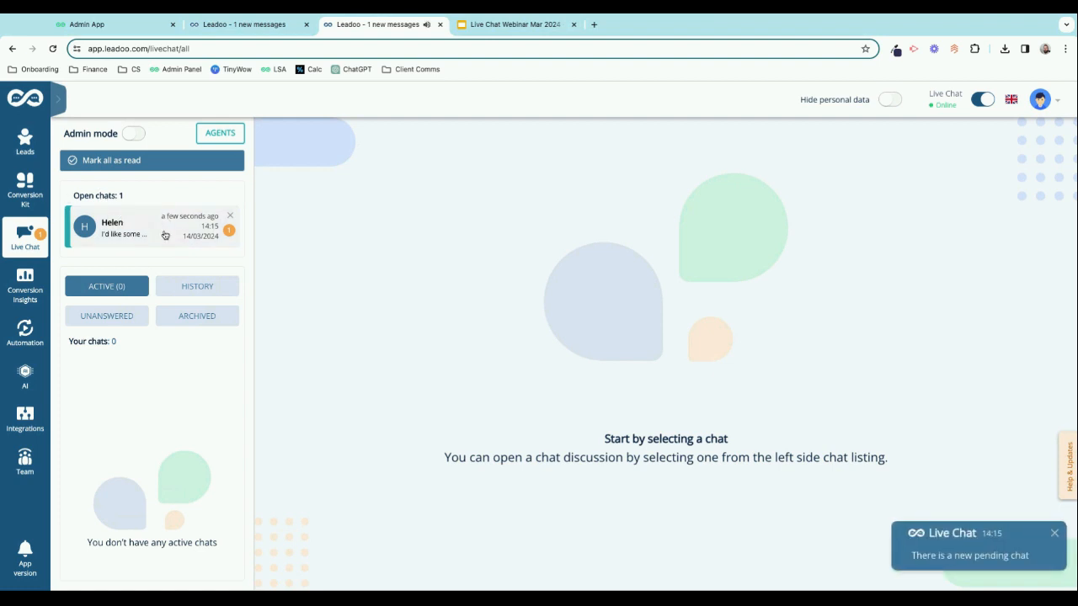
{"action": "left_click", "coordinate": [1054, 533]}
{"action": "left_click", "coordinate": [1054, 534]}
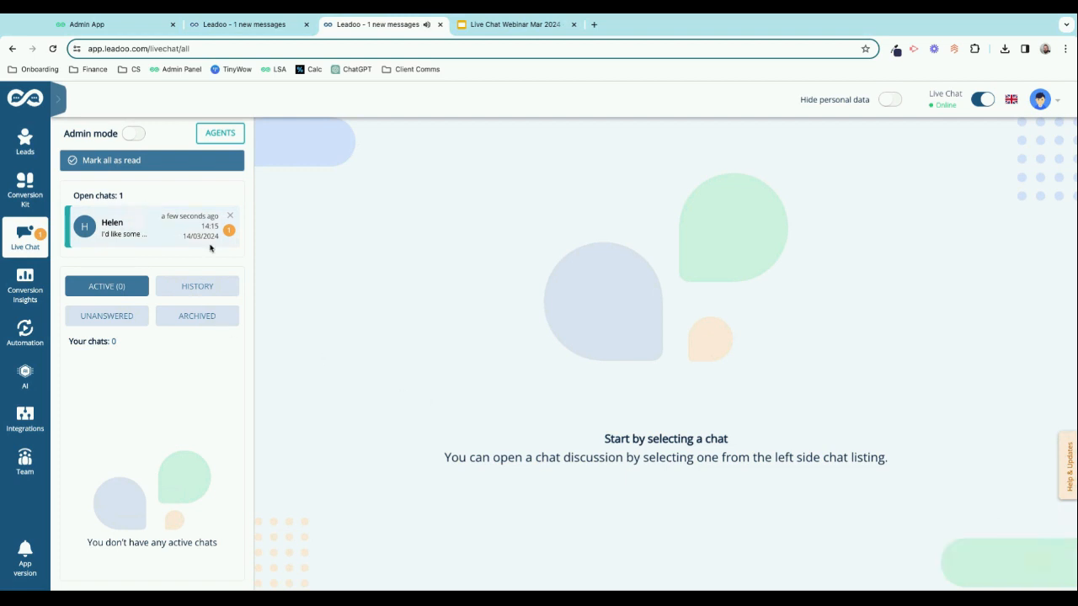
Take over the visitor's pending open chat and send a greeting by first name asking how they are today.
{"action": "left_click", "coordinate": [166, 235]}
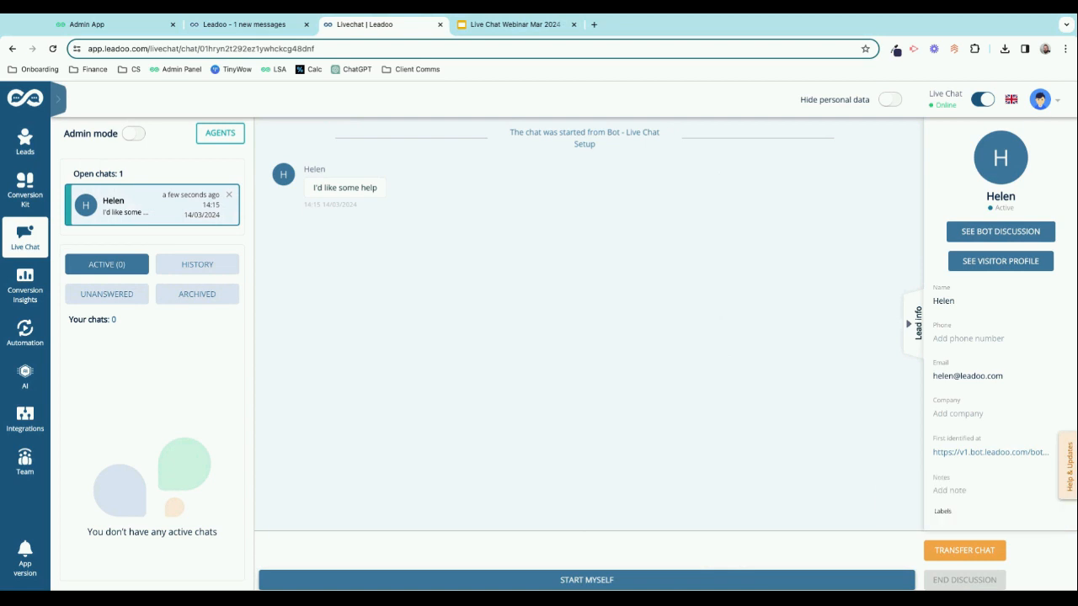
{"action": "left_click", "coordinate": [640, 581]}
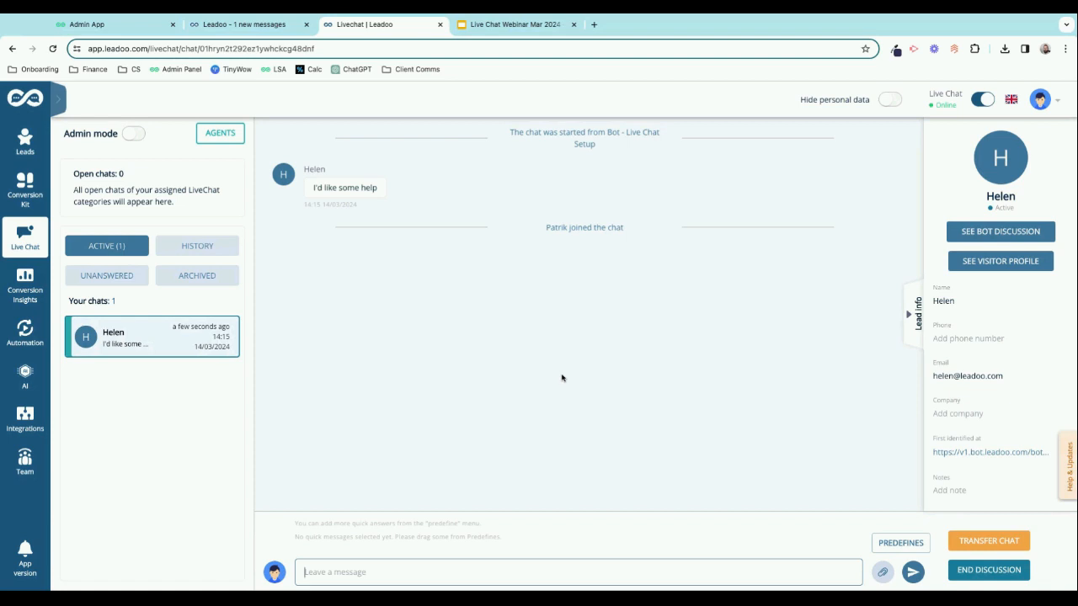
{"action": "type", "text": "Hi Helen, how are you"}
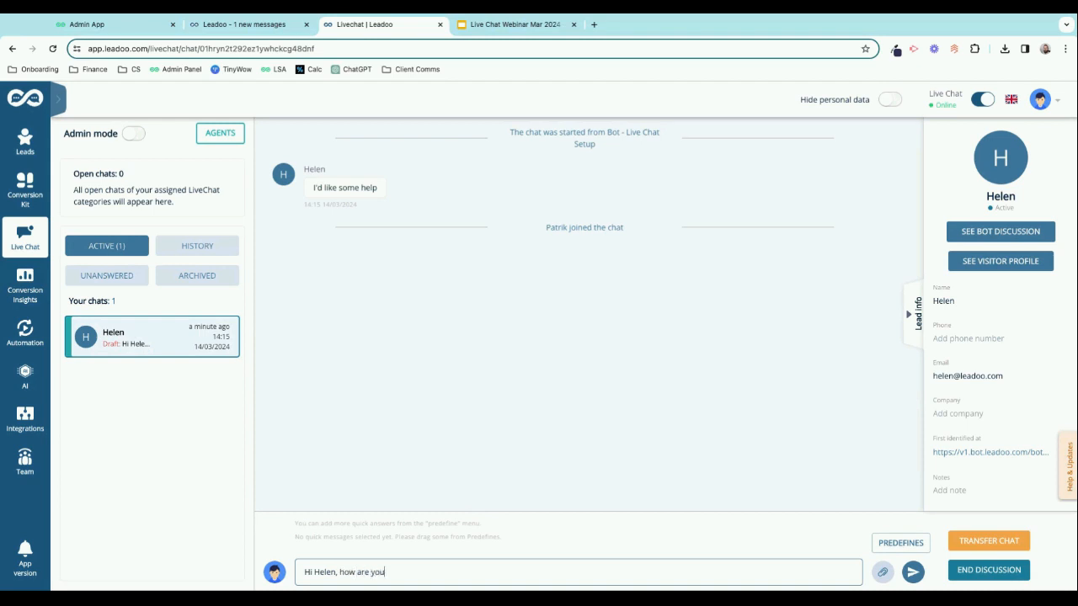
{"action": "type", "text": " today?"}
{"action": "key", "text": "Return"}
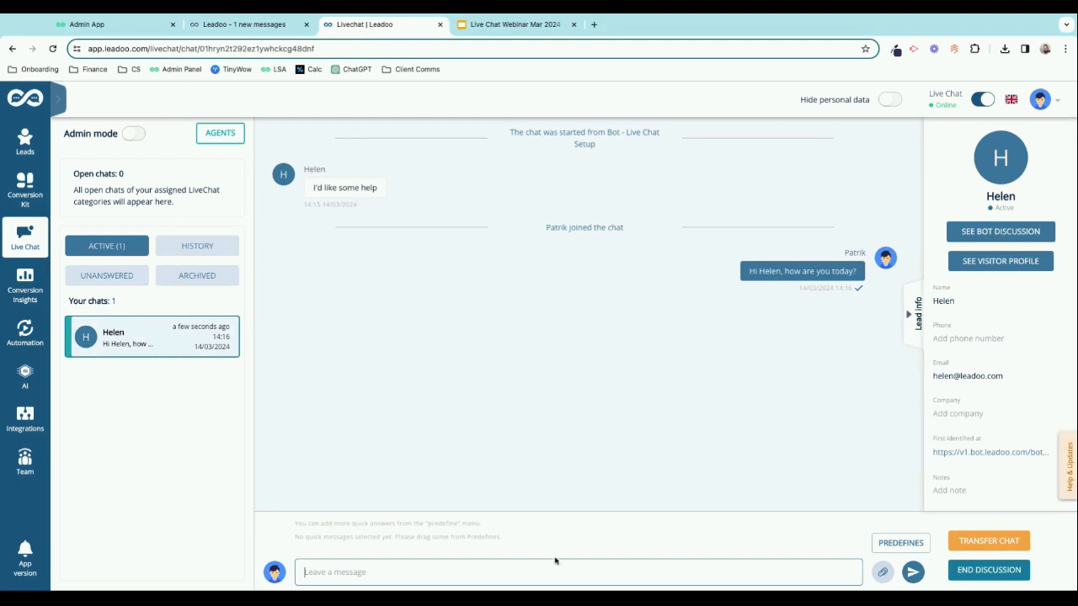
{"action": "left_click", "coordinate": [884, 574]}
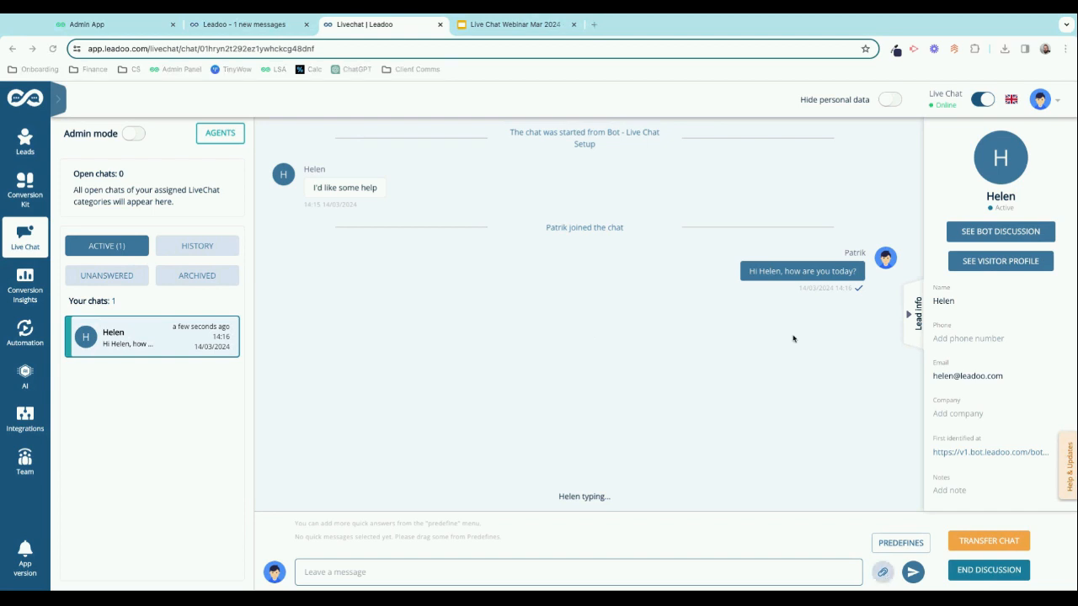
{"action": "left_click", "coordinate": [771, 463]}
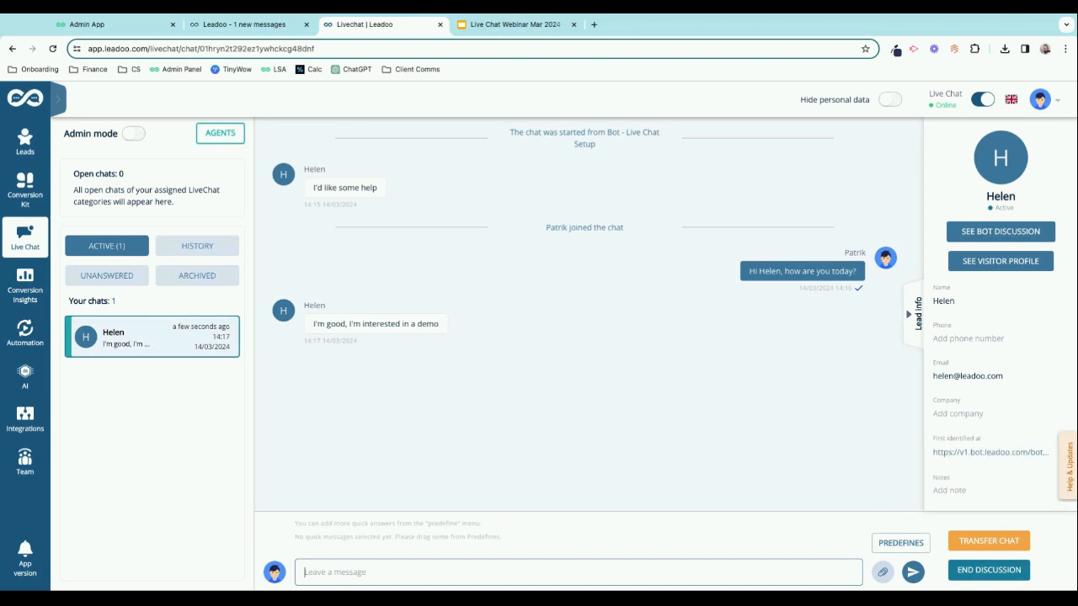
{"action": "left_click", "coordinate": [901, 544]}
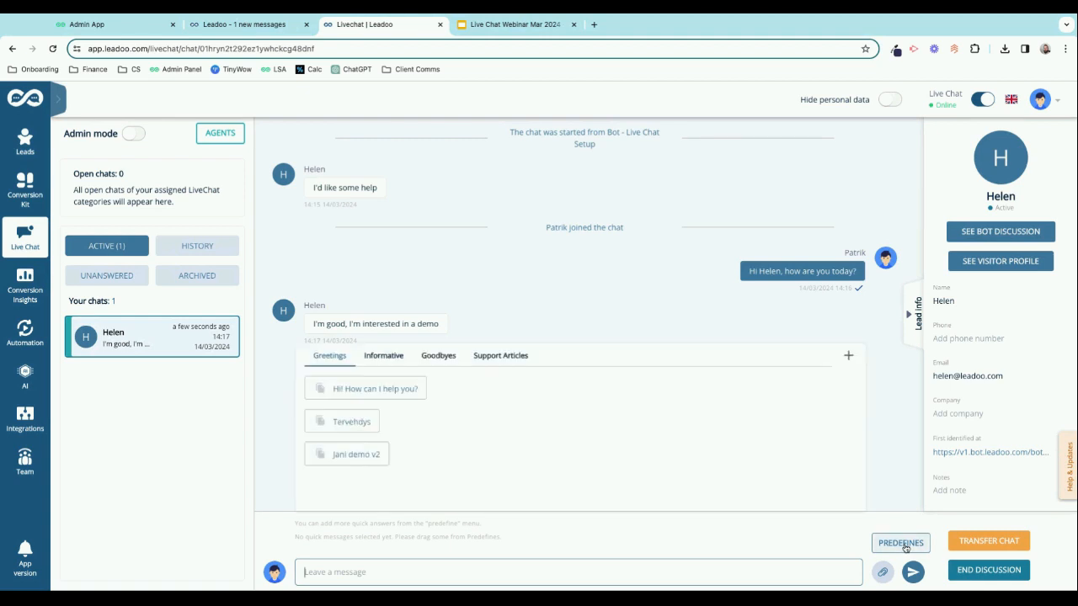
{"action": "left_click", "coordinate": [385, 347]}
{"action": "left_click", "coordinate": [500, 347]}
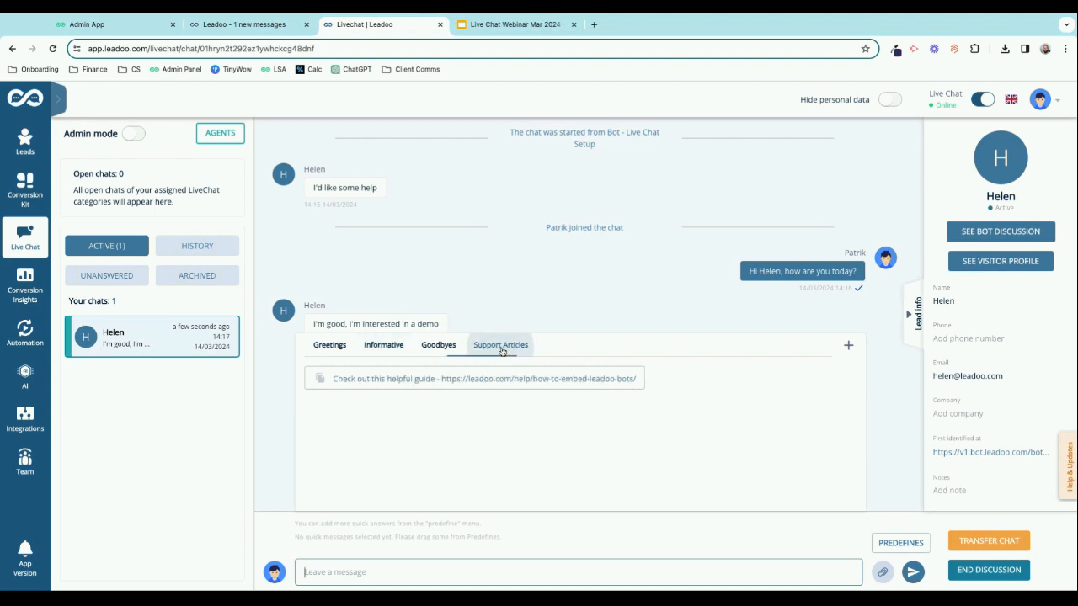
{"action": "left_click", "coordinate": [481, 379]}
{"action": "left_click", "coordinate": [913, 572]}
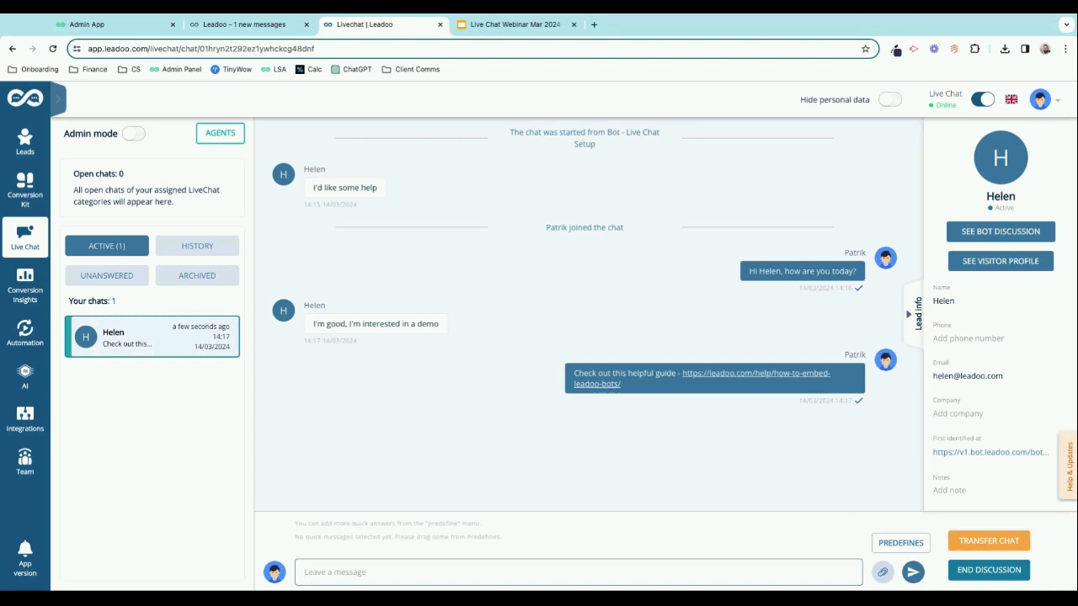
Check the chat's transfer options for returning it to the chat pool or assigning it to an agent.
{"action": "left_click", "coordinate": [988, 541]}
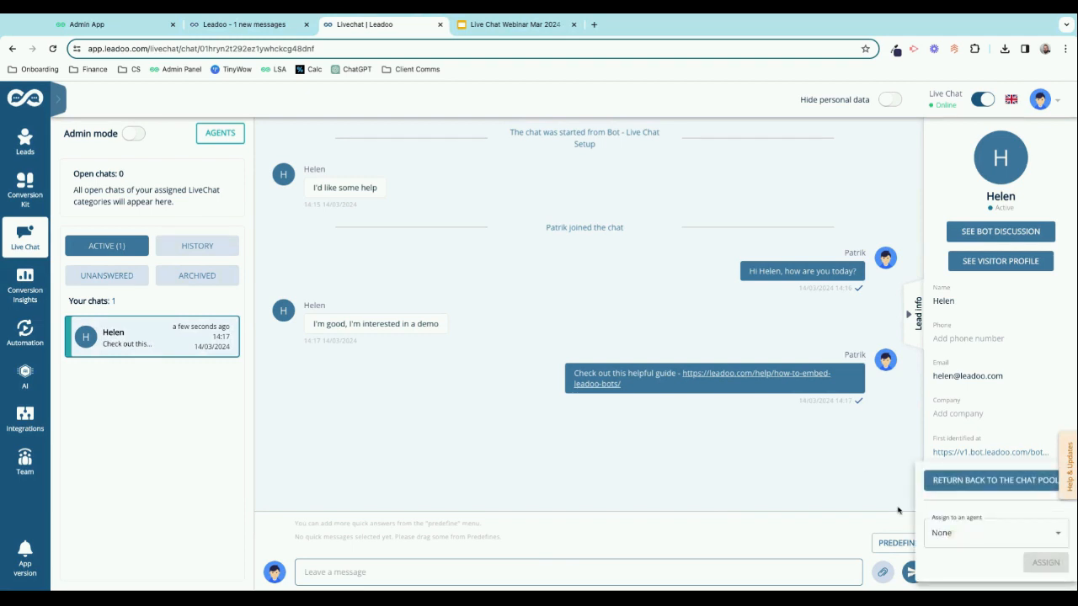
{"action": "left_click", "coordinate": [952, 533]}
{"action": "left_click", "coordinate": [853, 523]}
{"action": "left_click", "coordinate": [854, 523]}
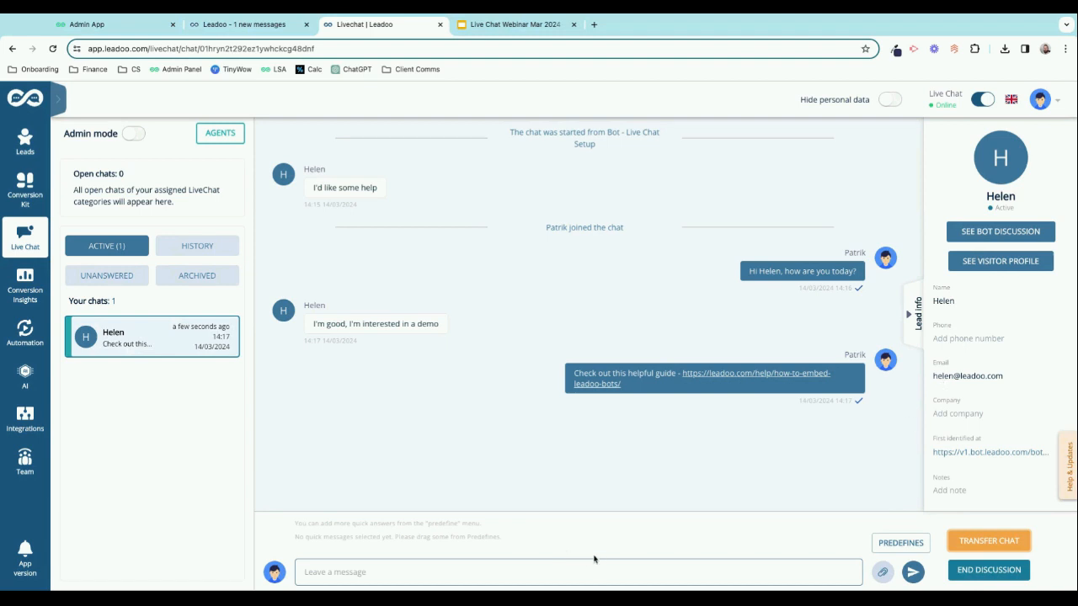
Enter Leadoo as the company in the visitor's lead info.
{"action": "left_click", "coordinate": [953, 338]}
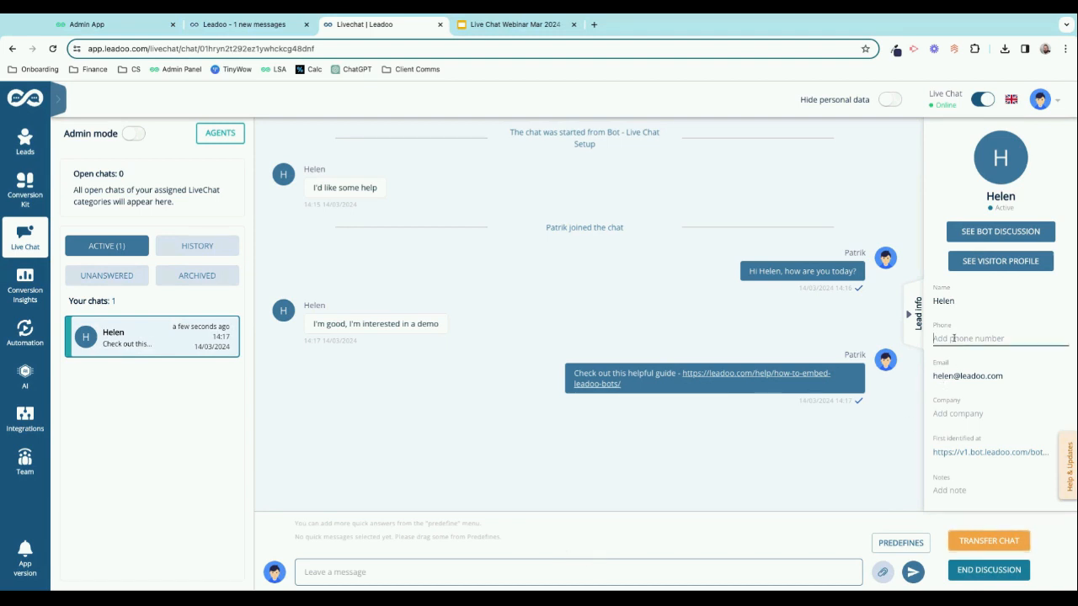
{"action": "left_click", "coordinate": [944, 414]}
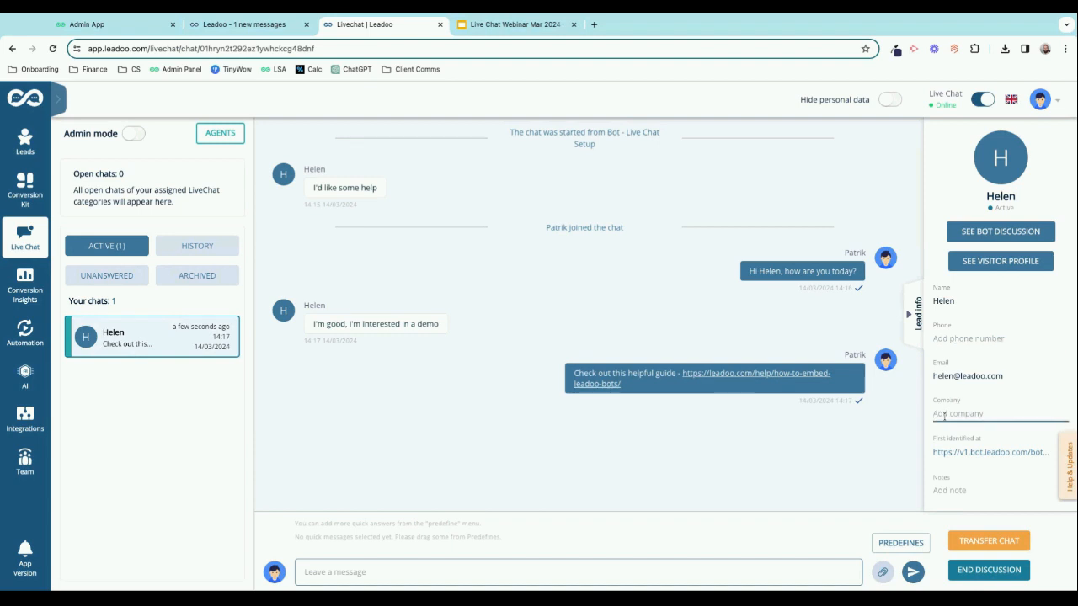
{"action": "type", "text": "Leadoo"}
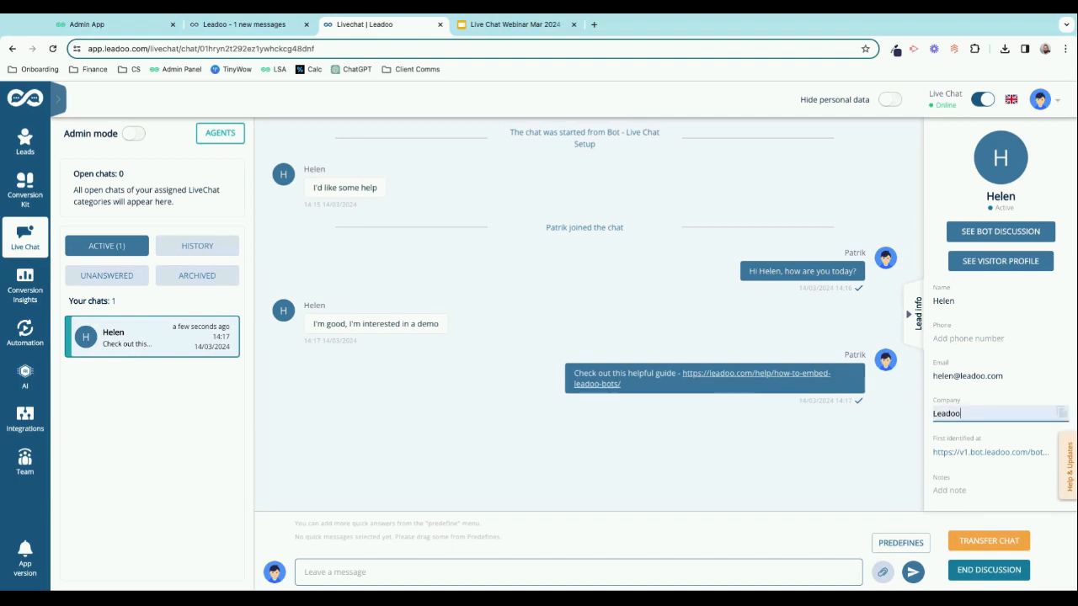
Check the lead's notes and labels fields, viewing the available labels in the Demo group without assigning any.
{"action": "scroll", "coordinate": [977, 404], "scroll_direction": "down", "scroll_amount": 2}
{"action": "left_click", "coordinate": [958, 434]}
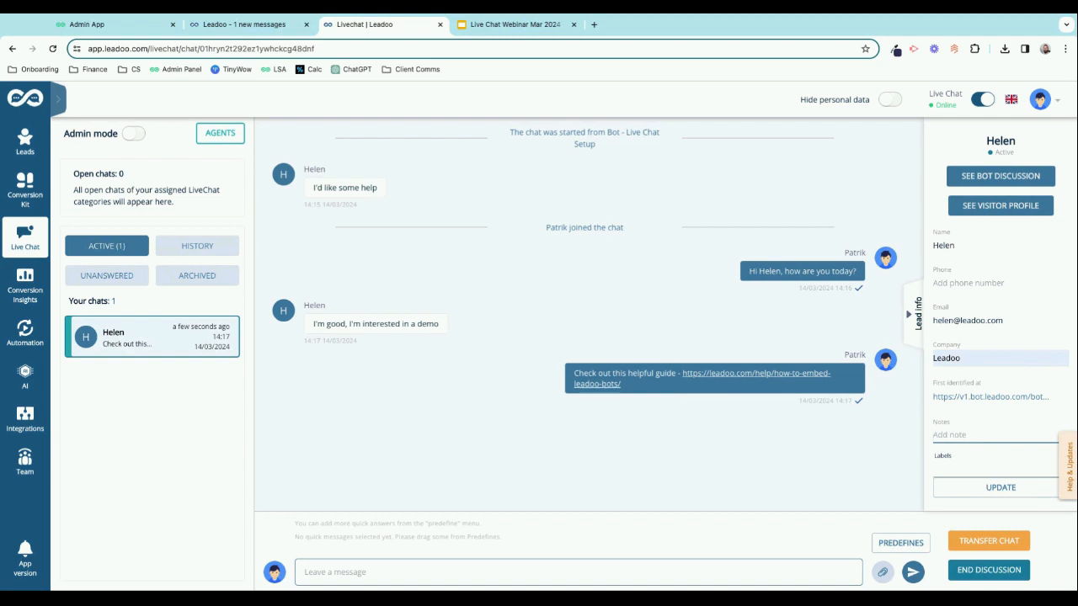
{"action": "left_click", "coordinate": [947, 463]}
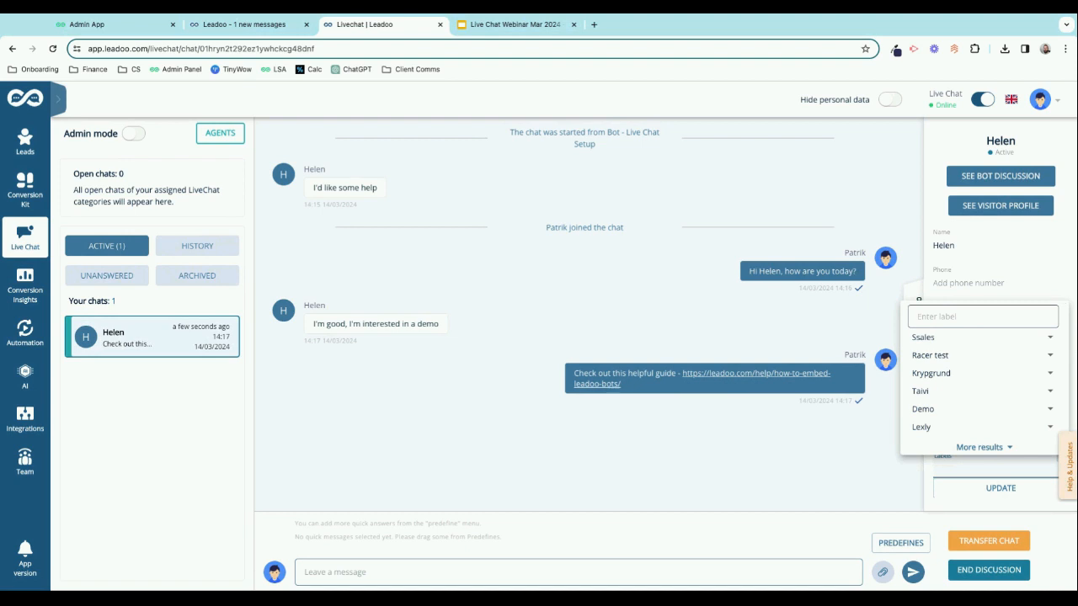
{"action": "left_click", "coordinate": [1044, 410]}
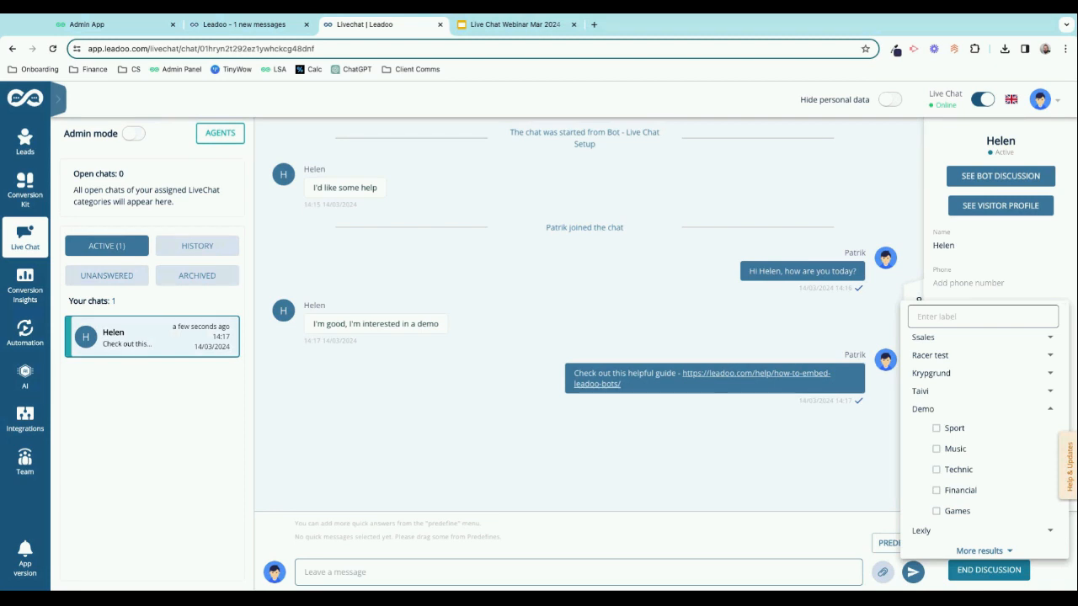
{"action": "left_click", "coordinate": [869, 443]}
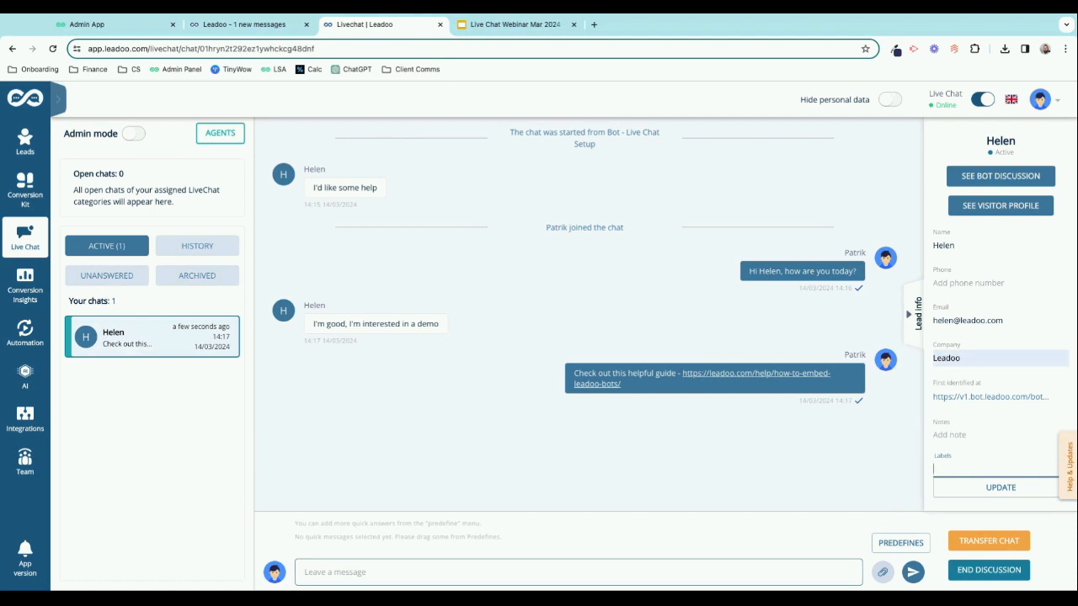
View the visitor's bot discussion and examine the question asked and the answer chosen.
{"action": "scroll", "coordinate": [985, 234], "scroll_direction": "up", "scroll_amount": 2}
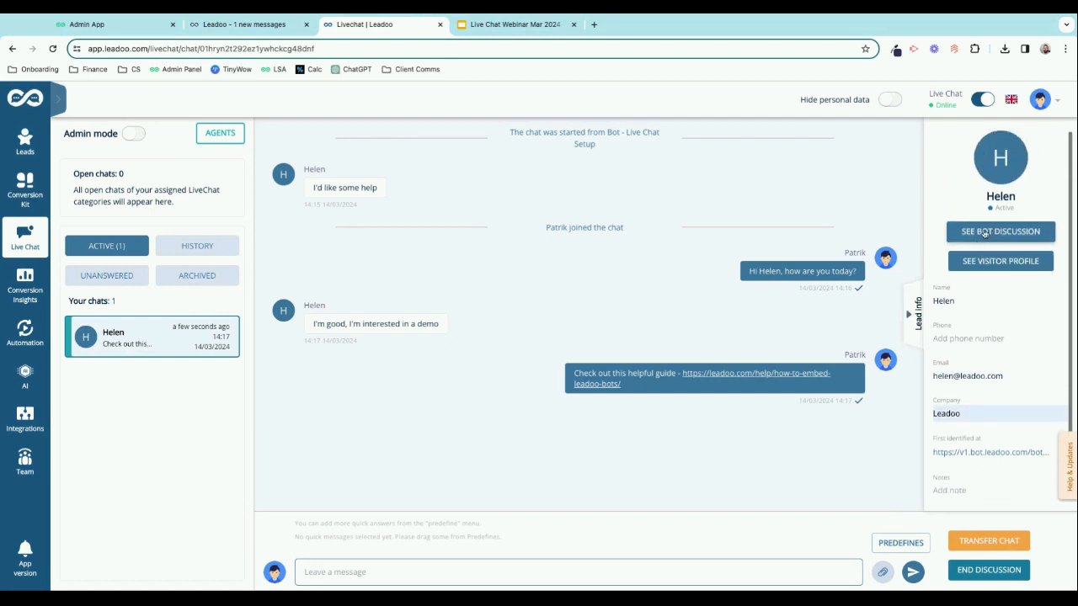
{"action": "left_click", "coordinate": [986, 234]}
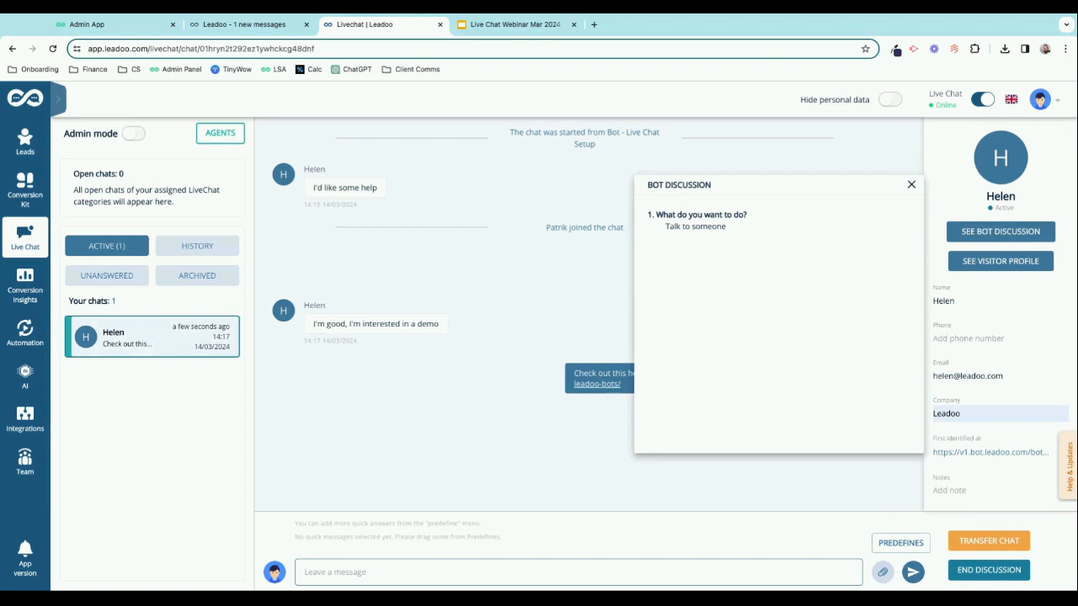
{"action": "left_click_drag", "start_coordinate": [668, 216], "coordinate": [733, 216]}
{"action": "left_click", "coordinate": [722, 226]}
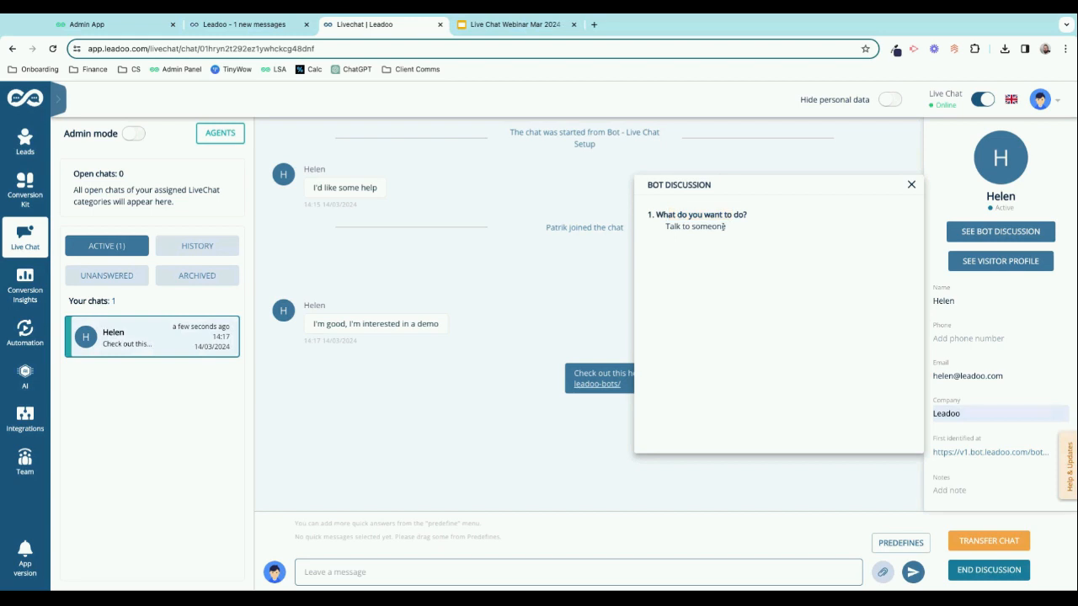
Compare the discussion with the "What do you want to do?" question in the Live Chat Setup bot flow, and close the bot discussion.
{"action": "left_click", "coordinate": [274, 27]}
{"action": "scroll", "coordinate": [378, 319], "scroll_direction": "left", "scroll_amount": 3}
{"action": "scroll", "coordinate": [377, 318], "scroll_direction": "down", "scroll_amount": 1}
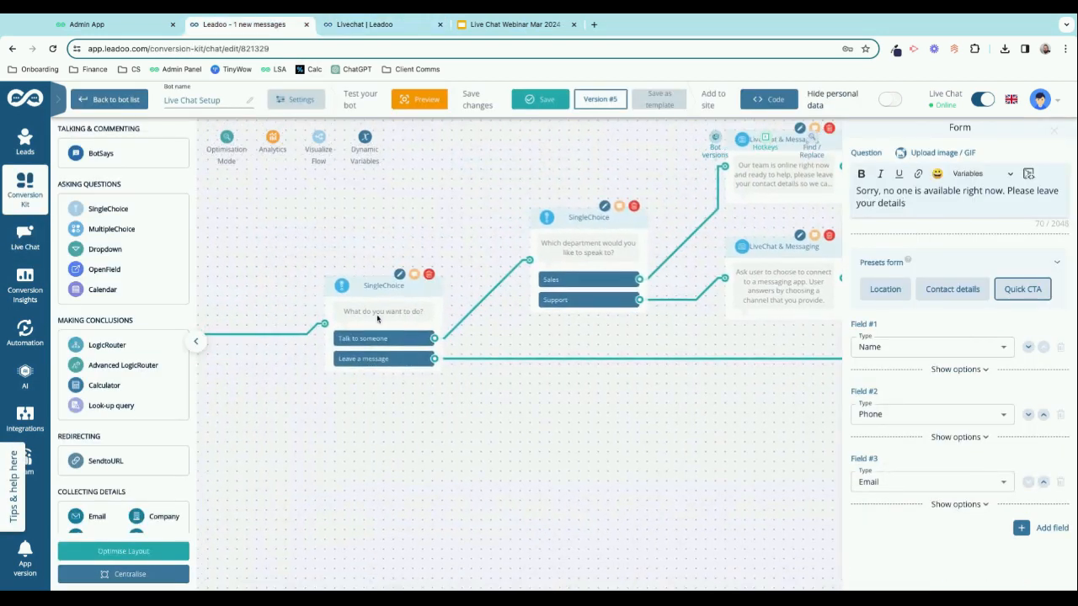
{"action": "scroll", "coordinate": [406, 353], "scroll_direction": "up", "scroll_amount": 2}
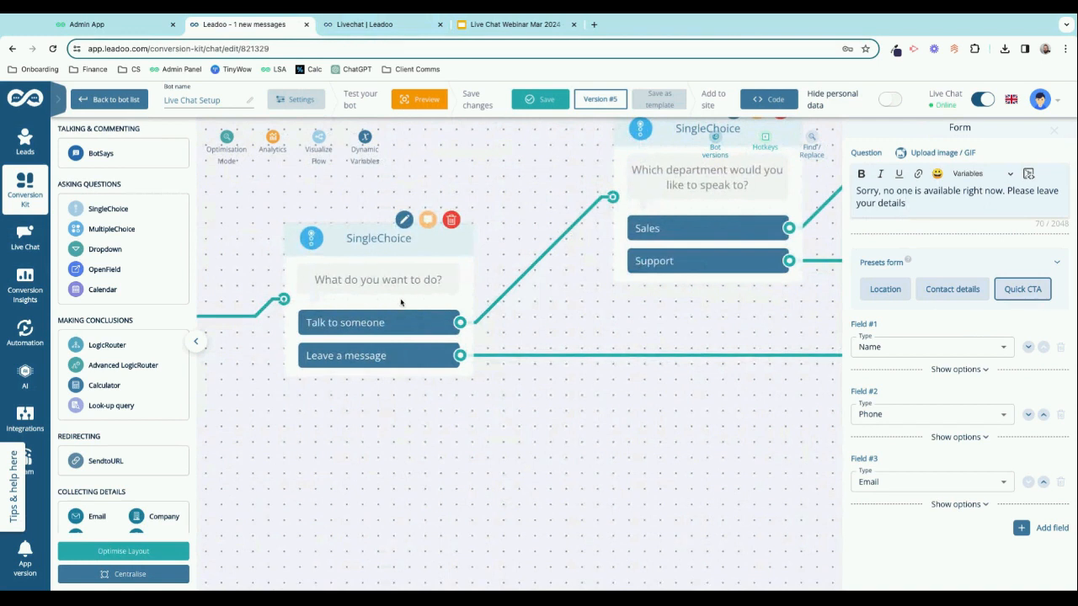
{"action": "scroll", "coordinate": [373, 313], "scroll_direction": "down", "scroll_amount": 1}
{"action": "scroll", "coordinate": [373, 313], "scroll_direction": "down", "scroll_amount": 2}
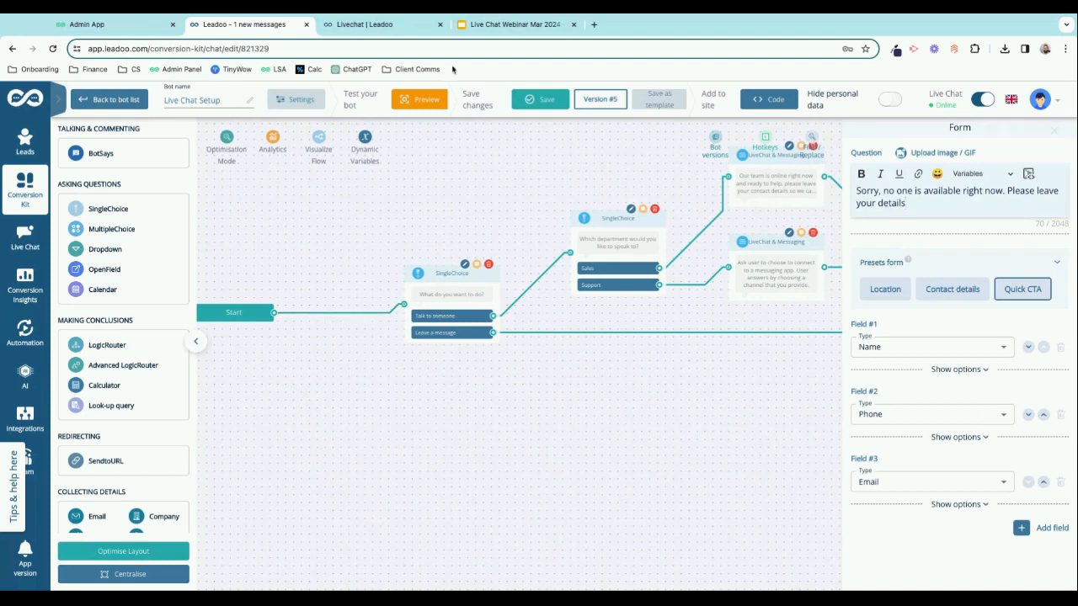
{"action": "left_click", "coordinate": [401, 27]}
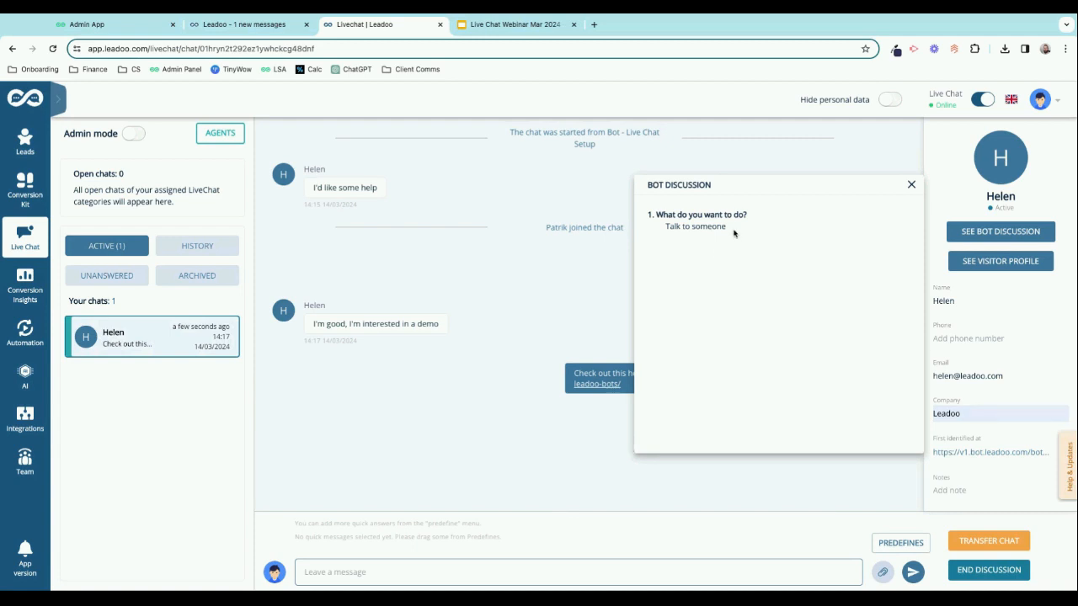
{"action": "left_click", "coordinate": [913, 185]}
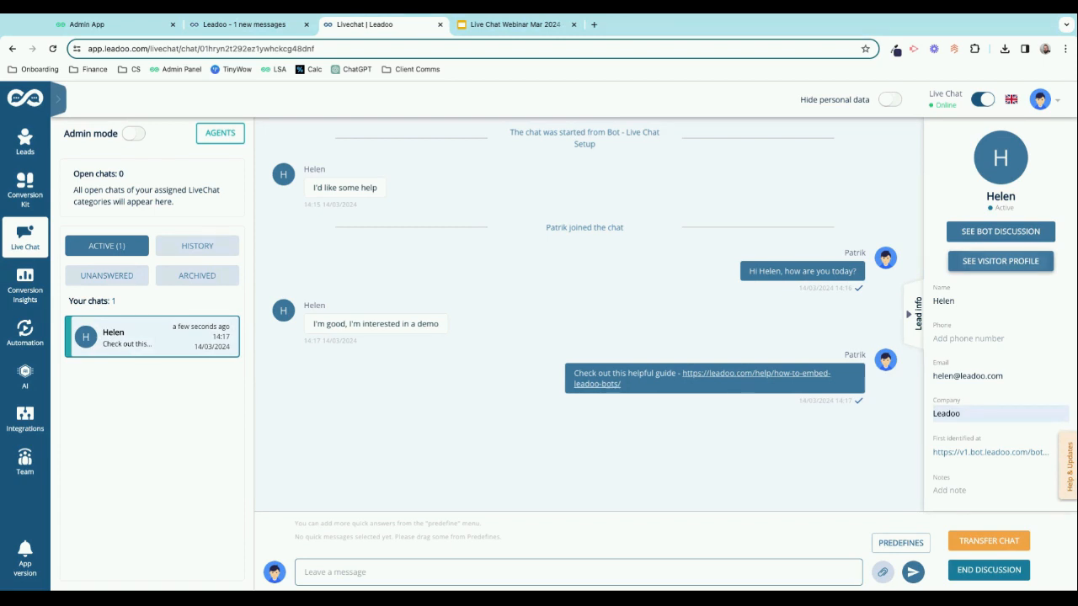
Open the visitor's profile and examine the contact details, custom fields, user journey, visitor sources and event tracking.
{"action": "left_click", "coordinate": [1001, 261]}
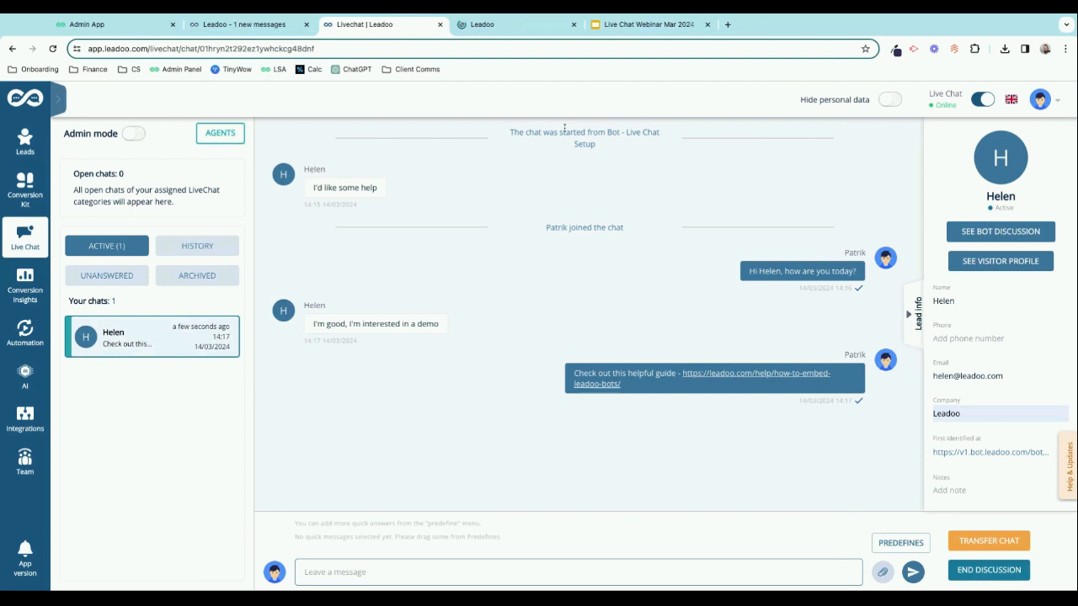
{"action": "left_click", "coordinate": [511, 24]}
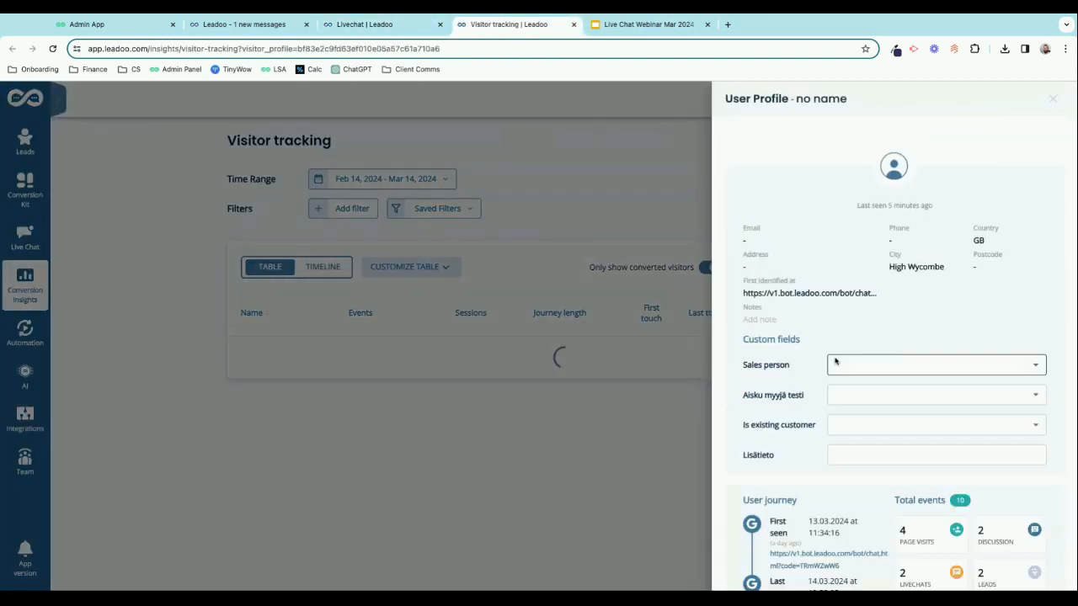
{"action": "scroll", "coordinate": [834, 353], "scroll_direction": "down", "scroll_amount": 3}
{"action": "scroll", "coordinate": [835, 361], "scroll_direction": "down", "scroll_amount": 1}
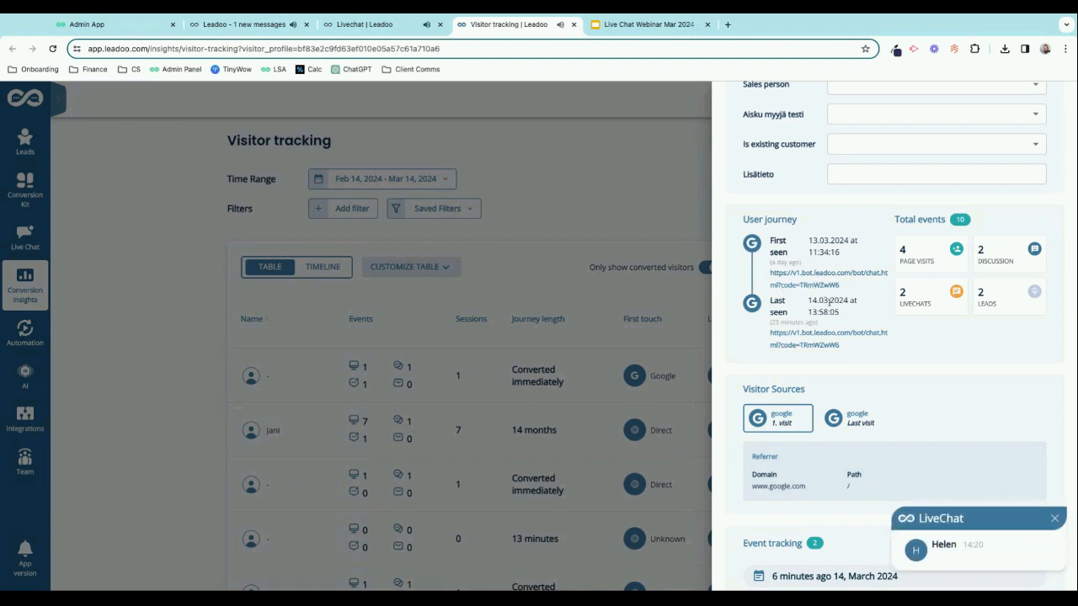
{"action": "scroll", "coordinate": [830, 302], "scroll_direction": "down", "scroll_amount": 3}
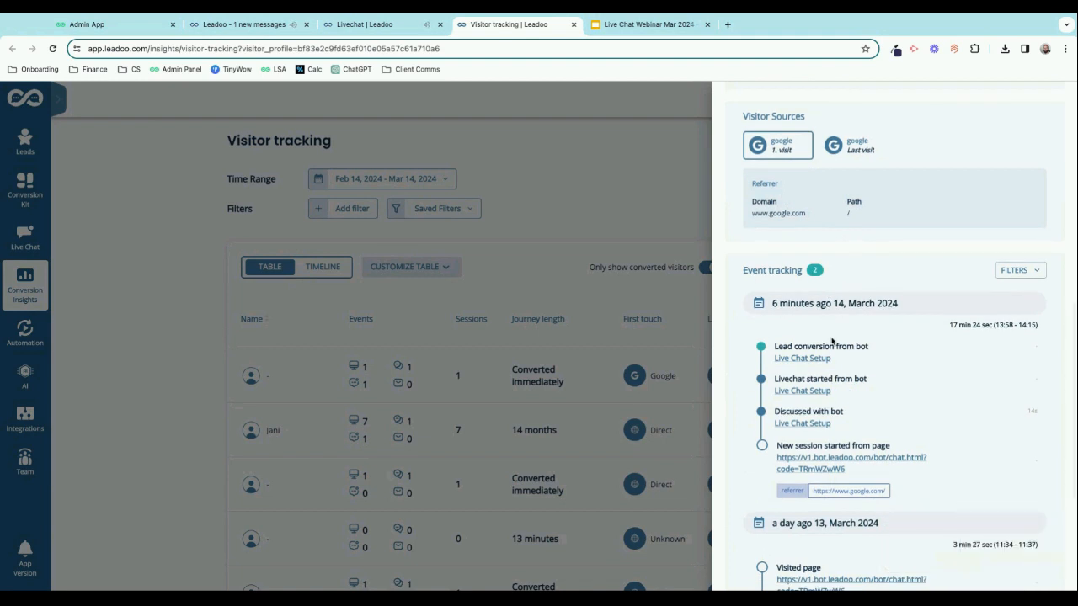
{"action": "scroll", "coordinate": [832, 340], "scroll_direction": "down", "scroll_amount": 3}
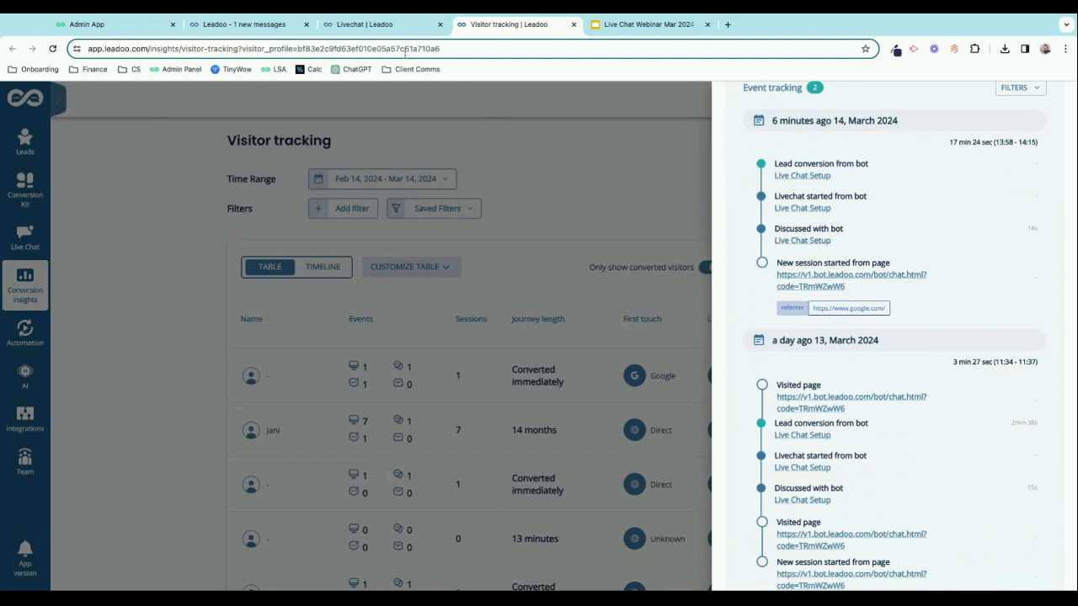
{"action": "scroll", "coordinate": [833, 346], "scroll_direction": "up", "scroll_amount": 3}
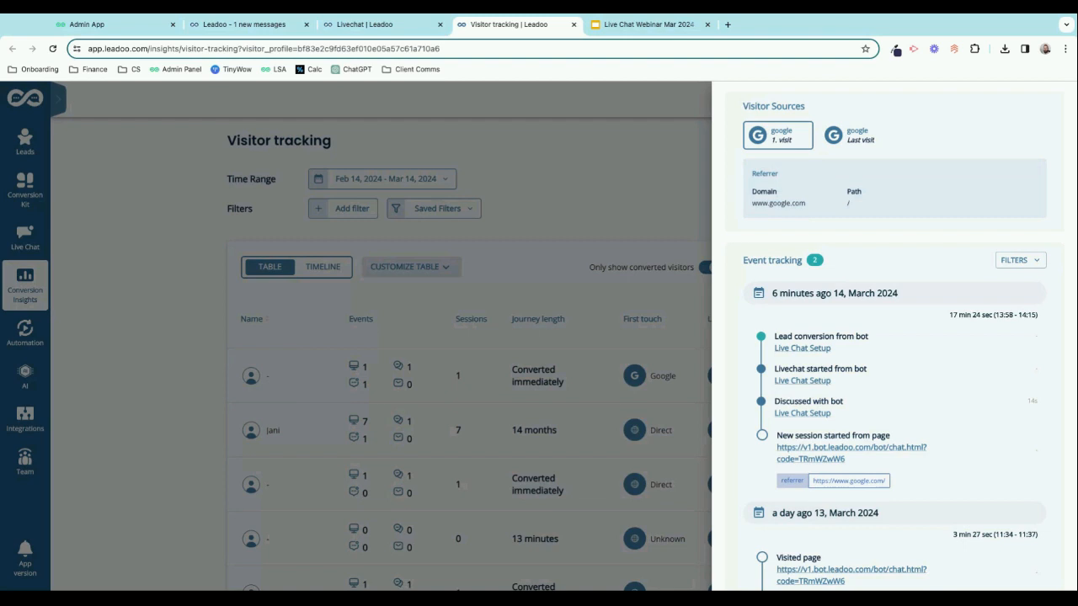
{"action": "scroll", "coordinate": [847, 307], "scroll_direction": "up", "scroll_amount": 7}
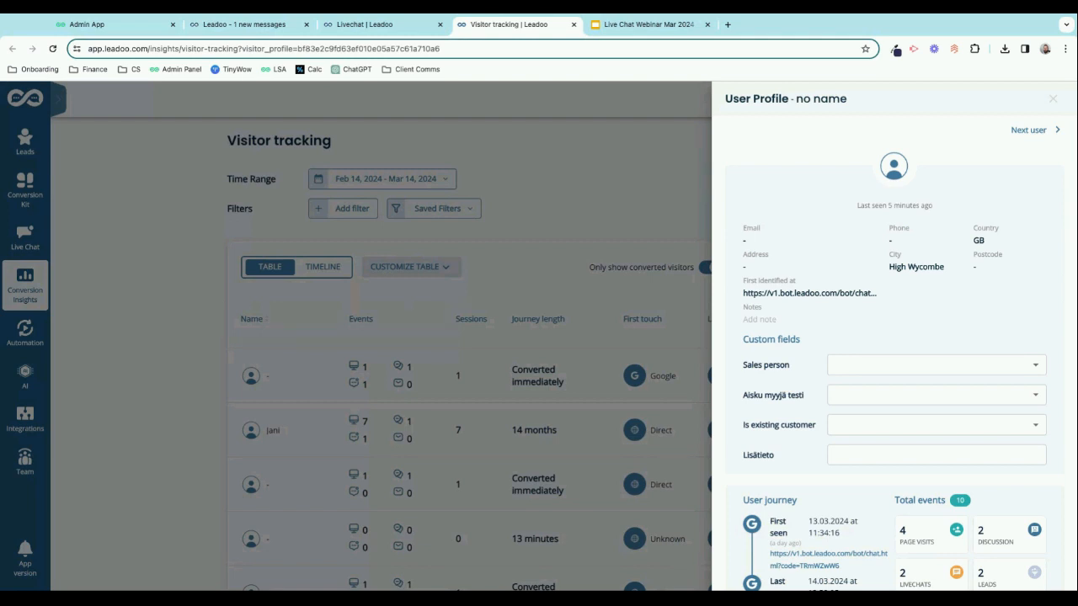
Return to the live chat and end the discussion with the visitor, marking it complete.
{"action": "left_click", "coordinate": [387, 31]}
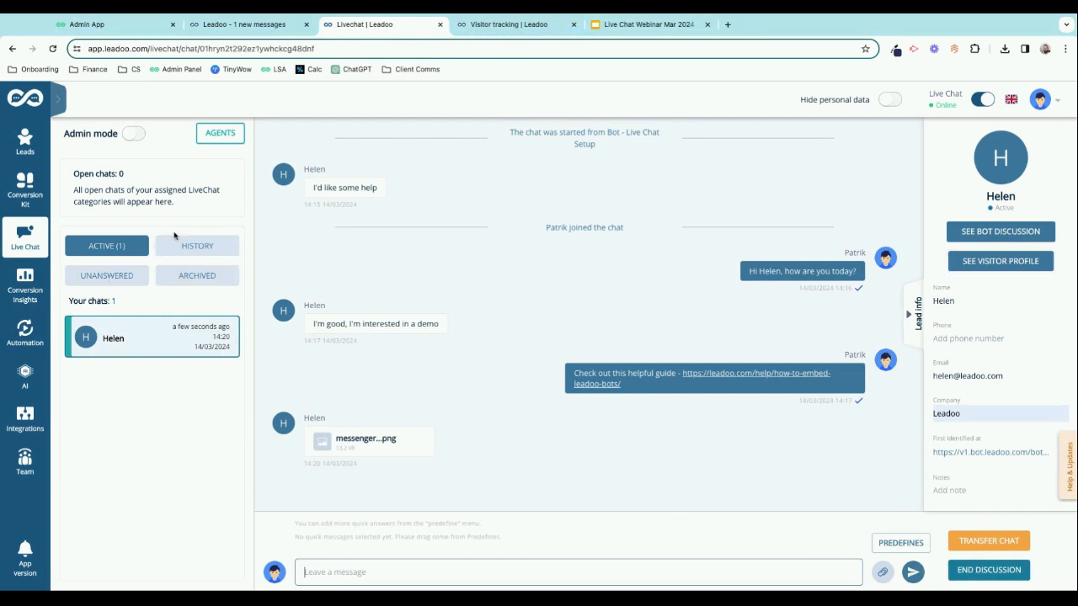
{"action": "left_click", "coordinate": [973, 573]}
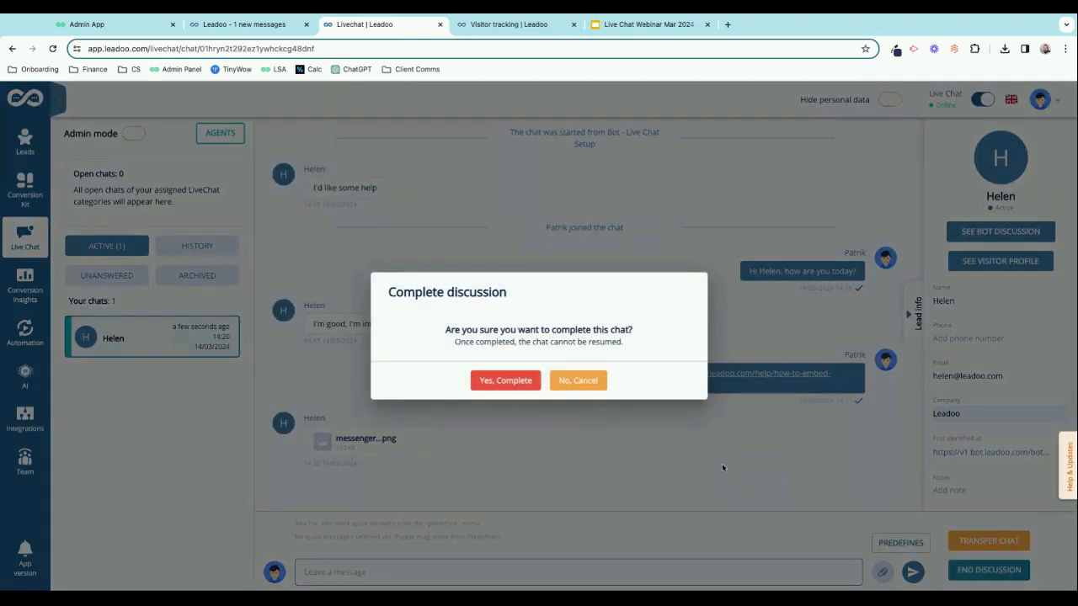
{"action": "left_click", "coordinate": [503, 381]}
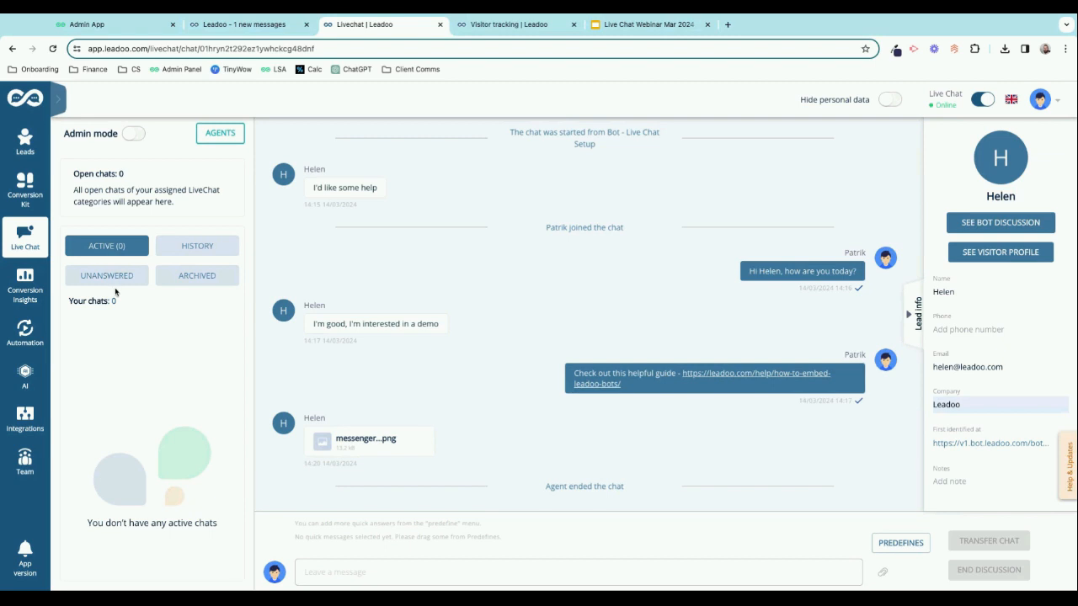
Open the chat history and check the archive option on the newest chat without archiving it.
{"action": "left_click", "coordinate": [195, 253]}
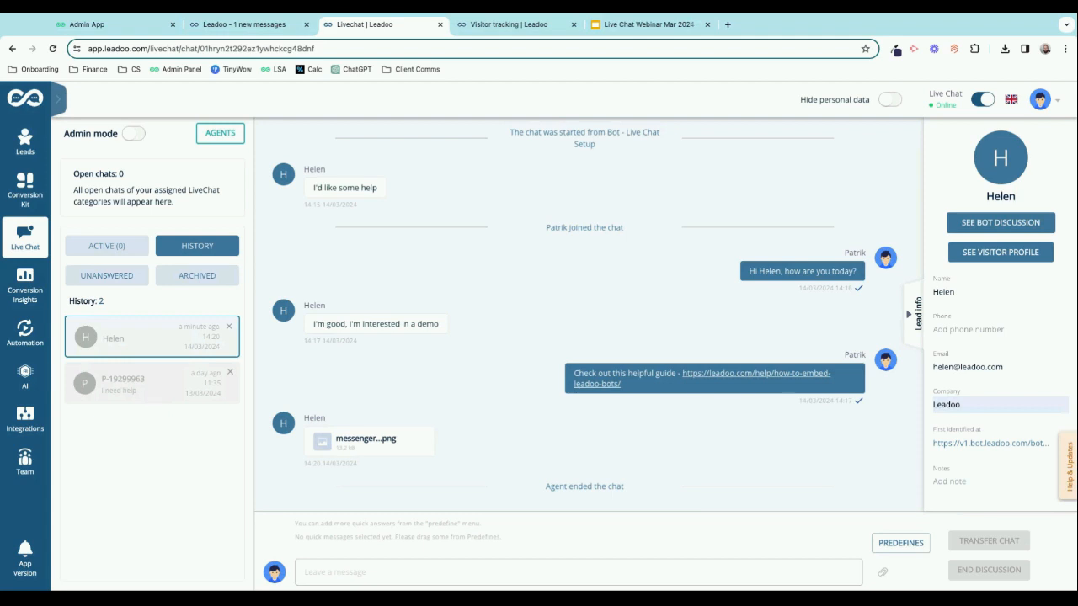
{"action": "left_click", "coordinate": [229, 327]}
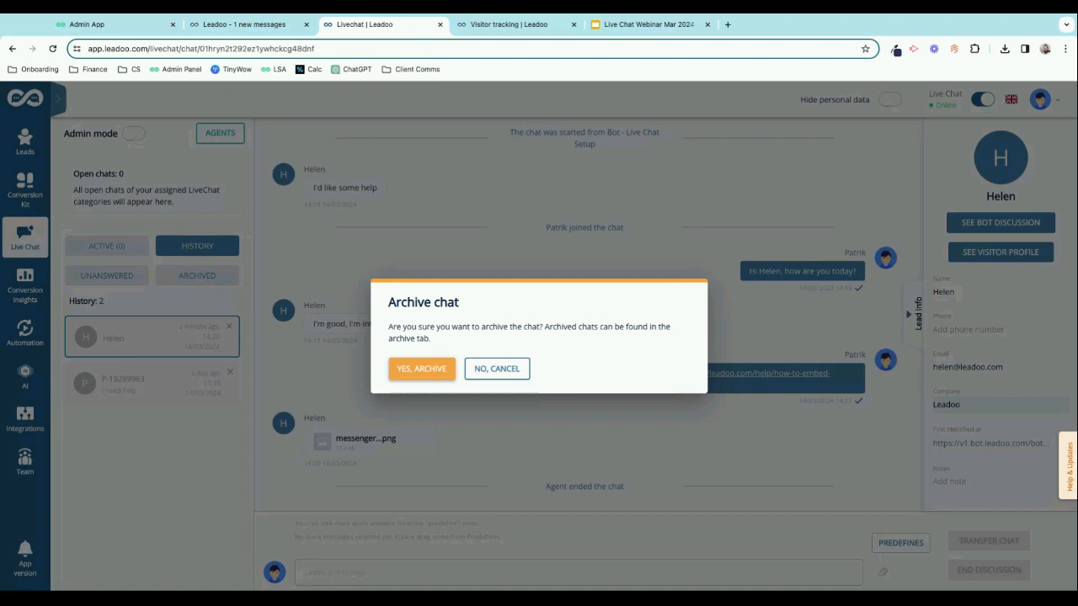
{"action": "left_click", "coordinate": [500, 369]}
Look through the list of unanswered chats.
{"action": "left_click", "coordinate": [118, 278]}
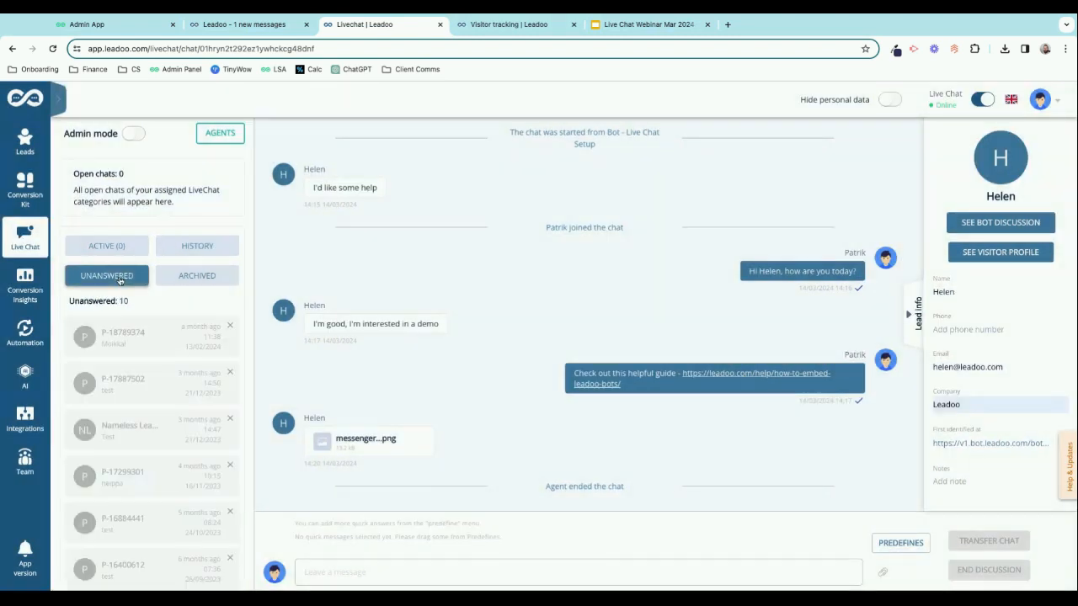
{"action": "scroll", "coordinate": [147, 427], "scroll_direction": "down", "scroll_amount": 3}
{"action": "scroll", "coordinate": [146, 427], "scroll_direction": "up", "scroll_amount": 3}
{"action": "scroll", "coordinate": [193, 426], "scroll_direction": "down", "scroll_amount": 2}
{"action": "scroll", "coordinate": [176, 423], "scroll_direction": "up", "scroll_amount": 2}
Enable Admin mode for the live chat and show the chat history.
{"action": "left_click", "coordinate": [132, 133]}
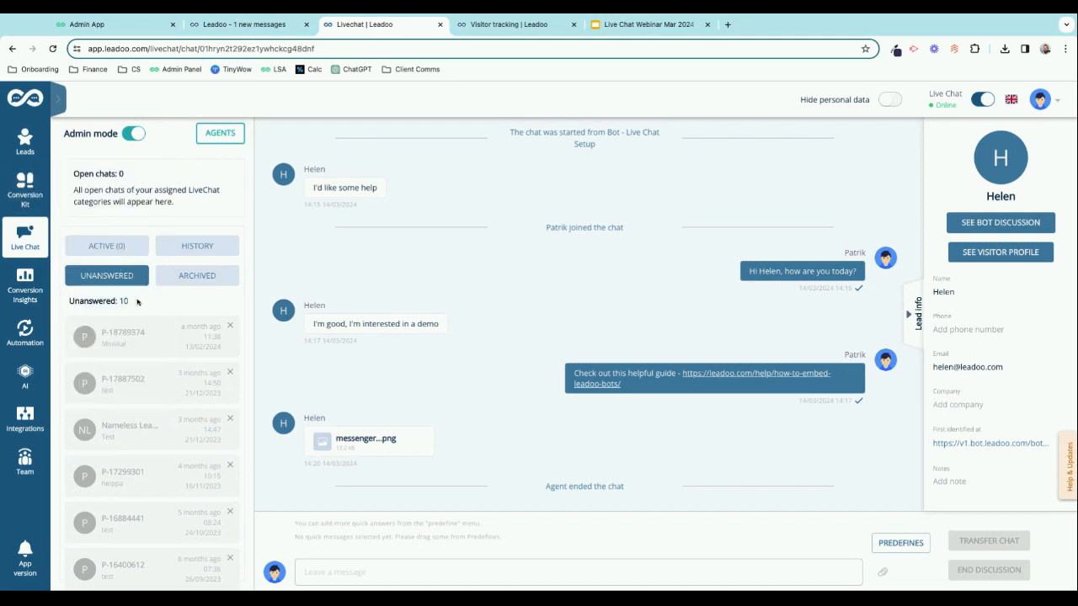
{"action": "left_click", "coordinate": [180, 252]}
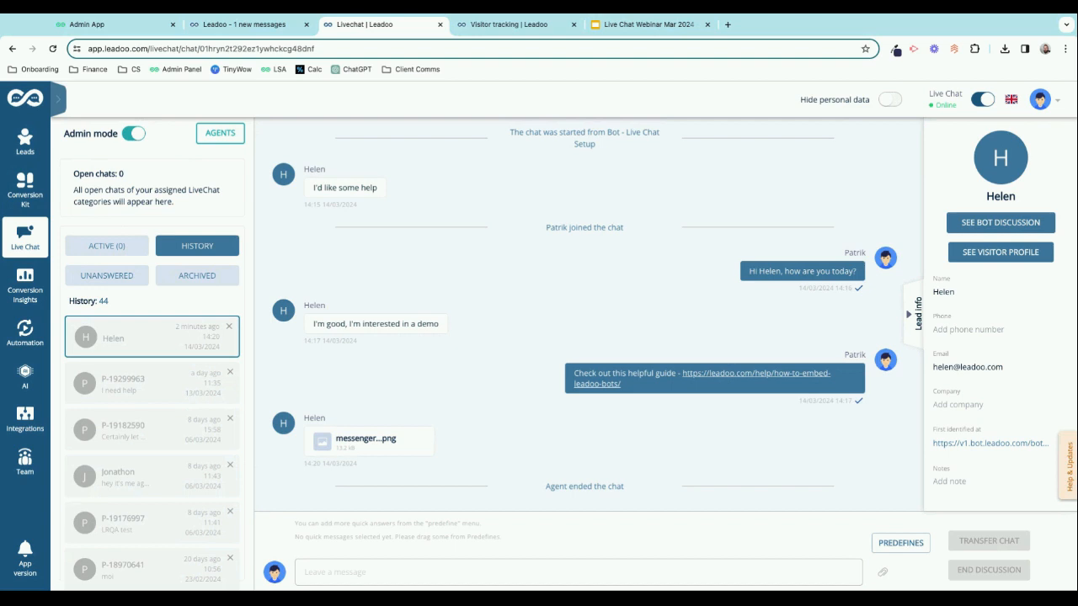
Show the agents overview and look through the agents' online status and the live chat categories.
{"action": "left_click", "coordinate": [216, 139]}
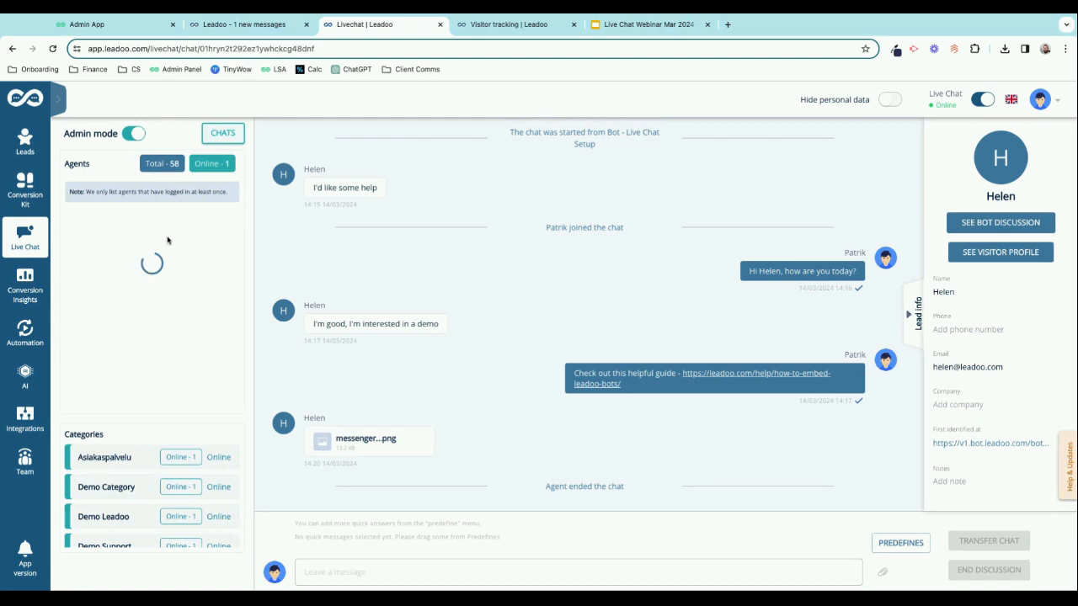
{"action": "scroll", "coordinate": [142, 299], "scroll_direction": "down", "scroll_amount": 5}
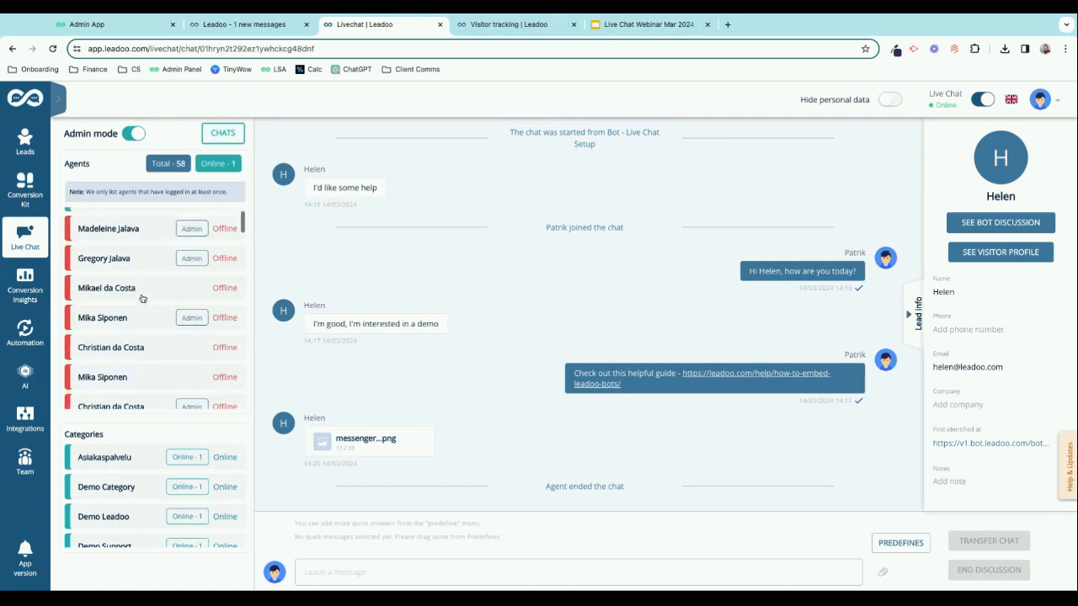
{"action": "scroll", "coordinate": [143, 299], "scroll_direction": "up", "scroll_amount": 5}
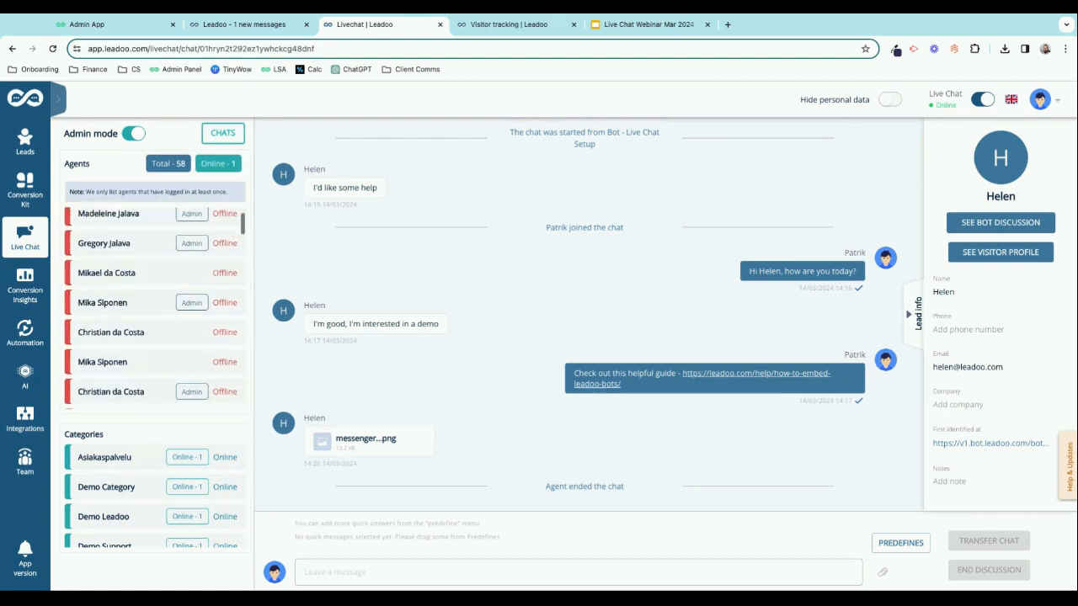
Return from the agents overview to the chat lists and show the active chats.
{"action": "left_click", "coordinate": [224, 134]}
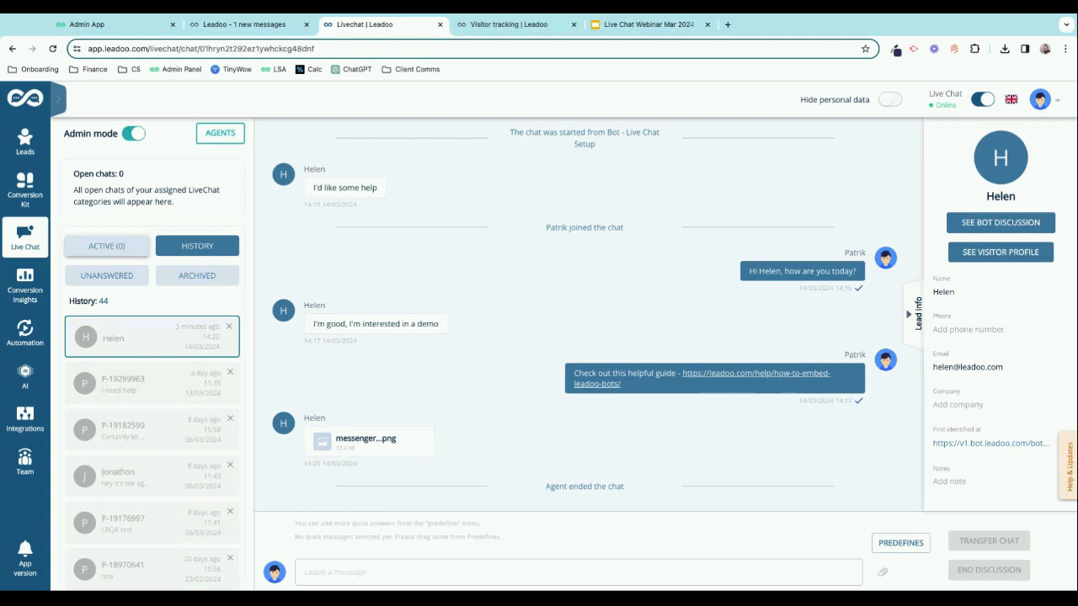
{"action": "left_click", "coordinate": [124, 245]}
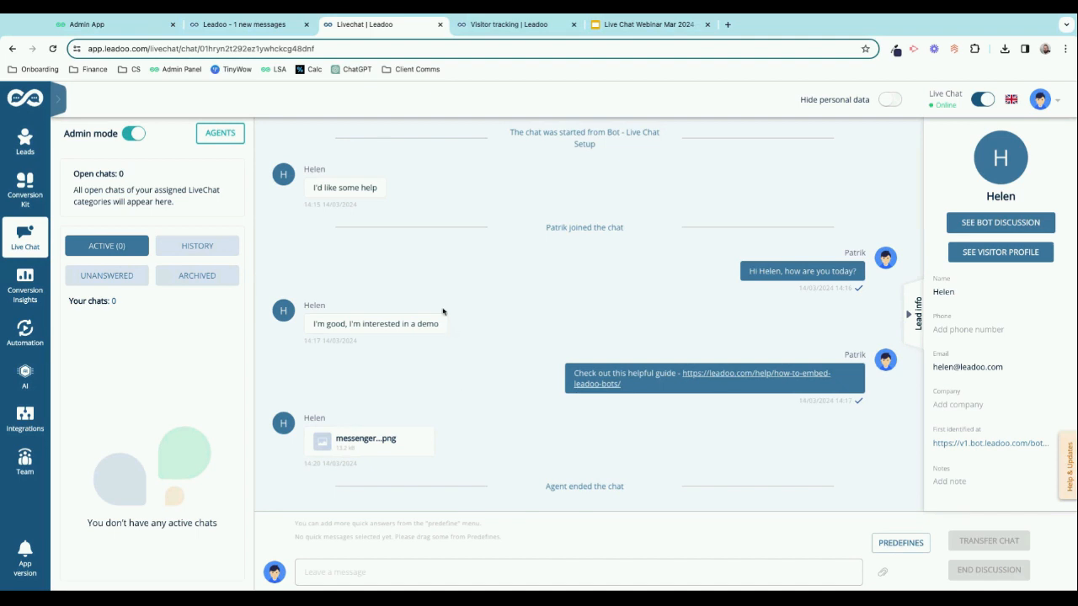
Switch to the browser tab with visitor tracking, open the lead list there and hide personal data.
{"action": "left_click", "coordinate": [492, 26]}
{"action": "left_click", "coordinate": [66, 170]}
{"action": "mouse_move", "coordinate": [30, 142]}
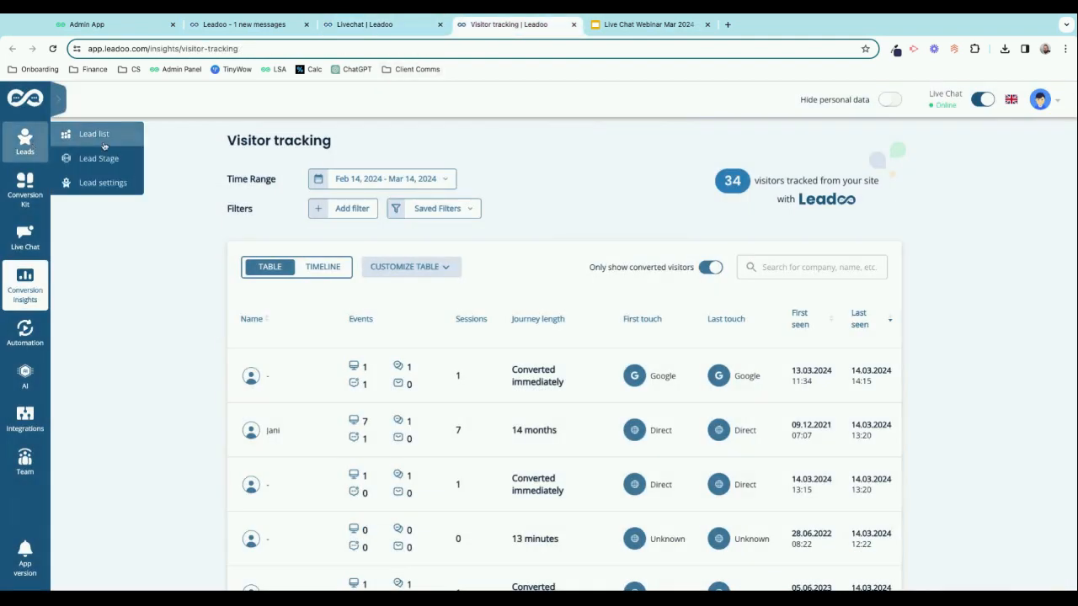
{"action": "left_click", "coordinate": [91, 137]}
{"action": "left_click", "coordinate": [888, 101]}
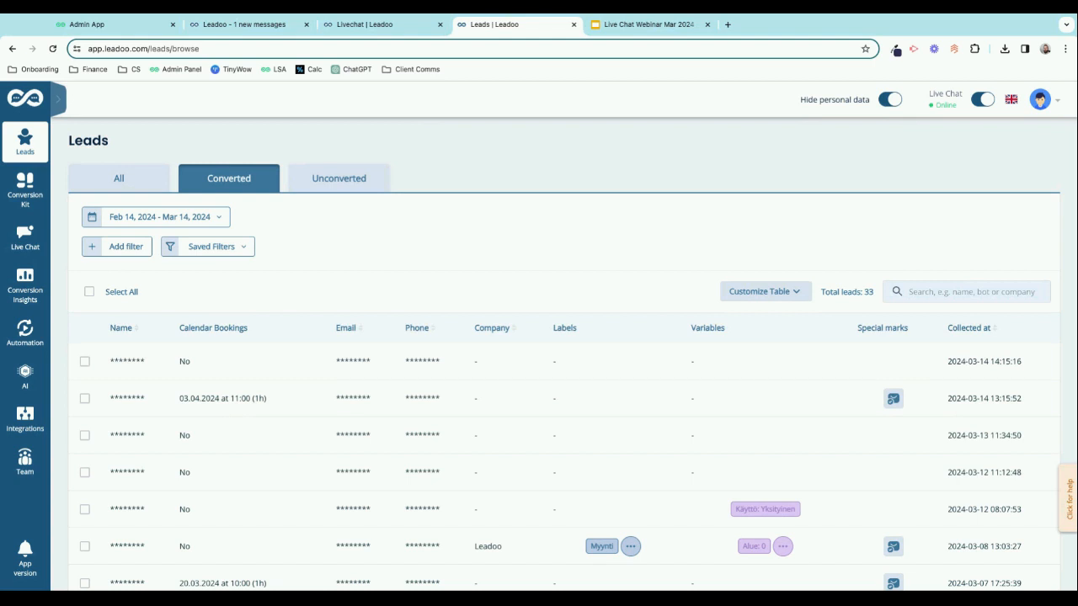
Filter the converted leads by bot name, searching for "setup" and selecting the Live Chat Setup bot.
{"action": "left_click", "coordinate": [340, 179]}
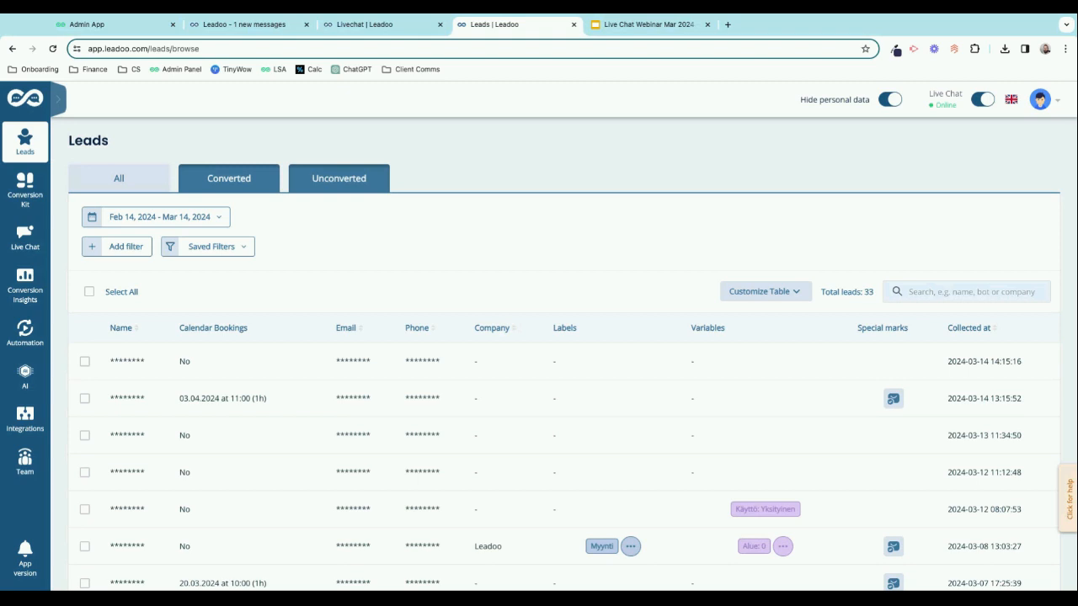
{"action": "left_click", "coordinate": [130, 246]}
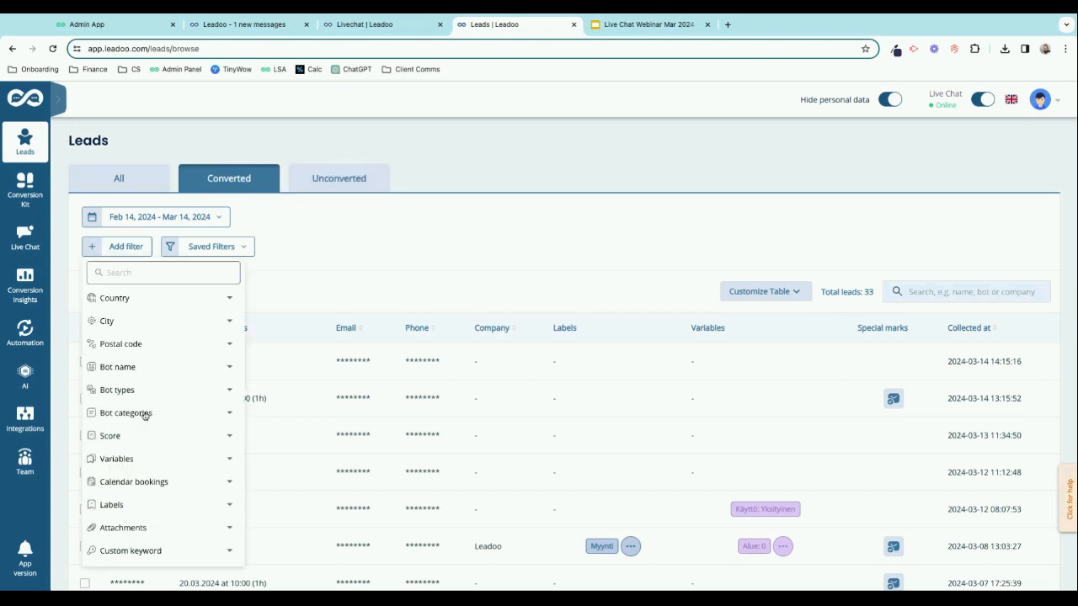
{"action": "left_click", "coordinate": [139, 368]}
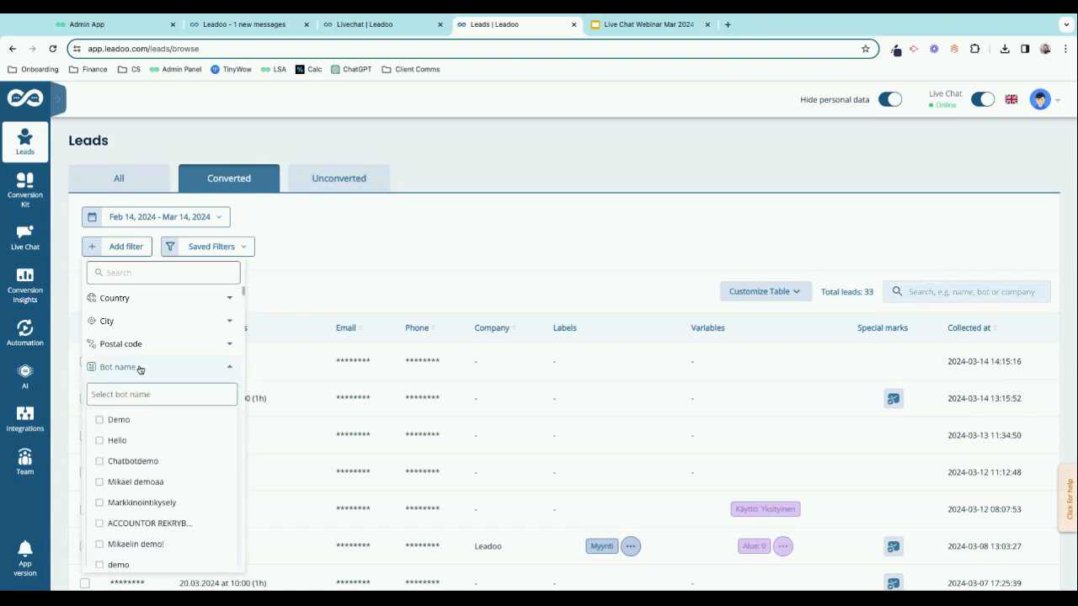
{"action": "type", "text": "setup"}
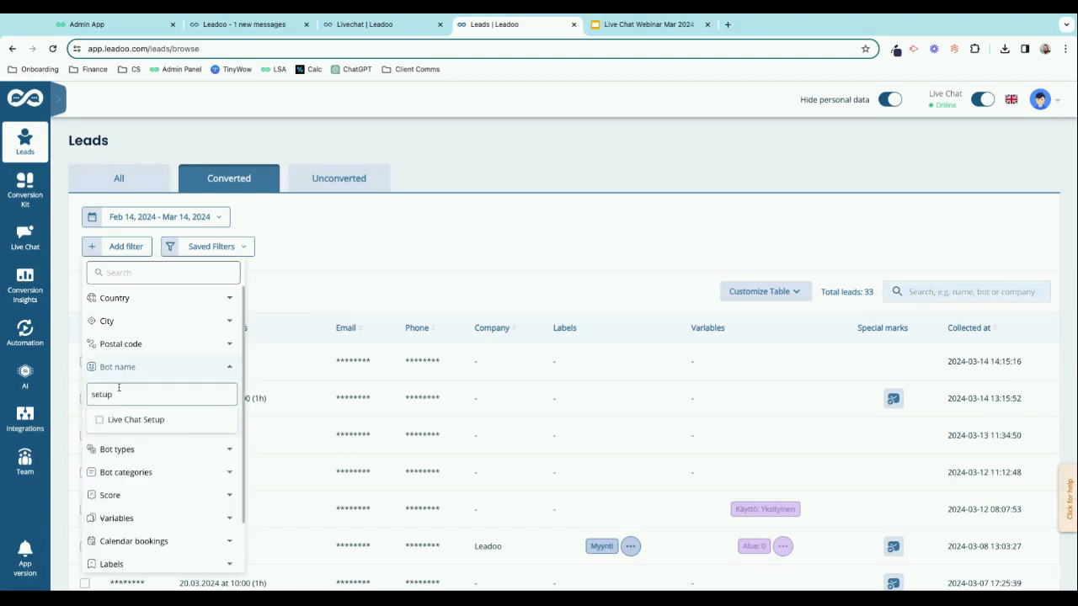
{"action": "left_click", "coordinate": [100, 420]}
{"action": "left_click", "coordinate": [401, 258]}
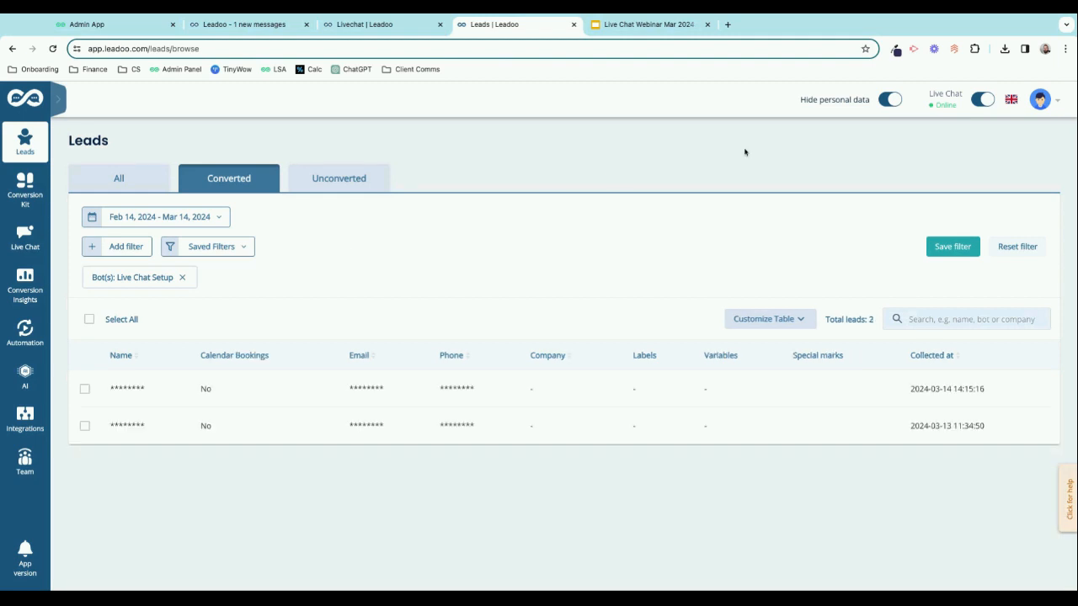
Show personal data again, open the newest filtered lead and look through its information, conversion source and visitor source.
{"action": "left_click", "coordinate": [893, 102]}
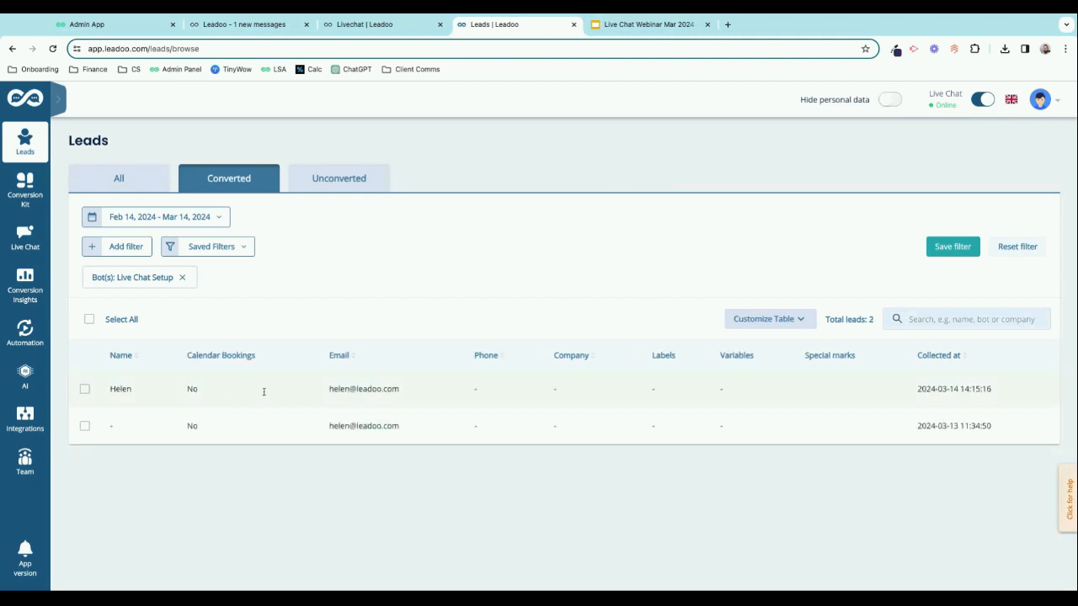
{"action": "left_click", "coordinate": [263, 390]}
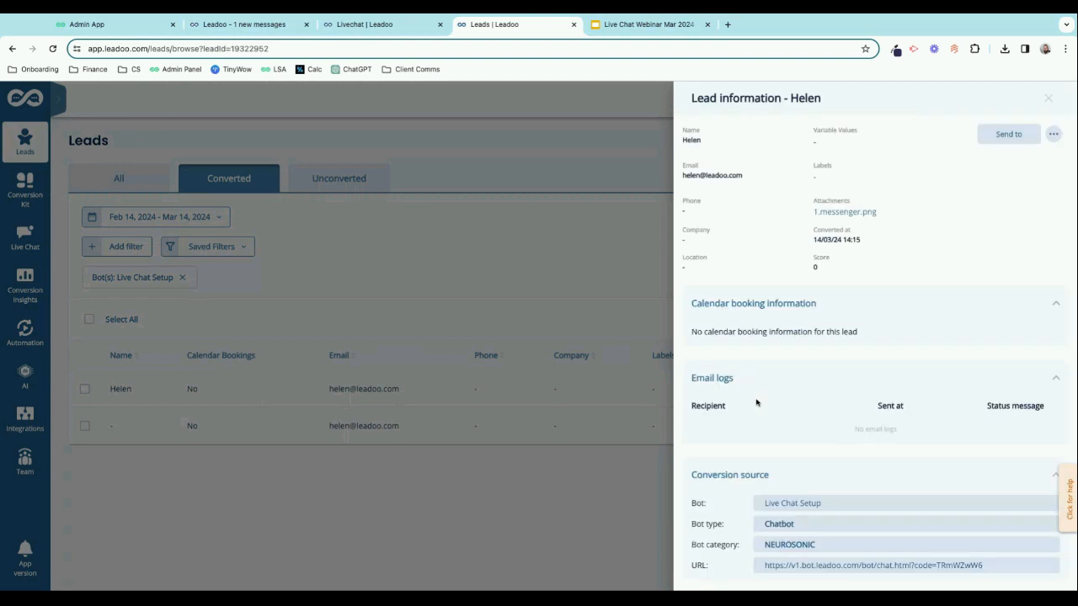
{"action": "scroll", "coordinate": [799, 390], "scroll_direction": "down", "scroll_amount": 2}
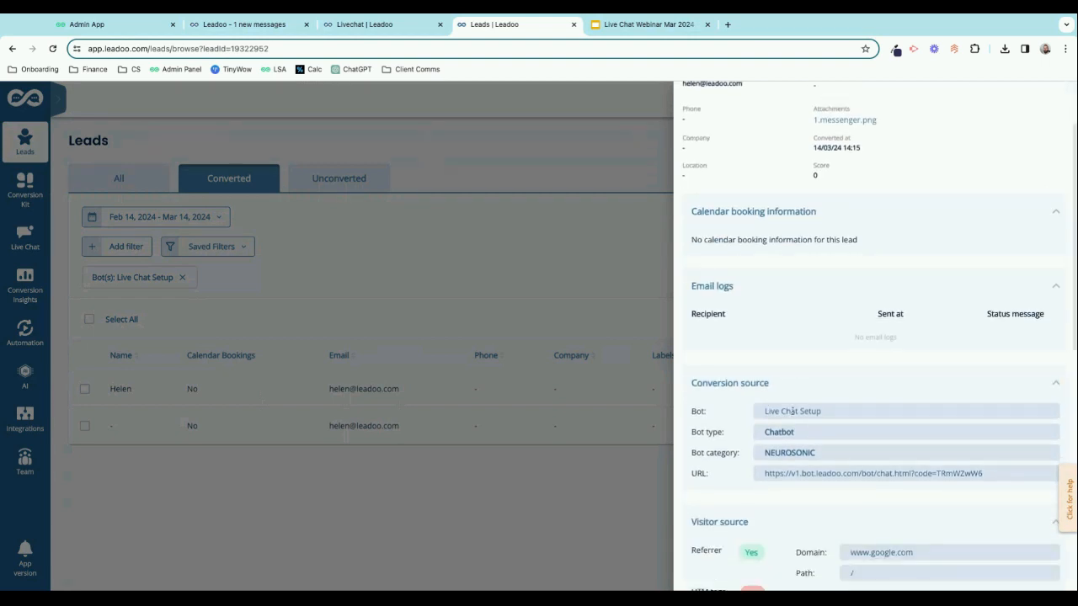
{"action": "scroll", "coordinate": [792, 411], "scroll_direction": "down", "scroll_amount": 1}
{"action": "scroll", "coordinate": [803, 400], "scroll_direction": "down", "scroll_amount": 2}
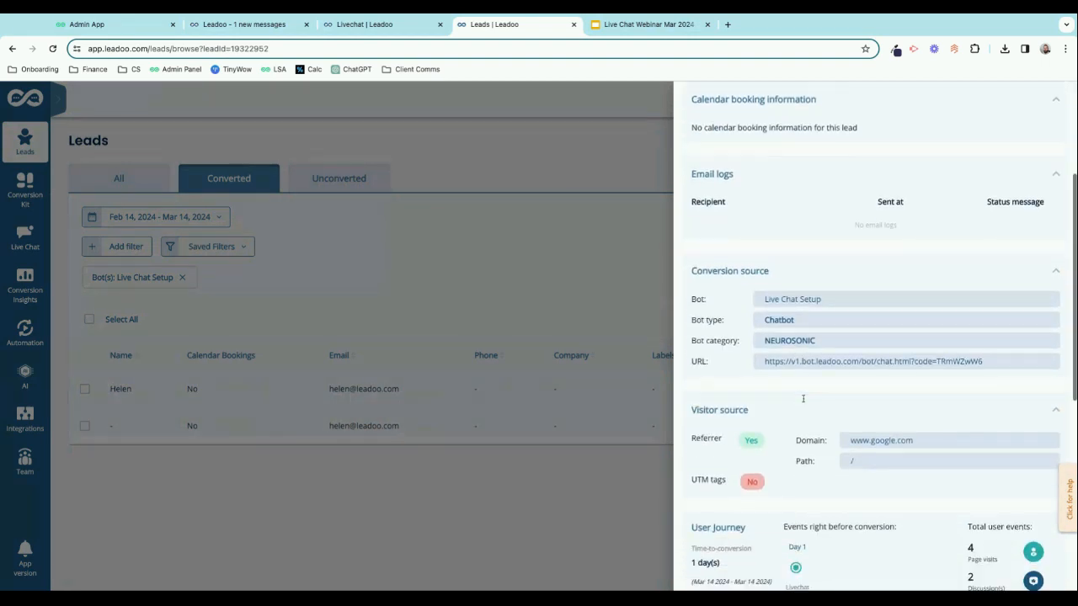
{"action": "scroll", "coordinate": [876, 274], "scroll_direction": "up", "scroll_amount": 4}
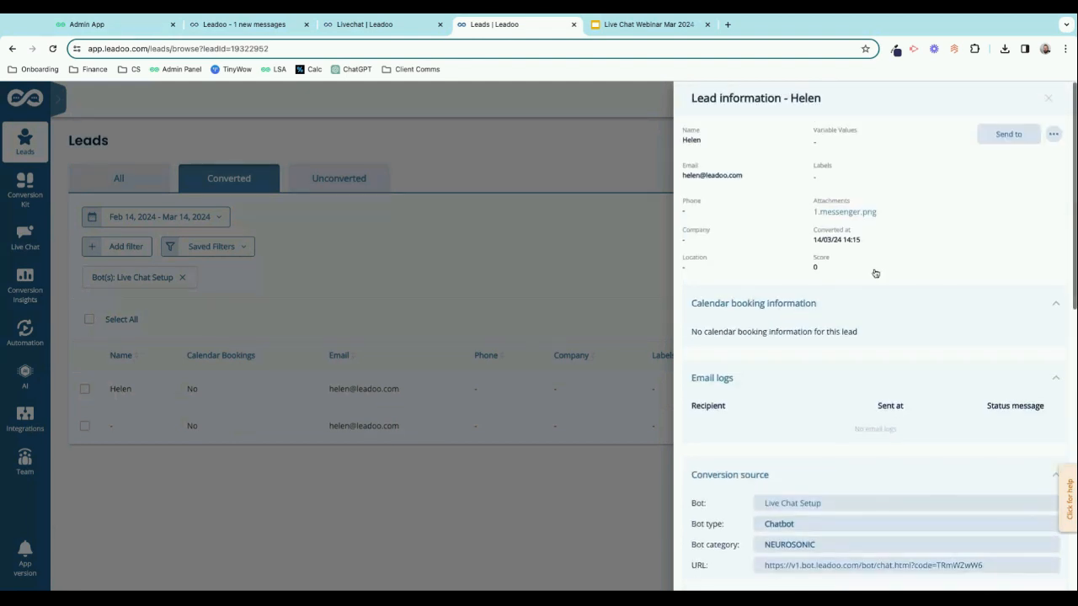
Show the options for sending the lead onward and check the recipient setting in the Live Chat Setup bot's general settings.
{"action": "left_click", "coordinate": [994, 136]}
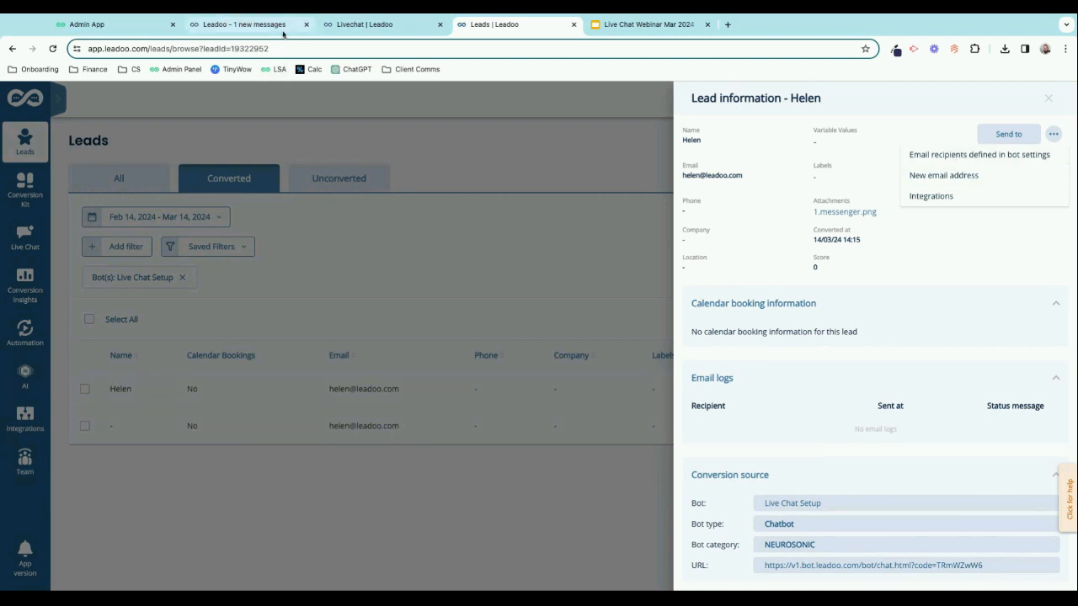
{"action": "left_click", "coordinate": [245, 23]}
{"action": "left_click", "coordinate": [295, 99]}
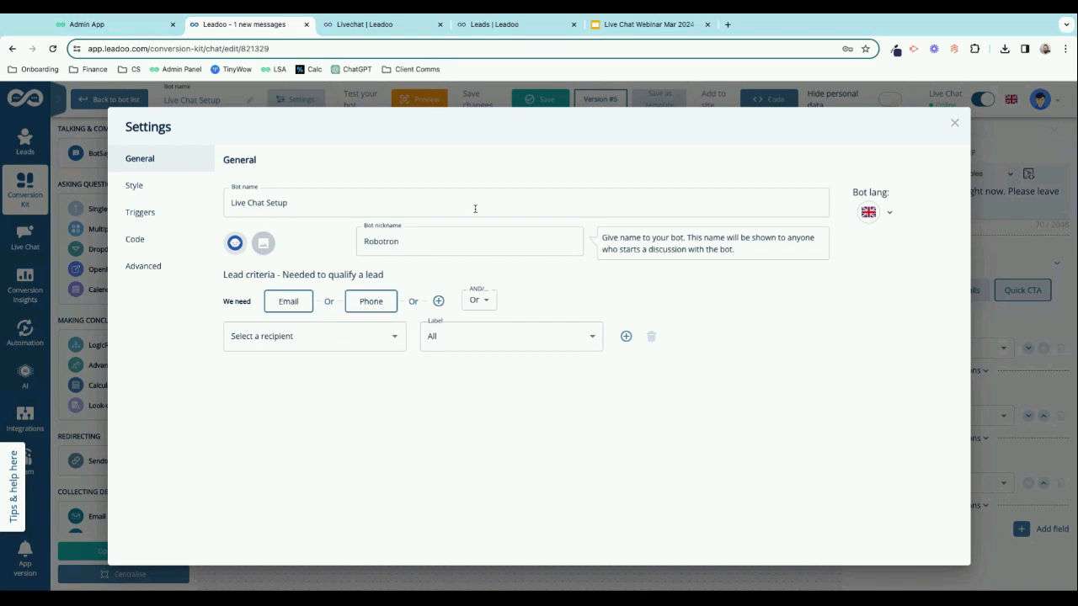
{"action": "left_click", "coordinate": [502, 25]}
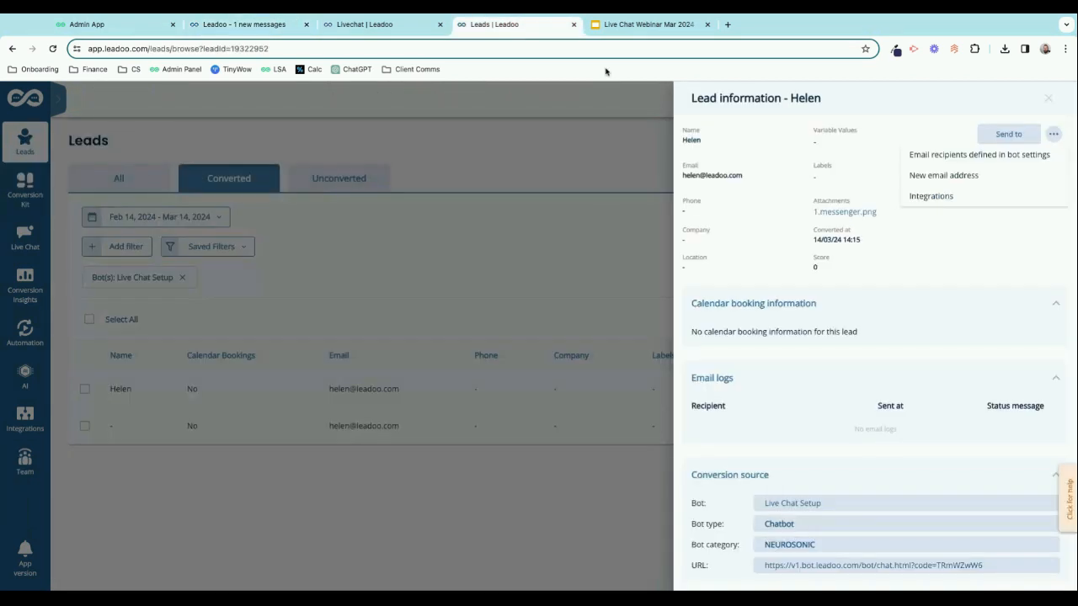
Check the new email address option for sending the lead, then close the send options without entering an address.
{"action": "left_click", "coordinate": [948, 180]}
{"action": "left_click", "coordinate": [921, 241]}
{"action": "left_click", "coordinate": [1005, 135]}
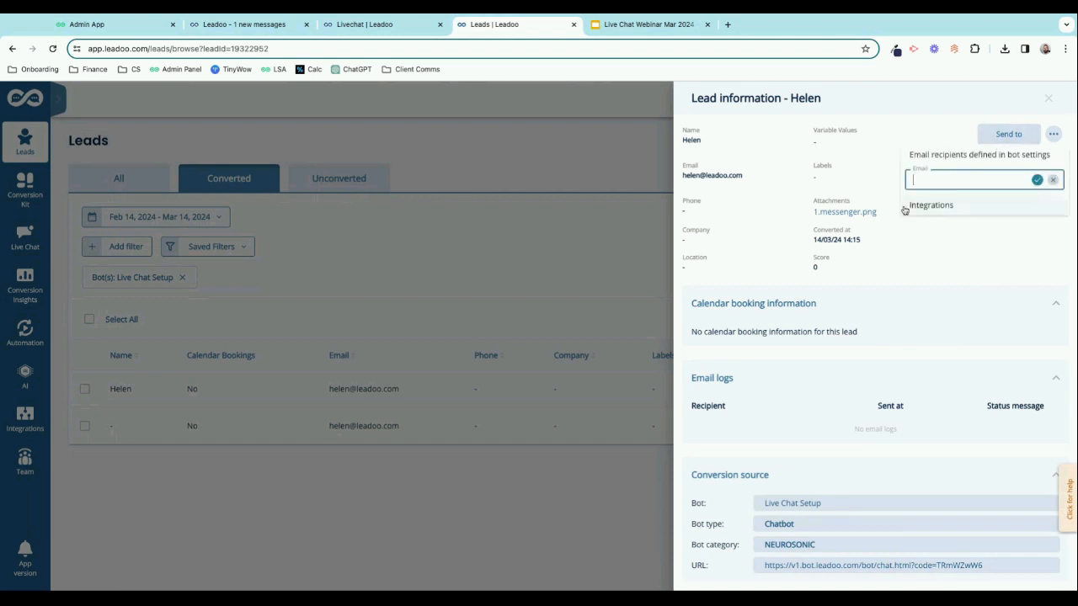
{"action": "left_click", "coordinate": [887, 332]}
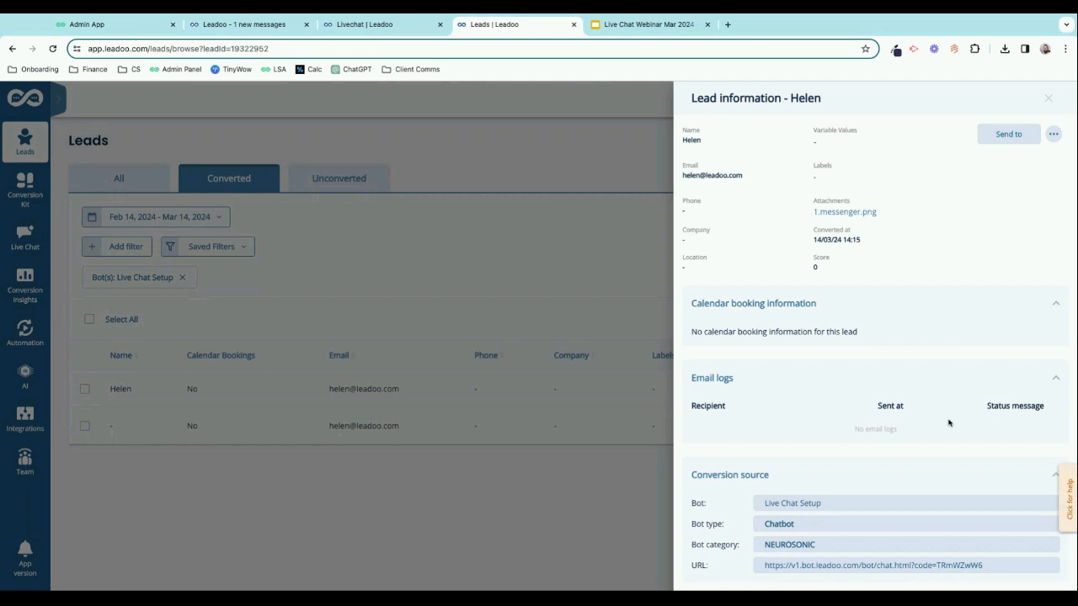
Review the lead's user journey and bot discussion, highlight the live chat transcript, and close the lead information.
{"action": "scroll", "coordinate": [725, 335], "scroll_direction": "down", "scroll_amount": 3}
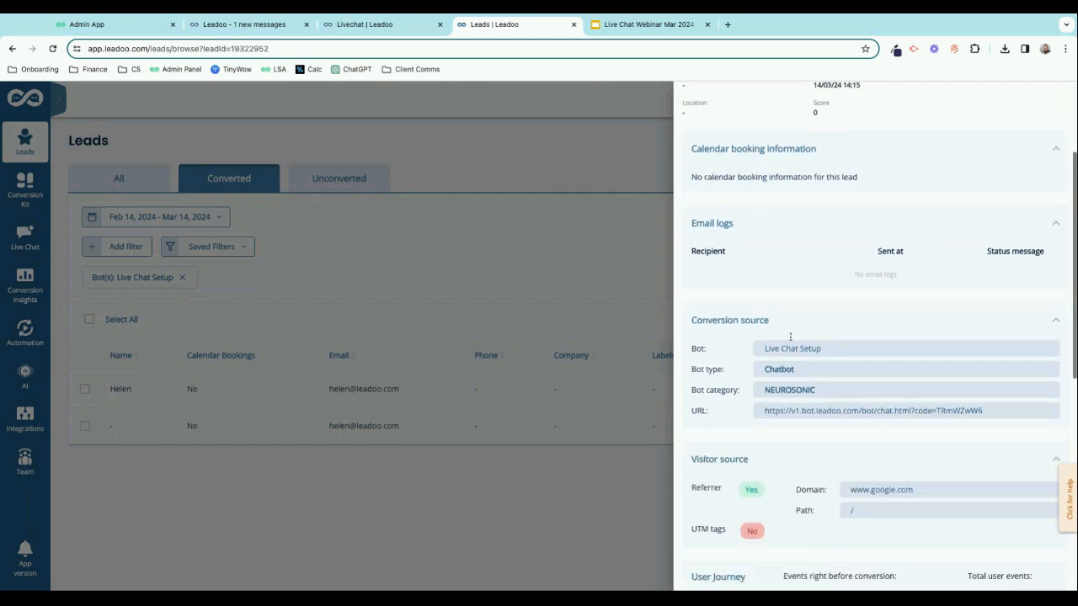
{"action": "scroll", "coordinate": [724, 337], "scroll_direction": "down", "scroll_amount": 1}
{"action": "scroll", "coordinate": [722, 339], "scroll_direction": "down", "scroll_amount": 2}
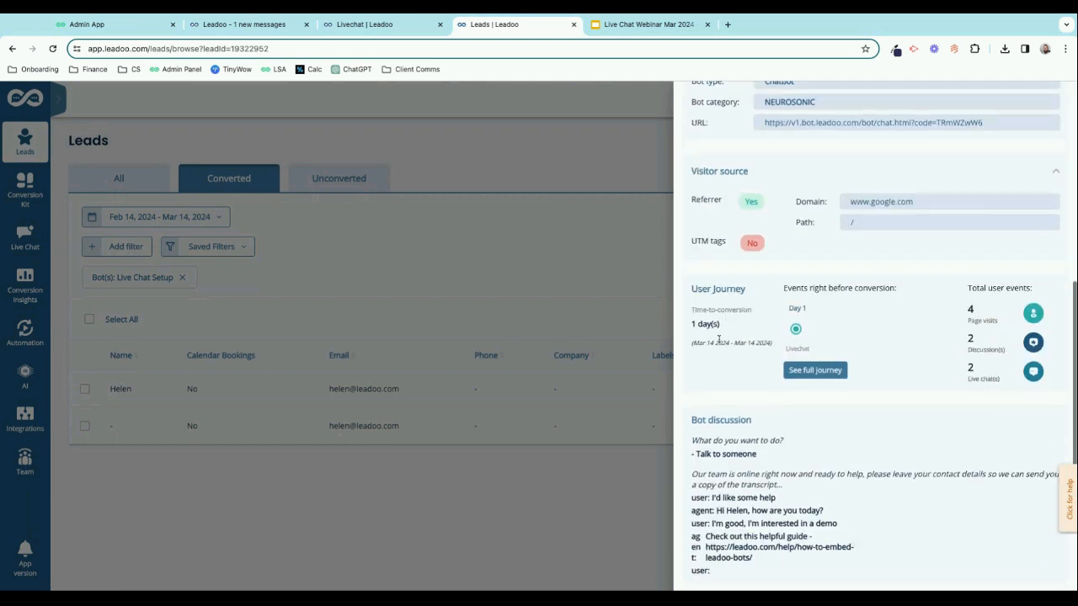
{"action": "scroll", "coordinate": [733, 346], "scroll_direction": "down", "scroll_amount": 2}
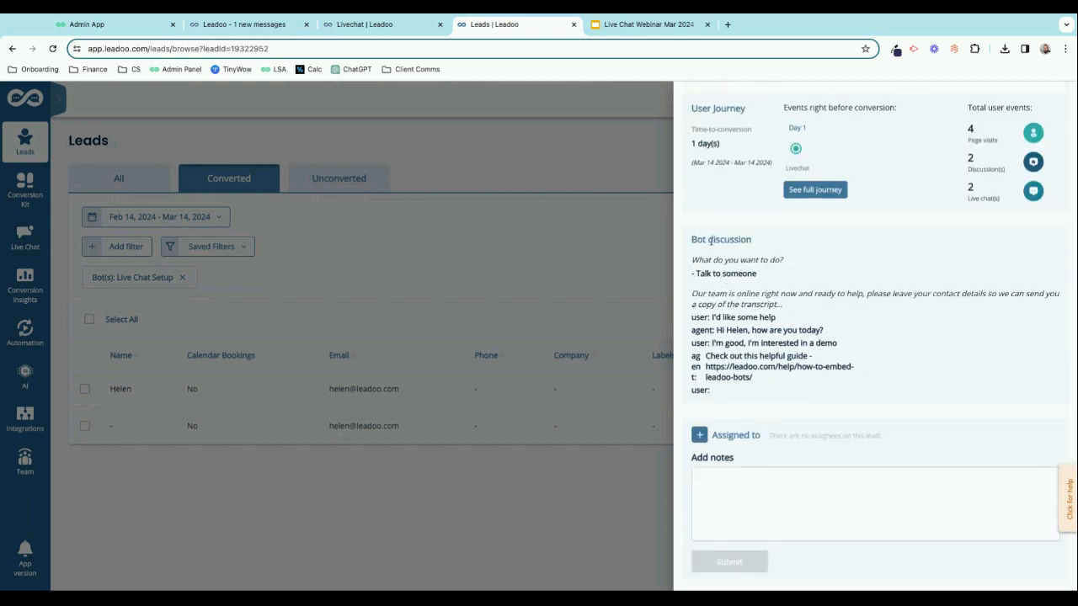
{"action": "left_click_drag", "start_coordinate": [724, 394], "coordinate": [692, 293]}
{"action": "left_click", "coordinate": [745, 382]}
{"action": "left_click_drag", "start_coordinate": [729, 397], "coordinate": [694, 252]}
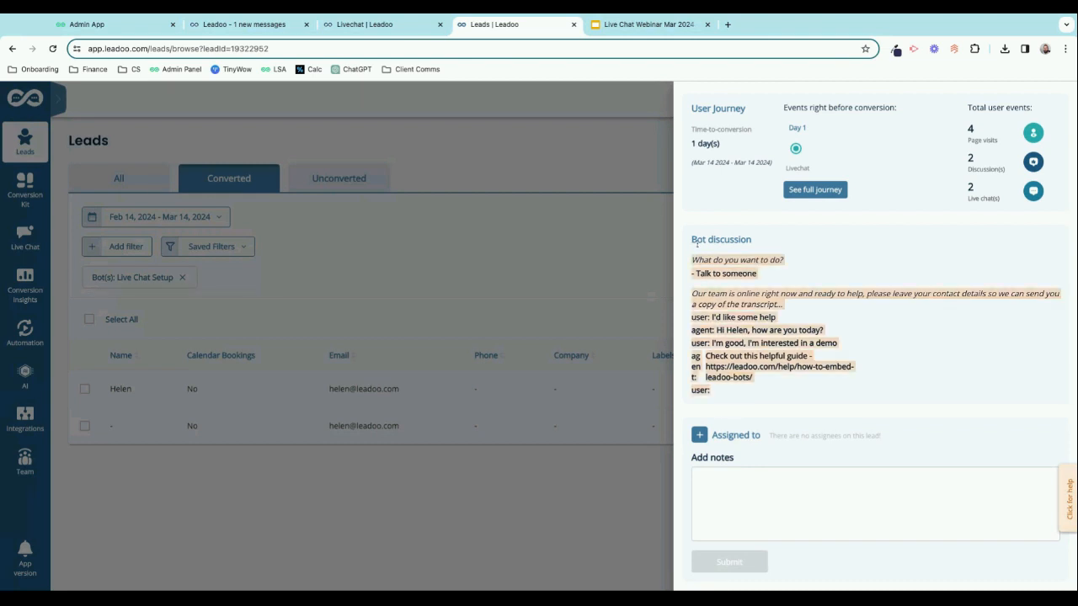
{"action": "left_click", "coordinate": [716, 391]}
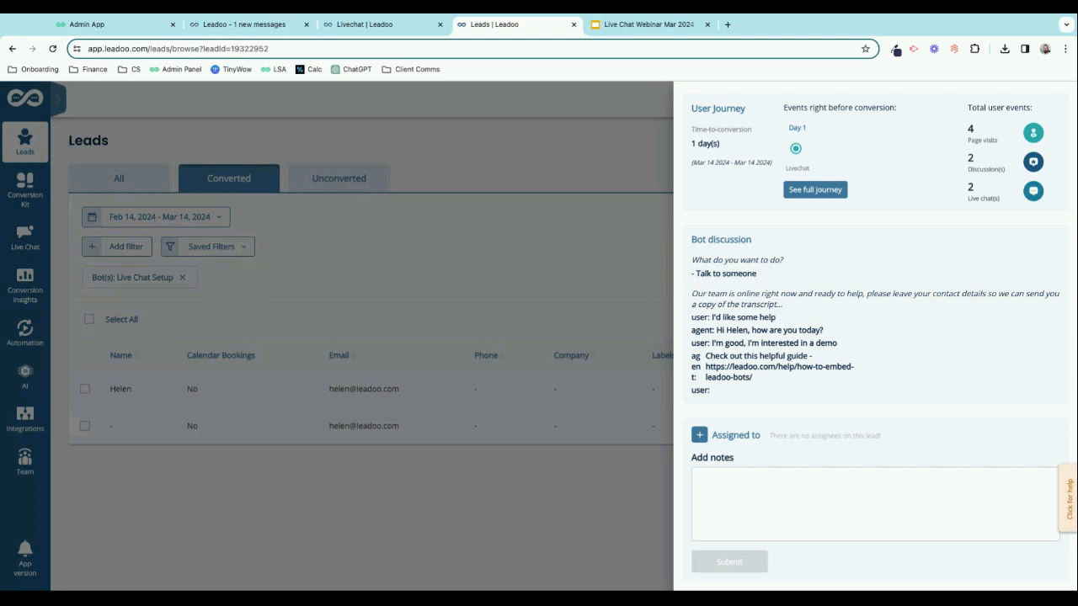
{"action": "left_click_drag", "start_coordinate": [712, 390], "coordinate": [690, 321]}
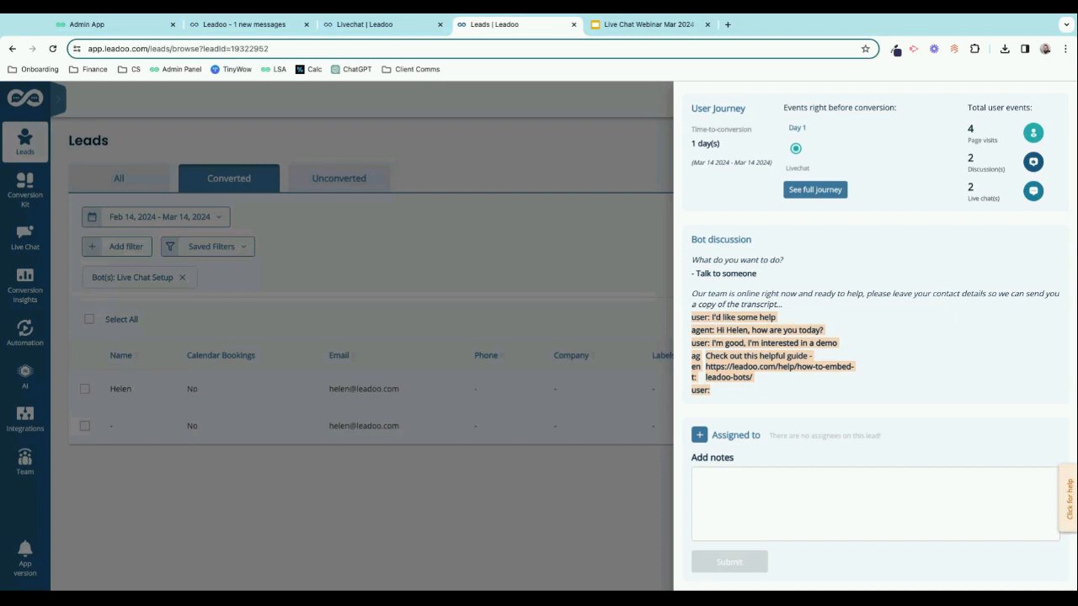
{"action": "left_click", "coordinate": [627, 317]}
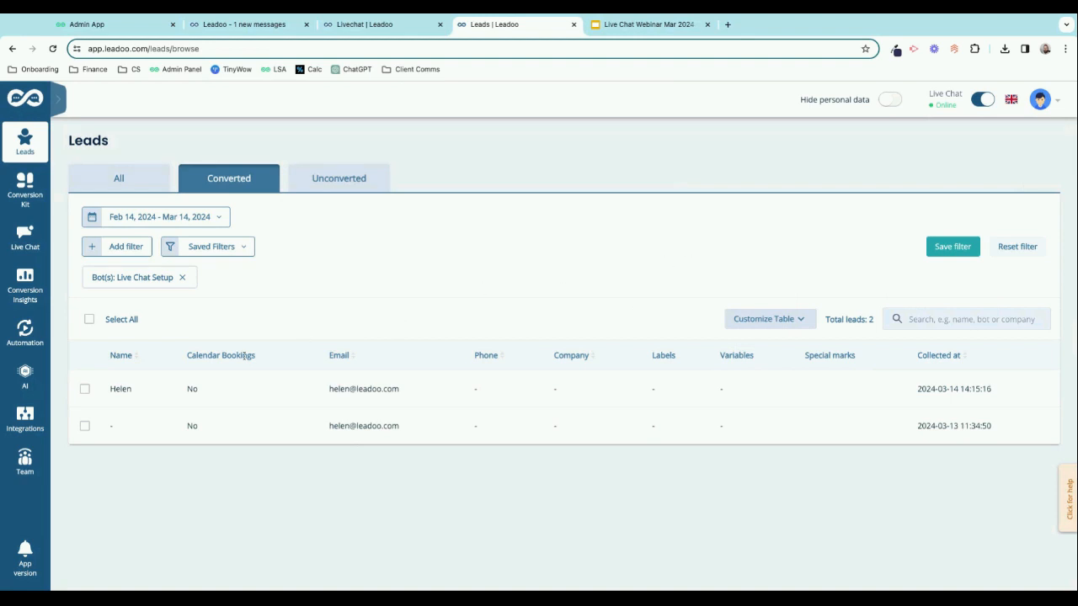
Open the LiveChat insights and review the chat statistics, the performance over time and the figures per category.
{"action": "mouse_move", "coordinate": [25, 240]}
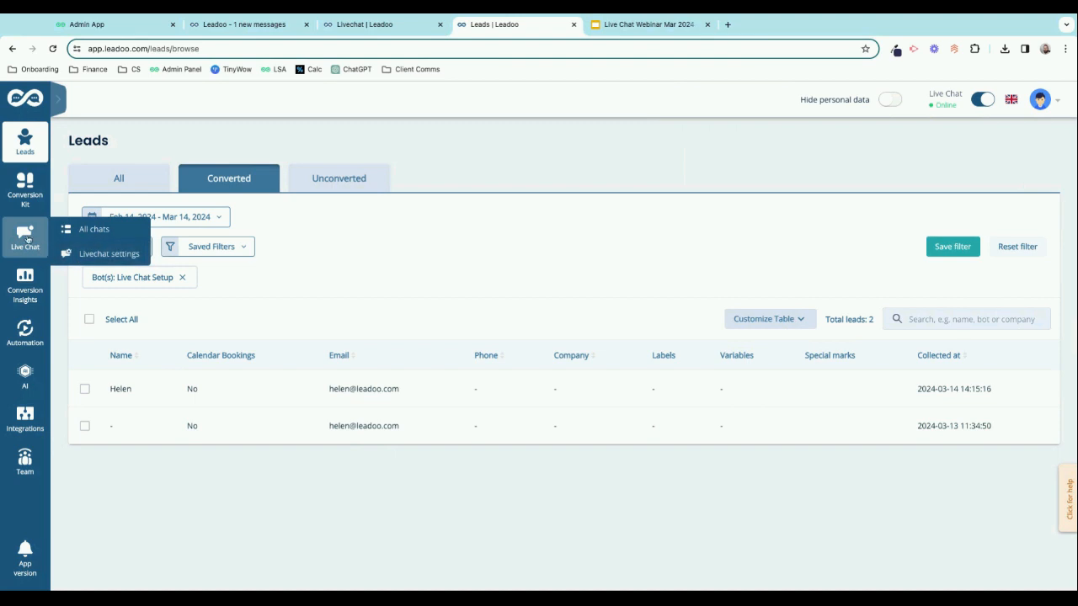
{"action": "mouse_move", "coordinate": [25, 287]}
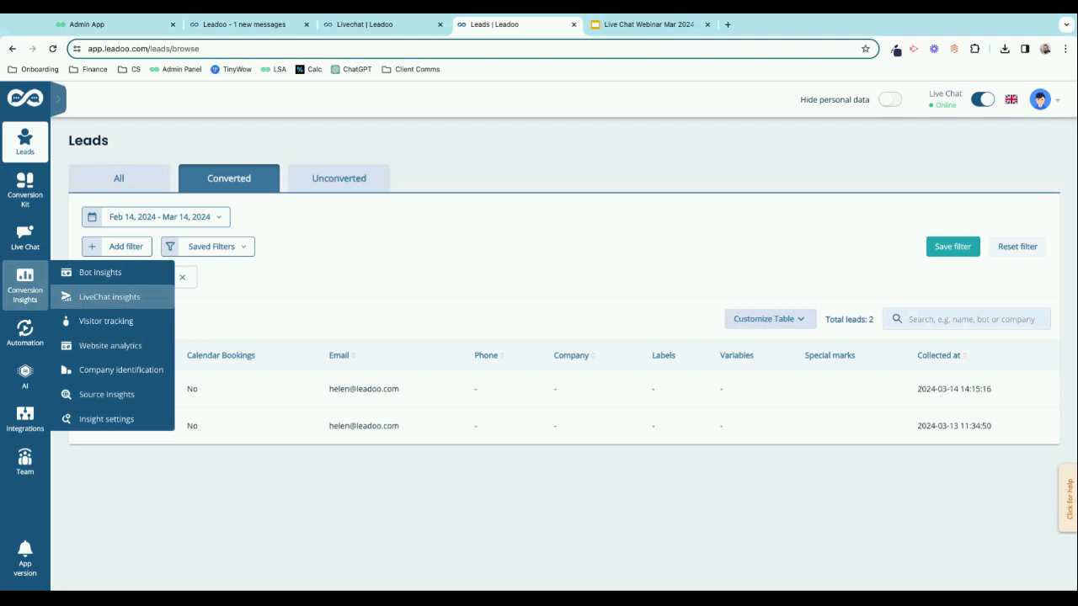
{"action": "left_click", "coordinate": [109, 297]}
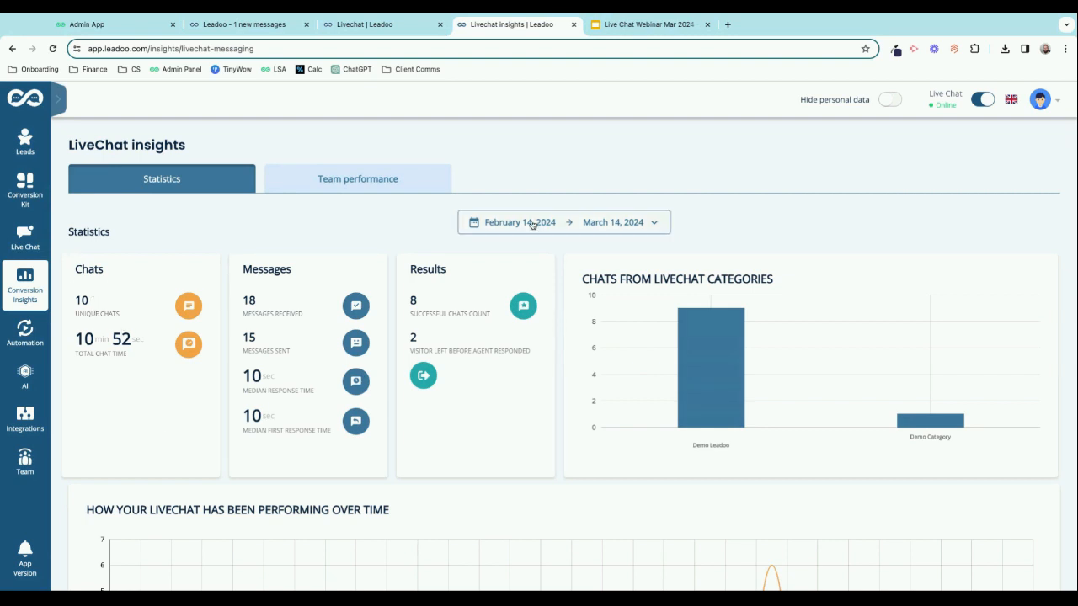
{"action": "scroll", "coordinate": [315, 258], "scroll_direction": "down", "scroll_amount": 1}
{"action": "scroll", "coordinate": [315, 258], "scroll_direction": "down", "scroll_amount": 1}
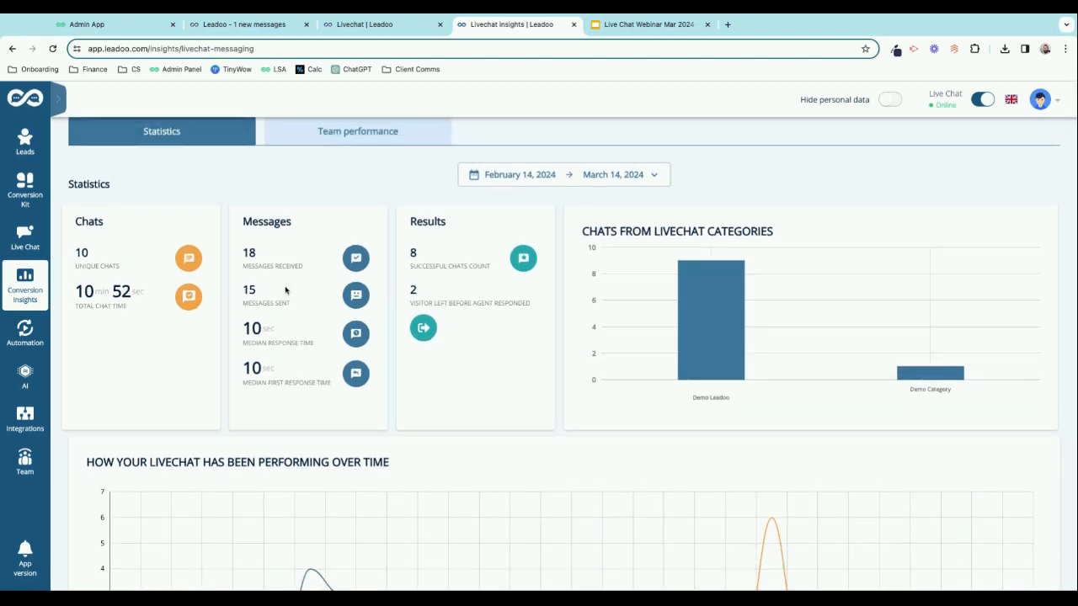
{"action": "scroll", "coordinate": [286, 290], "scroll_direction": "down", "scroll_amount": 4}
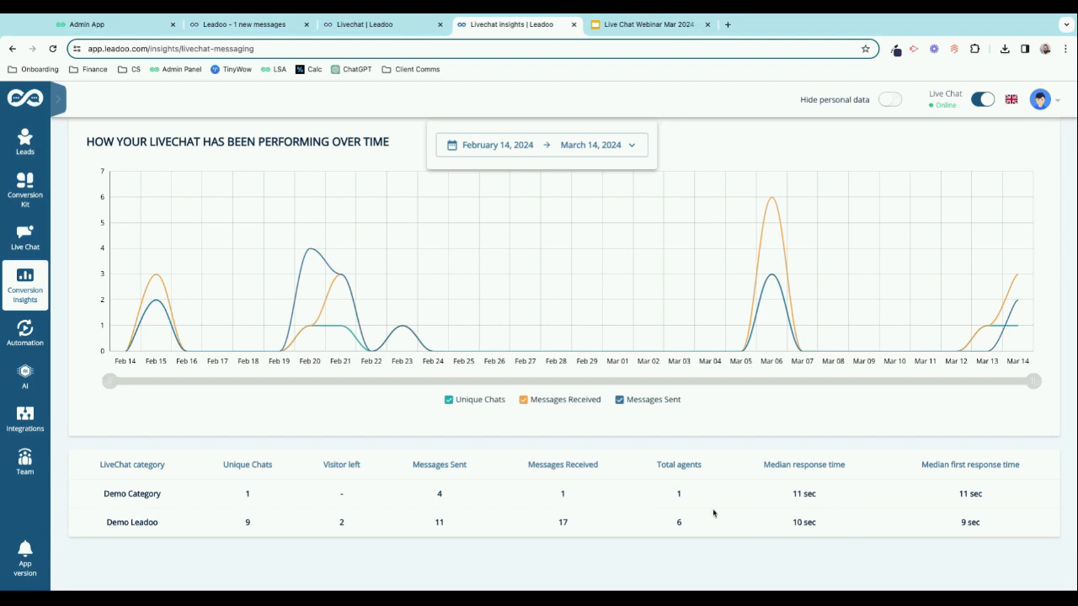
{"action": "scroll", "coordinate": [553, 500], "scroll_direction": "up", "scroll_amount": 4}
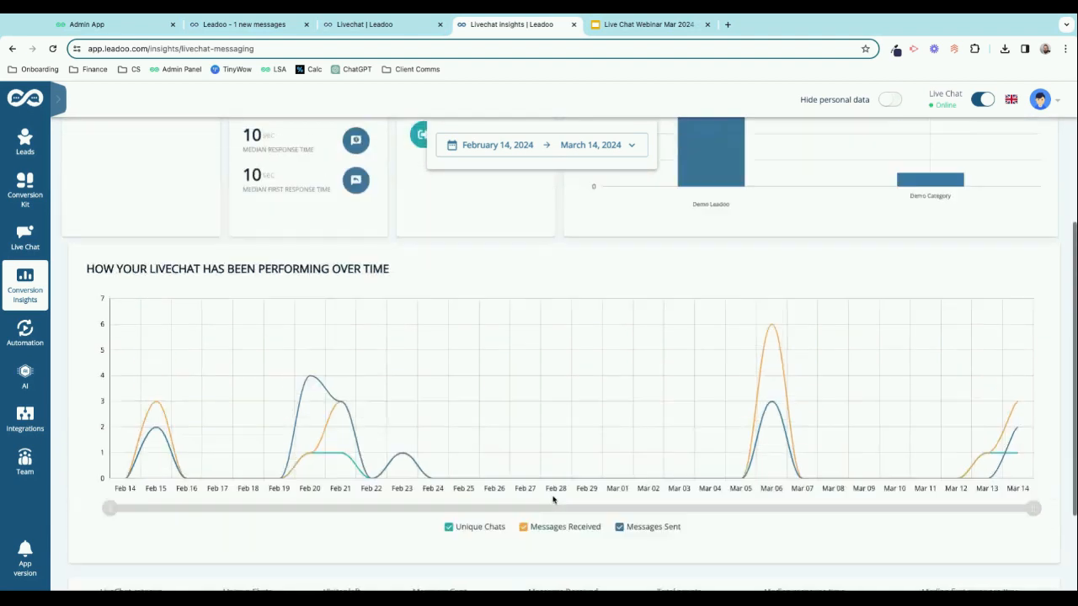
{"action": "scroll", "coordinate": [556, 362], "scroll_direction": "up", "scroll_amount": 1}
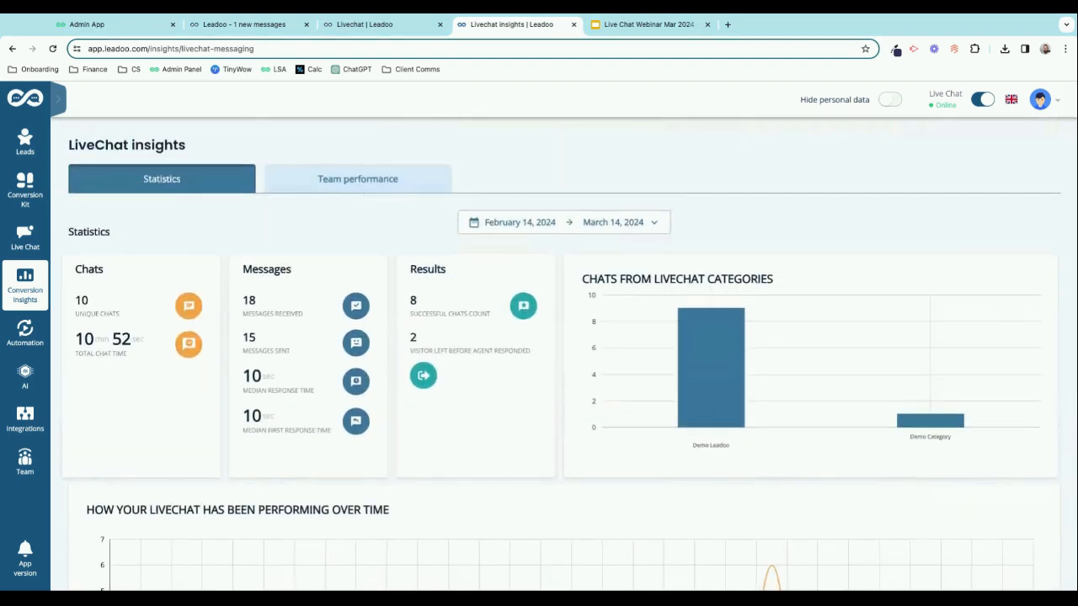
Show the team performance insights and examine the agent-specific response times and message figures.
{"action": "left_click", "coordinate": [379, 185]}
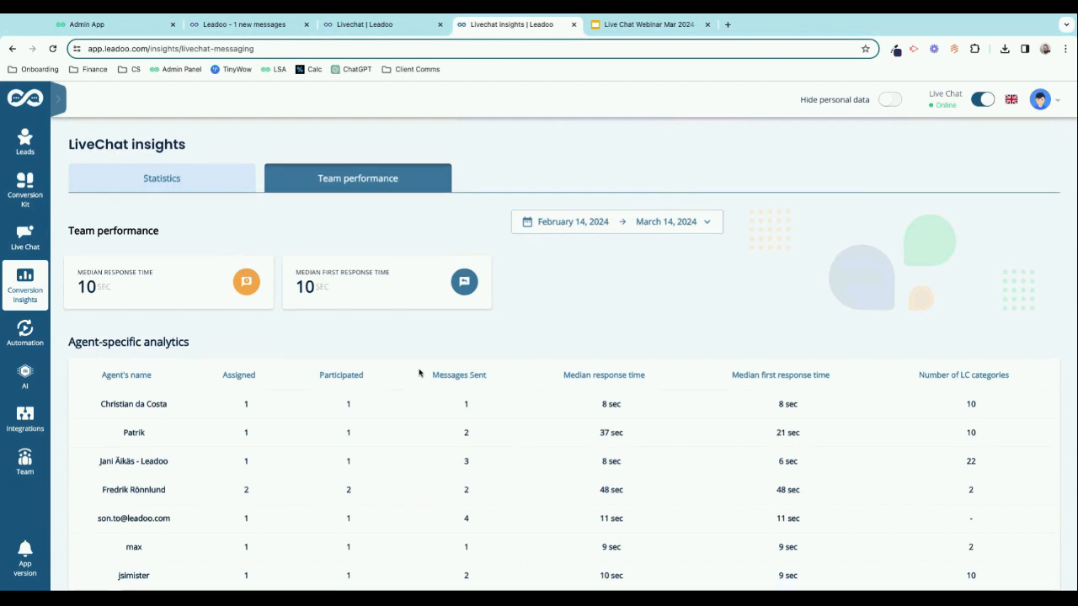
{"action": "scroll", "coordinate": [419, 373], "scroll_direction": "down", "scroll_amount": 1}
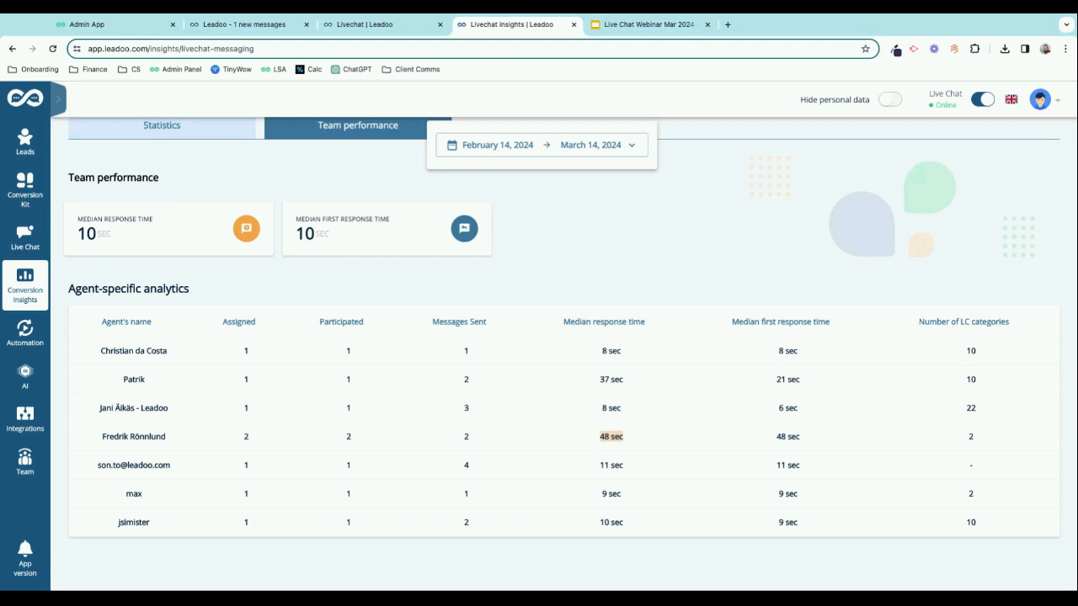
{"action": "scroll", "coordinate": [530, 426], "scroll_direction": "up", "scroll_amount": 2}
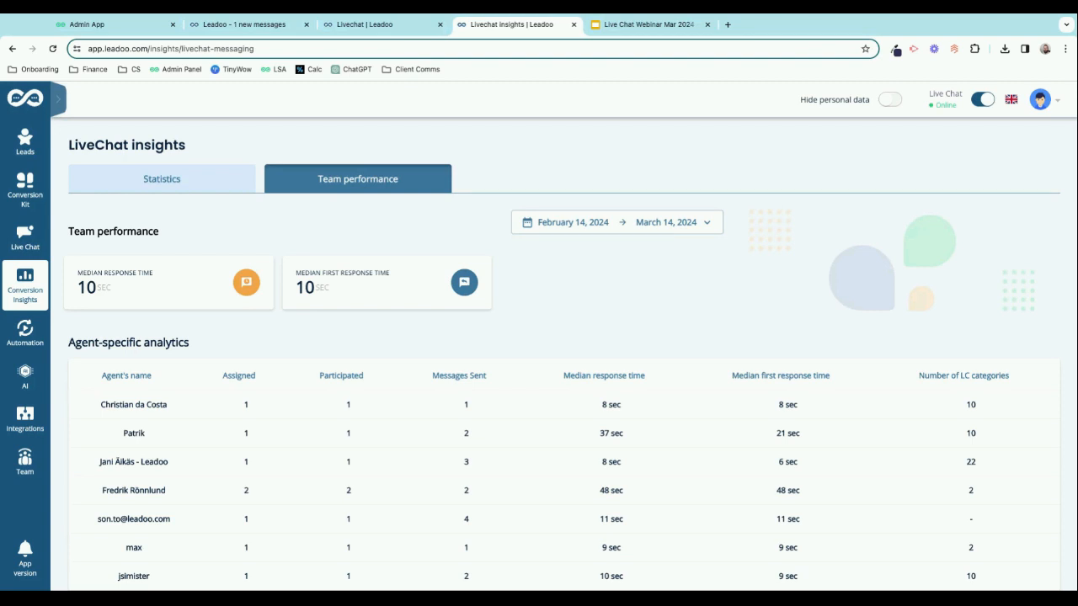
Open the overview of all live chats.
{"action": "mouse_move", "coordinate": [32, 286]}
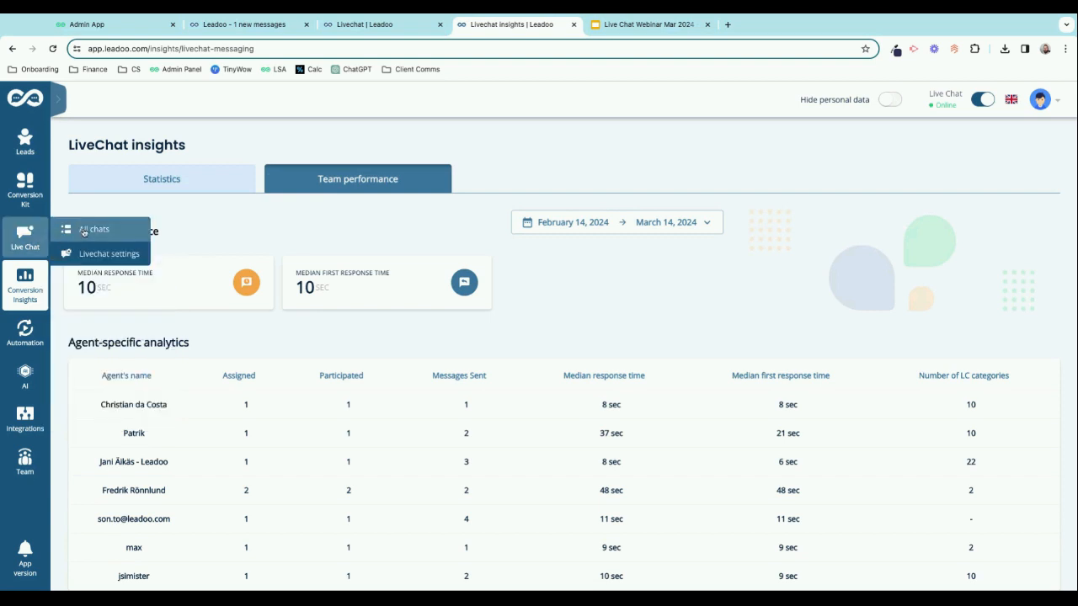
{"action": "left_click", "coordinate": [89, 228]}
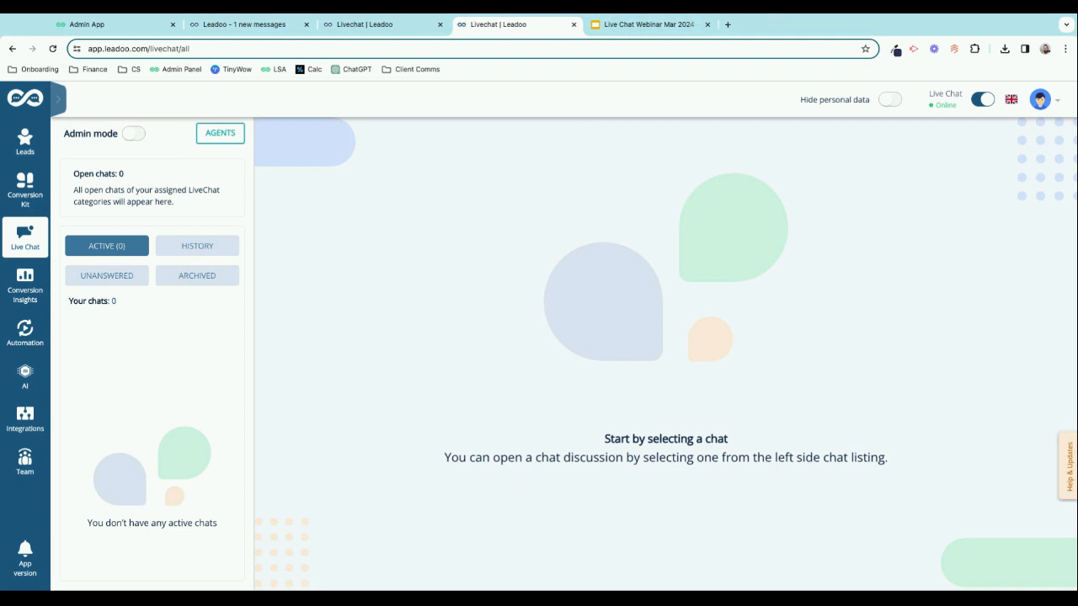
Switch to the Live Chat Webinar Mar 2024 presentation in Google Slides and start the slideshow from the Questions slide.
{"action": "left_click", "coordinate": [636, 30]}
{"action": "left_click", "coordinate": [59, 375]}
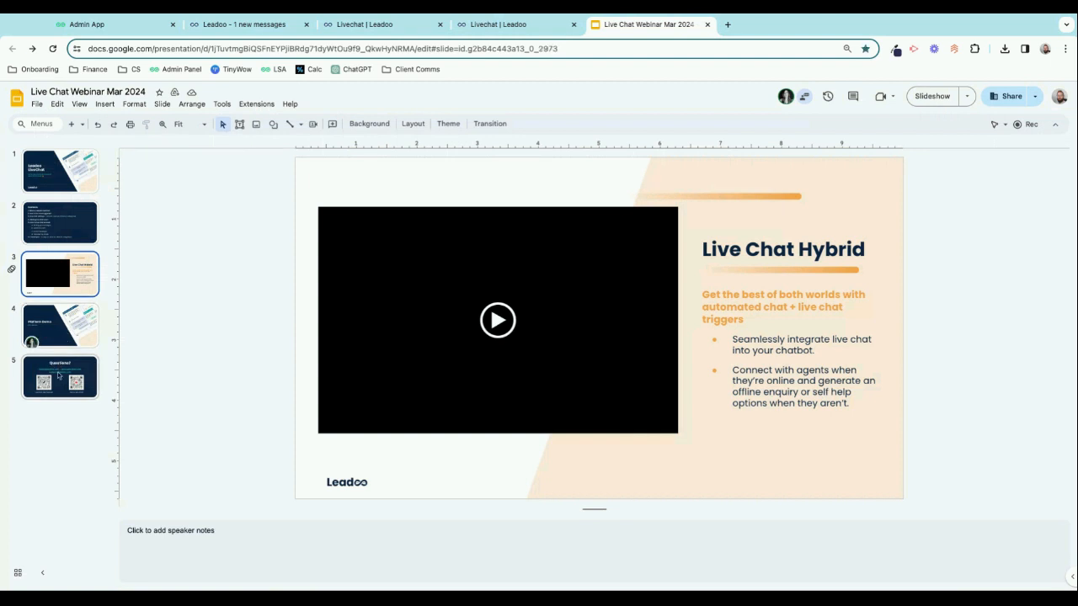
{"action": "left_click", "coordinate": [933, 96]}
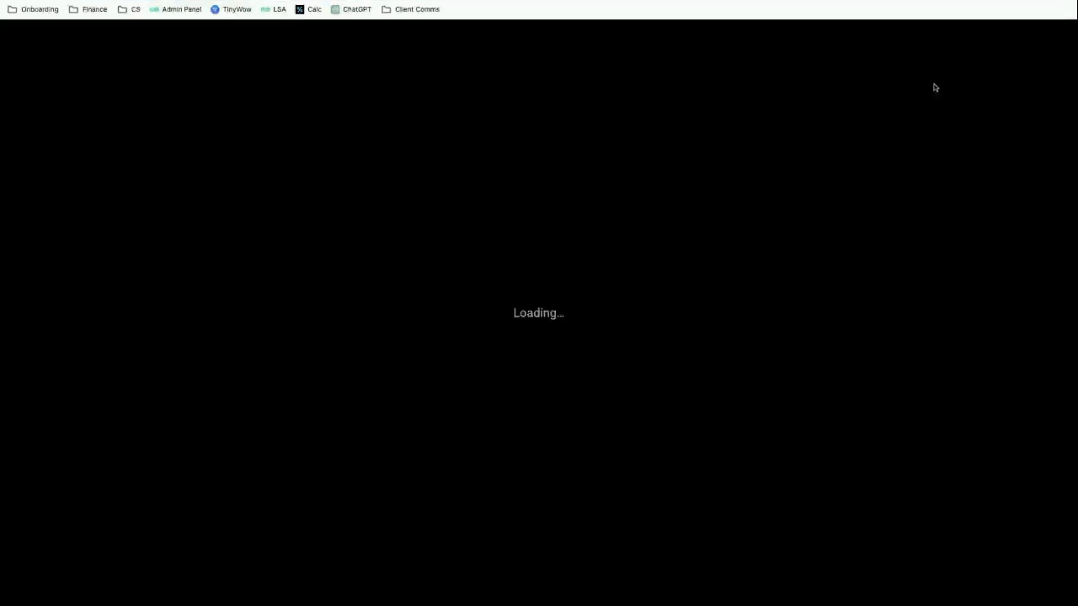